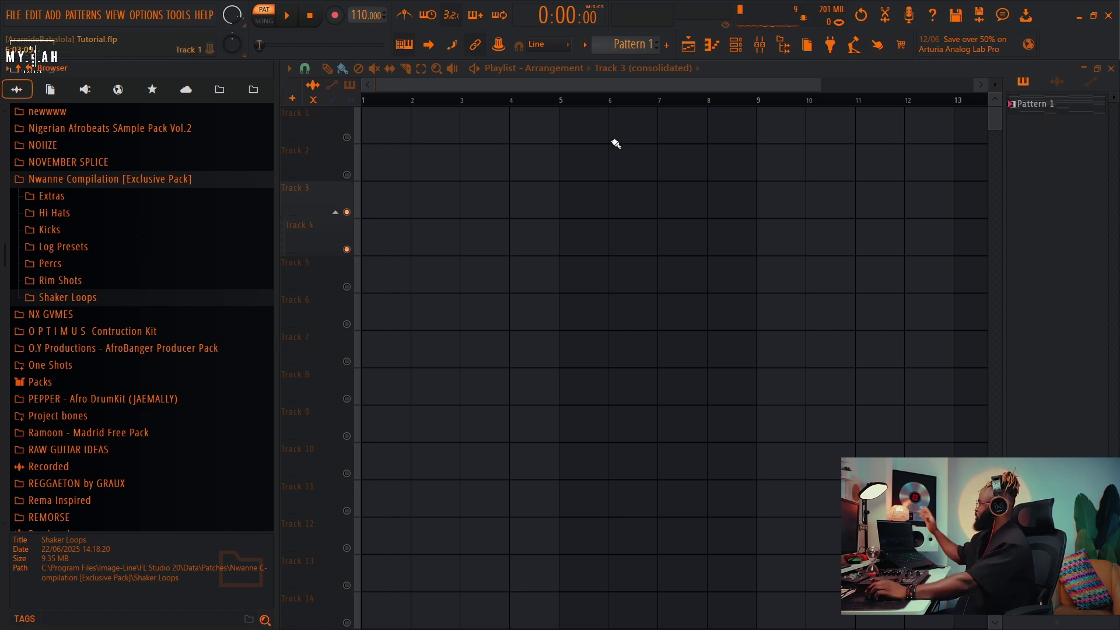
# Step: Place the vox.m clip on Track 1 and cut it down to two four-bar sections running from bar 1 to bar 9
pyautogui.click(1058, 81)
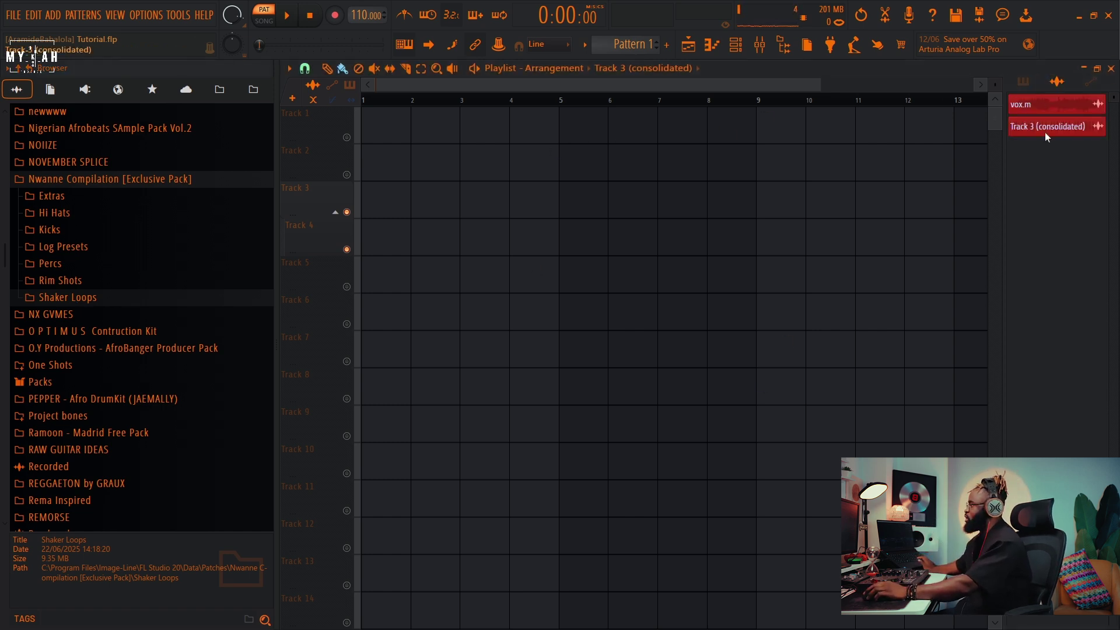
pyautogui.click(401, 130)
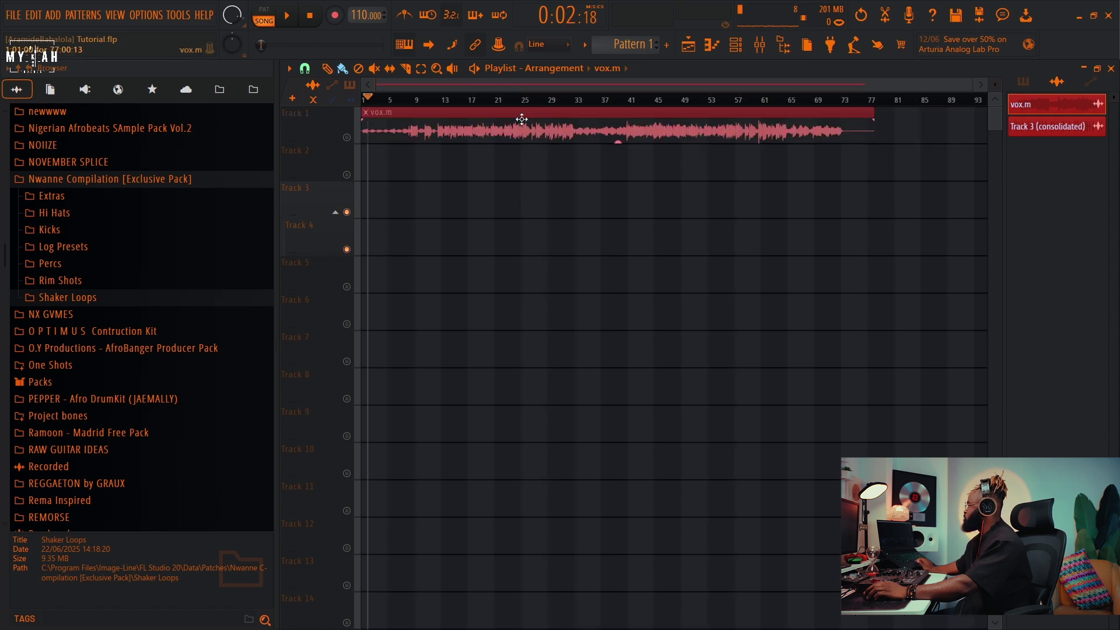
pyautogui.scroll(5, 571, 104)
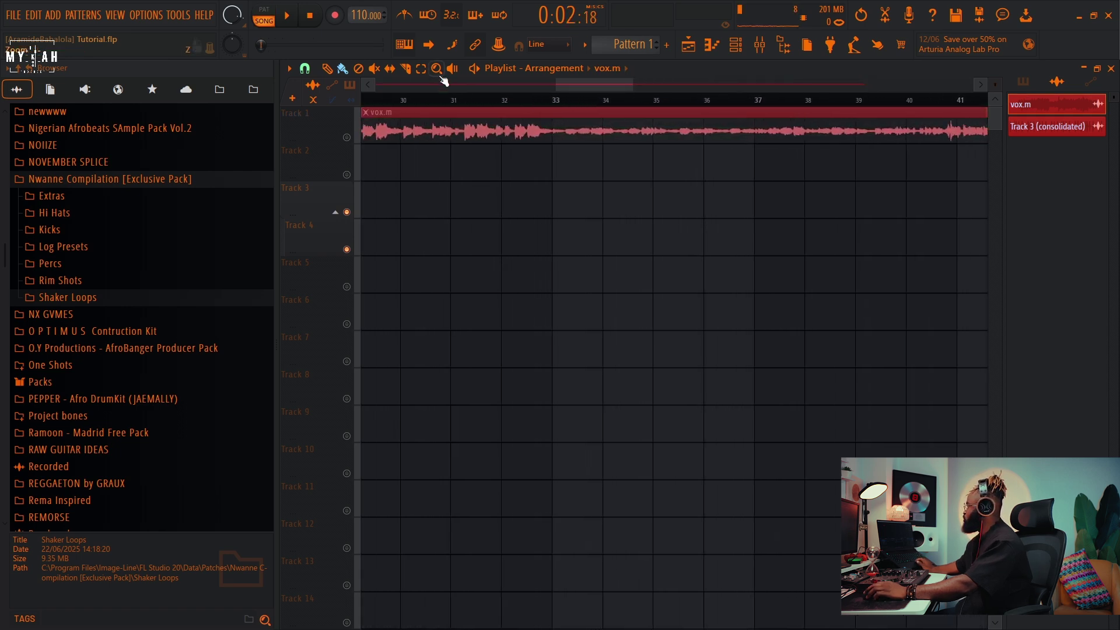
pyautogui.click(406, 69)
pyautogui.press('space')
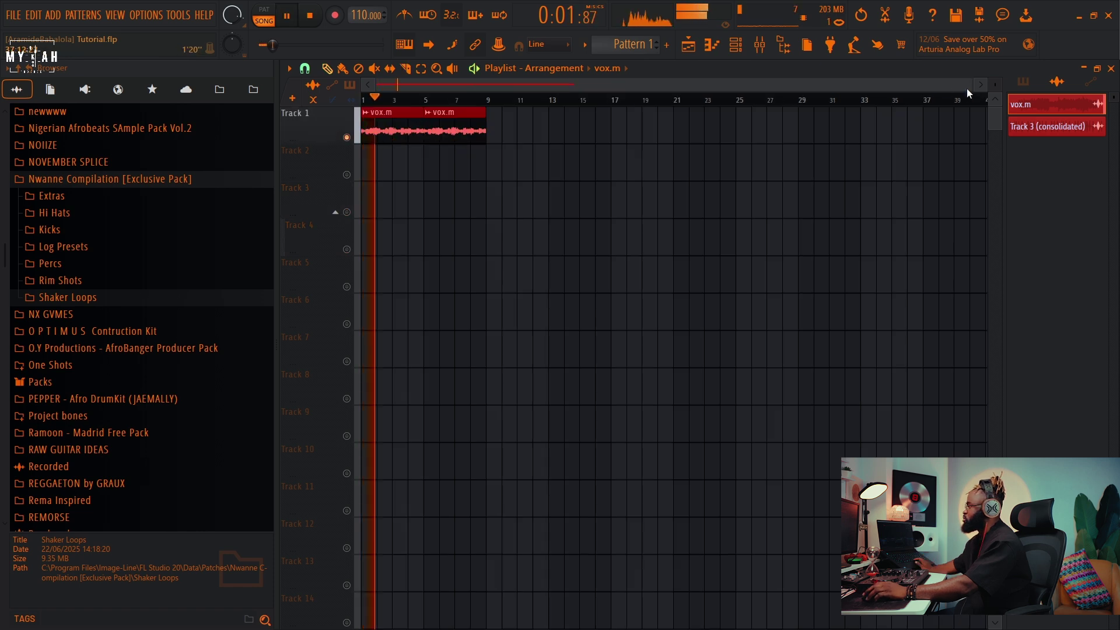
pyautogui.moveTo(969, 88); pyautogui.dragTo(778, 100)
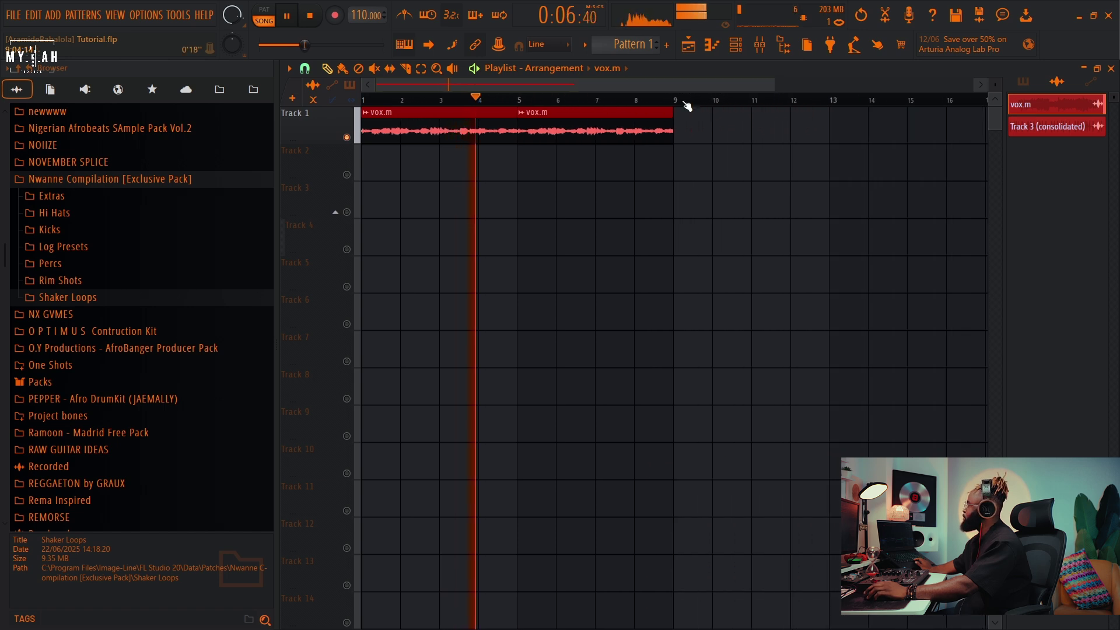
pyautogui.press('space')
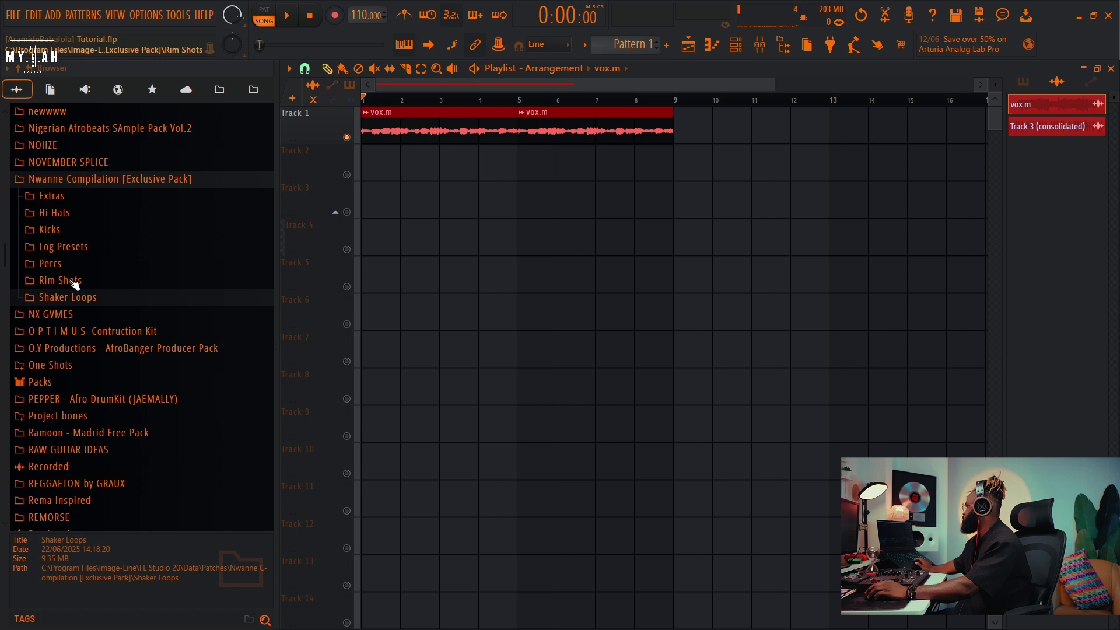
# Step: Audition the samples in the Rim Shots folder and load Rim Shot 2 as a new channel below ADA__10 #2
pyautogui.click(75, 282)
pyautogui.click(89, 314)
pyautogui.click(89, 328)
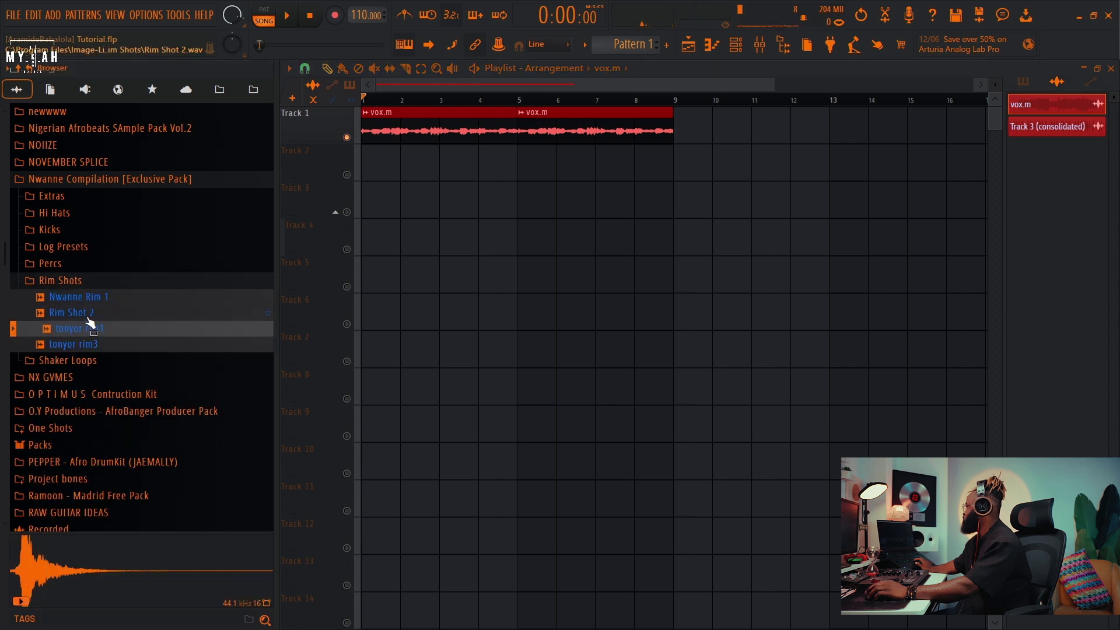
pyautogui.click(91, 343)
pyautogui.press('Up')
pyautogui.press('Up')
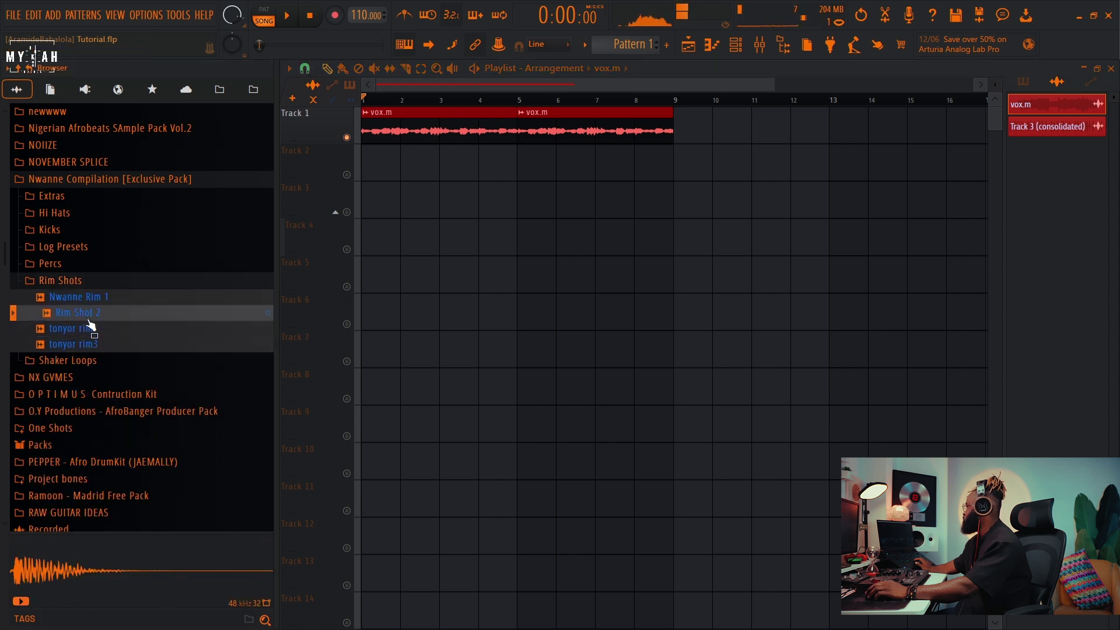
pyautogui.click(739, 51)
pyautogui.moveTo(108, 321); pyautogui.dragTo(520, 188)
pyautogui.click(521, 188)
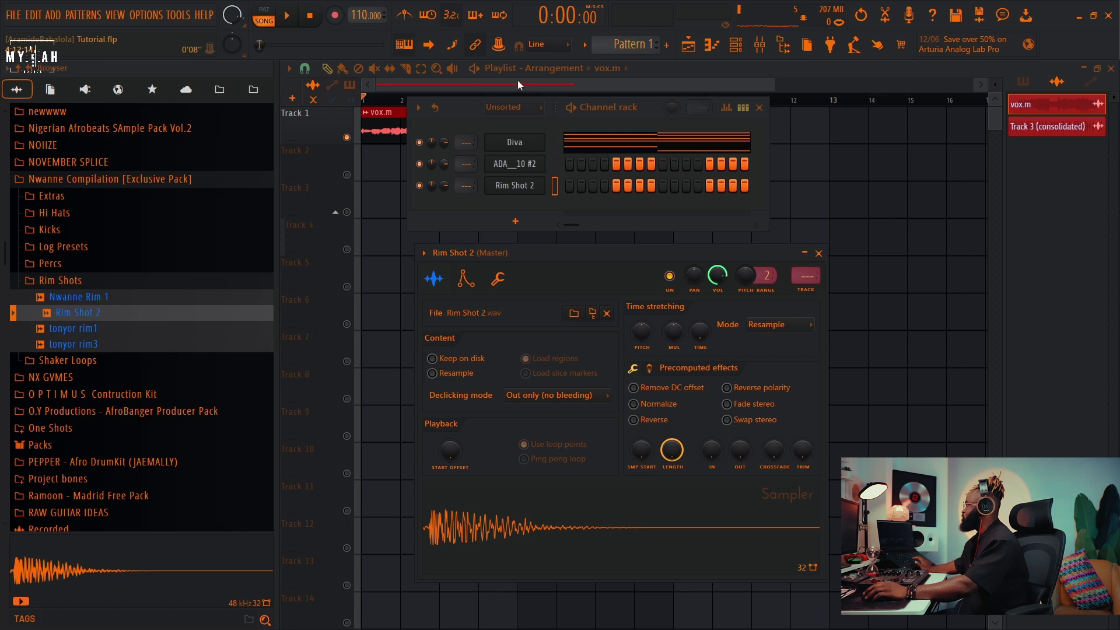
# Step: Create a new pattern named rim and place it at bar 1 of Track 2
pyautogui.click(591, 52)
pyautogui.click(659, 64)
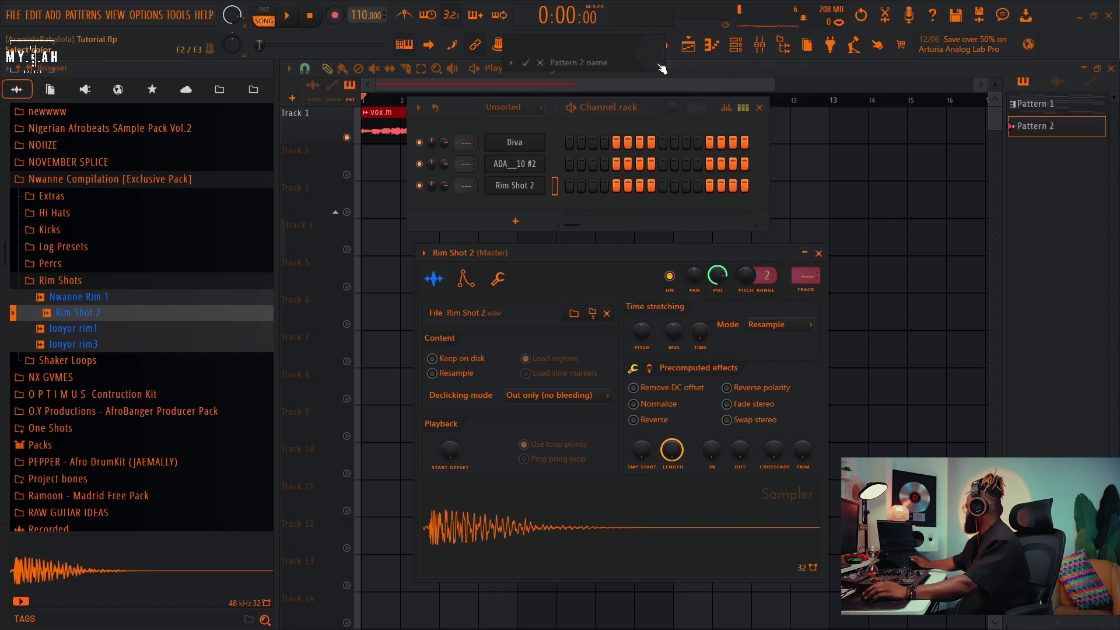
pyautogui.click(658, 57)
pyautogui.click(713, 205)
pyautogui.press('Return')
pyautogui.press('Return')
pyautogui.click(381, 163)
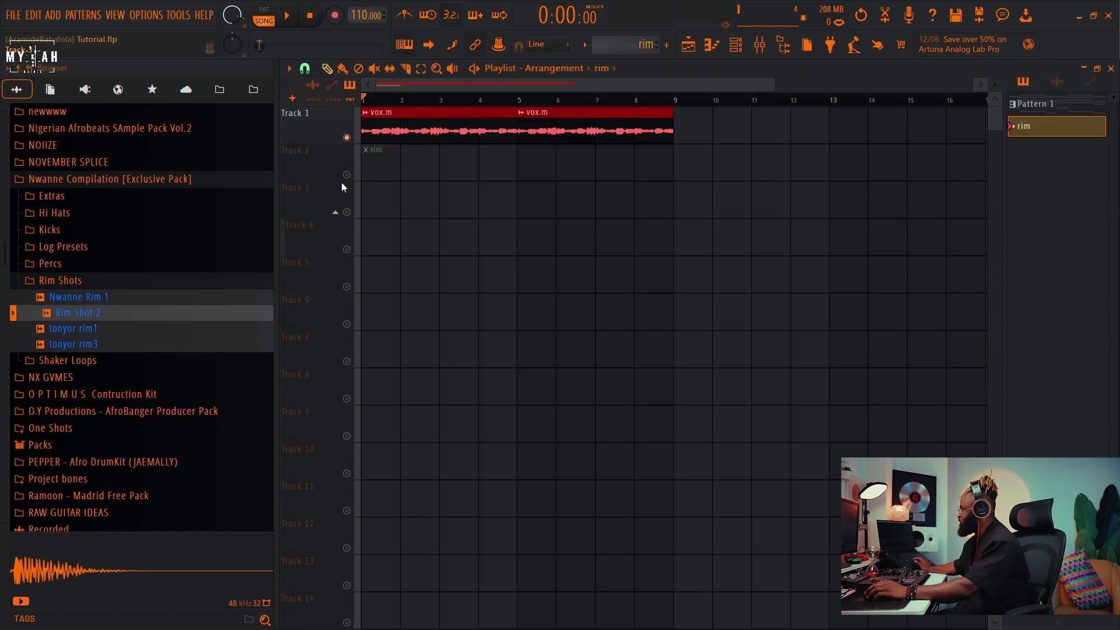
# Step: Draw five C5 notes for Rim Shot 2 on steps 1, 4, 7, 11 and 13 of bar 1 in the rim pattern
pyautogui.click(713, 55)
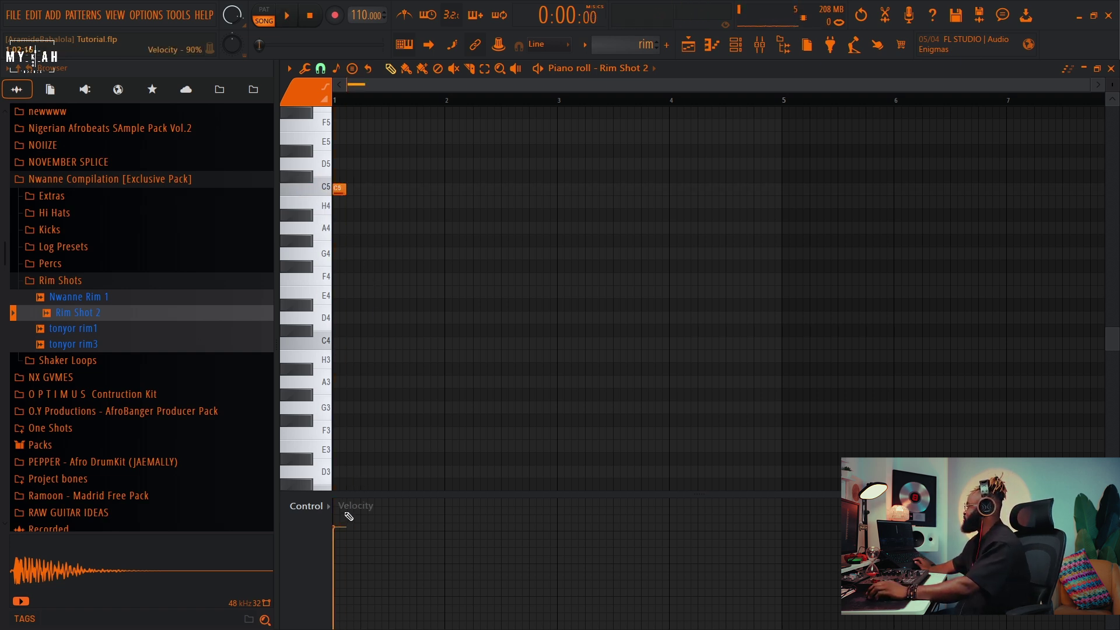
pyautogui.scroll(4, 283, 113)
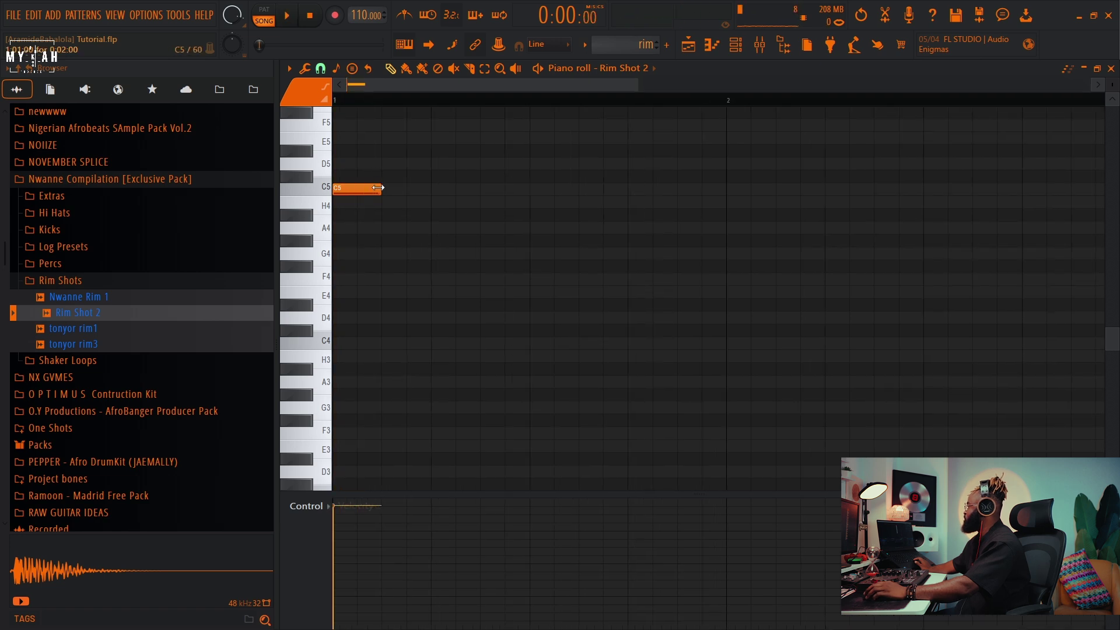
pyautogui.click(414, 189)
pyautogui.click(484, 189)
pyautogui.click(585, 189)
pyautogui.click(634, 189)
pyautogui.press('space')
pyautogui.press('space')
# Step: Repeat the rim pattern along Track 2 through bar 8 to match the vocal loop's length
pyautogui.press('F5')
pyautogui.click(419, 168)
pyautogui.click(452, 168)
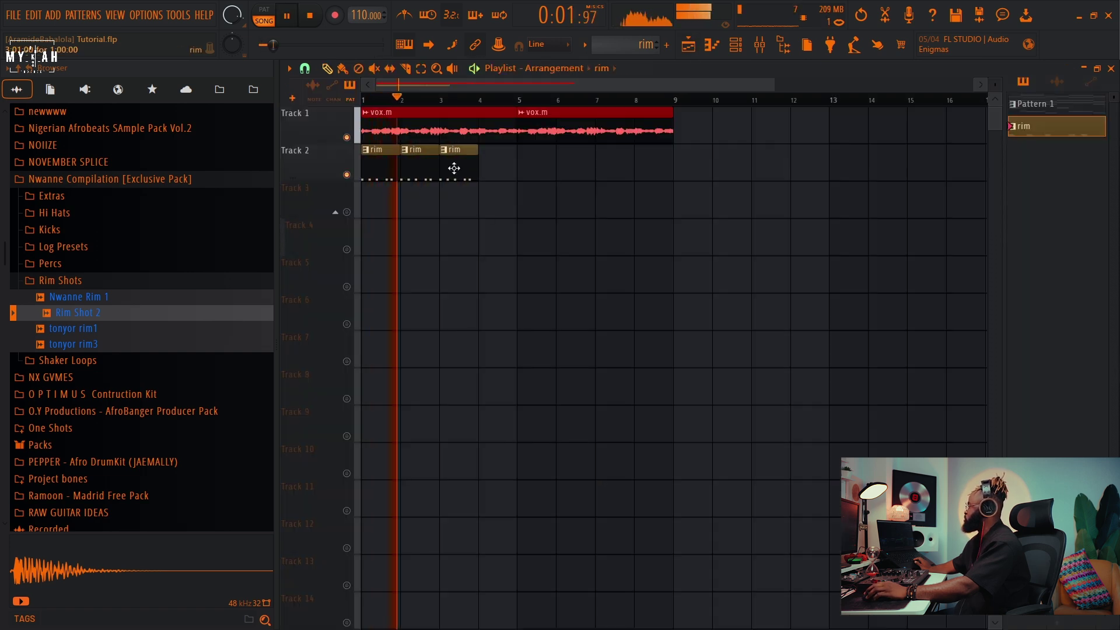
pyautogui.click(343, 69)
pyautogui.moveTo(489, 175); pyautogui.dragTo(645, 174)
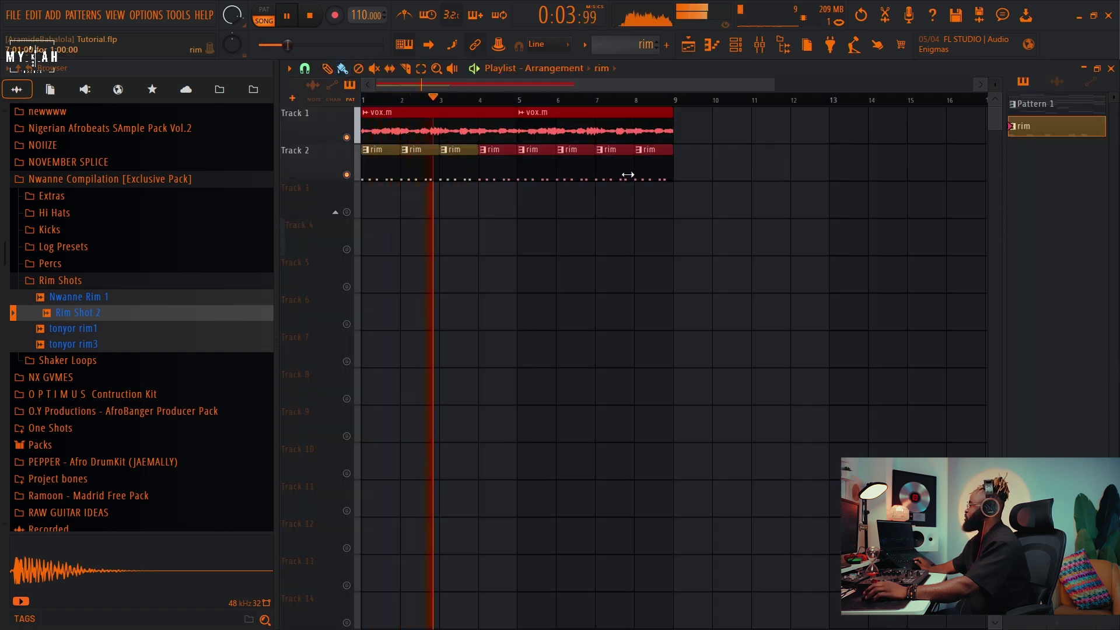
# Step: Load the tonyor rim1 sample as a new channel below Rim Shot 2
pyautogui.press('F6')
pyautogui.press('space')
pyautogui.moveTo(76, 328); pyautogui.dragTo(73, 337)
pyautogui.moveTo(309, 325); pyautogui.dragTo(525, 206)
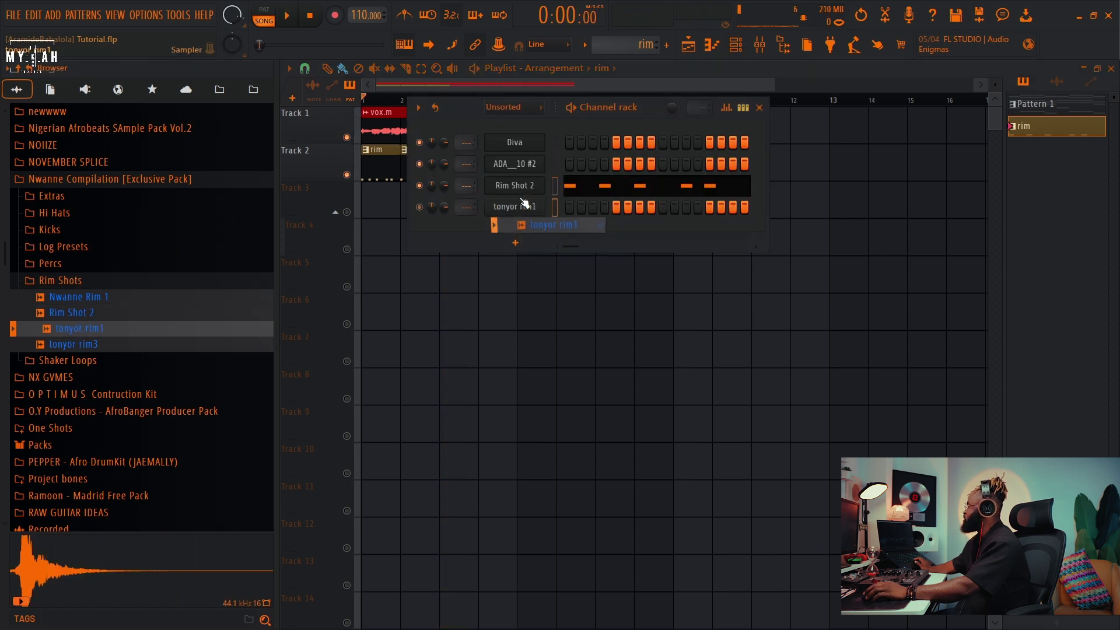
# Step: Layer tonyor rim1 over Rim Shot 2 by drawing C5 notes on steps 1, 4, 7, 11 and 13 of bar 1
pyautogui.rightClick(545, 204)
pyautogui.click(577, 204)
pyautogui.press('space')
pyautogui.press('space')
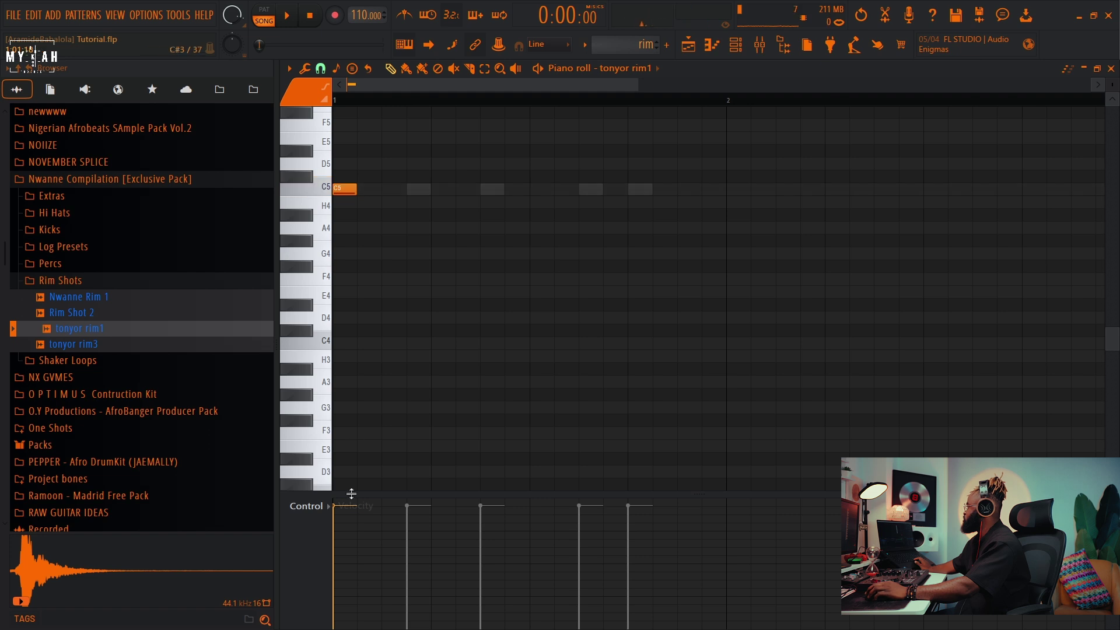
pyautogui.press('space')
pyautogui.press('space')
pyautogui.press('space')
pyautogui.click(419, 189)
pyautogui.press('space')
pyautogui.click(492, 190)
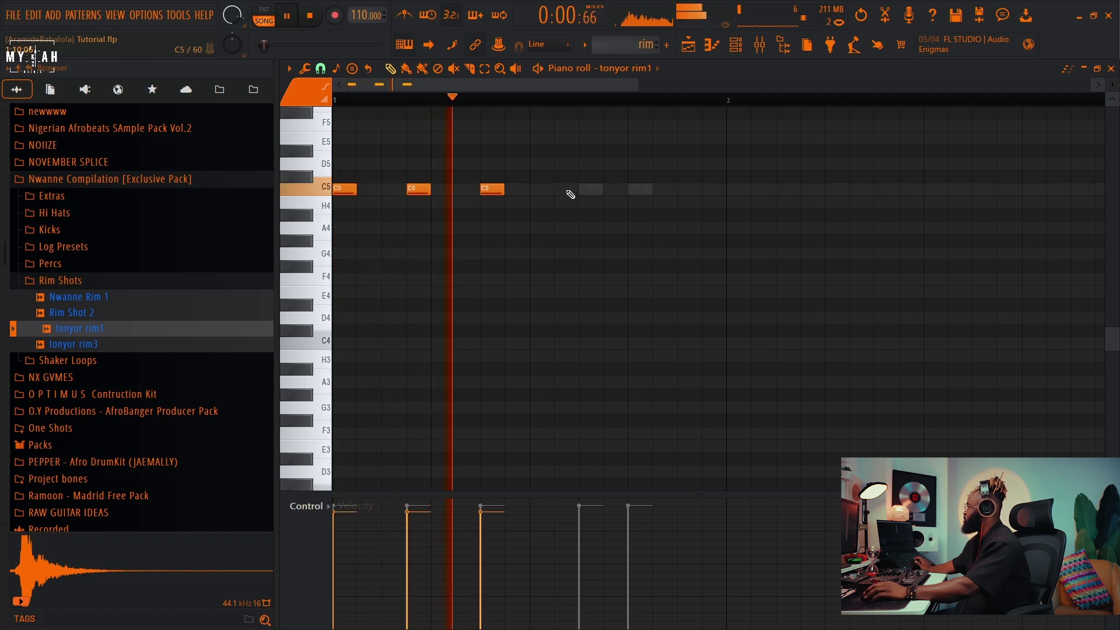
pyautogui.click(590, 189)
pyautogui.click(632, 189)
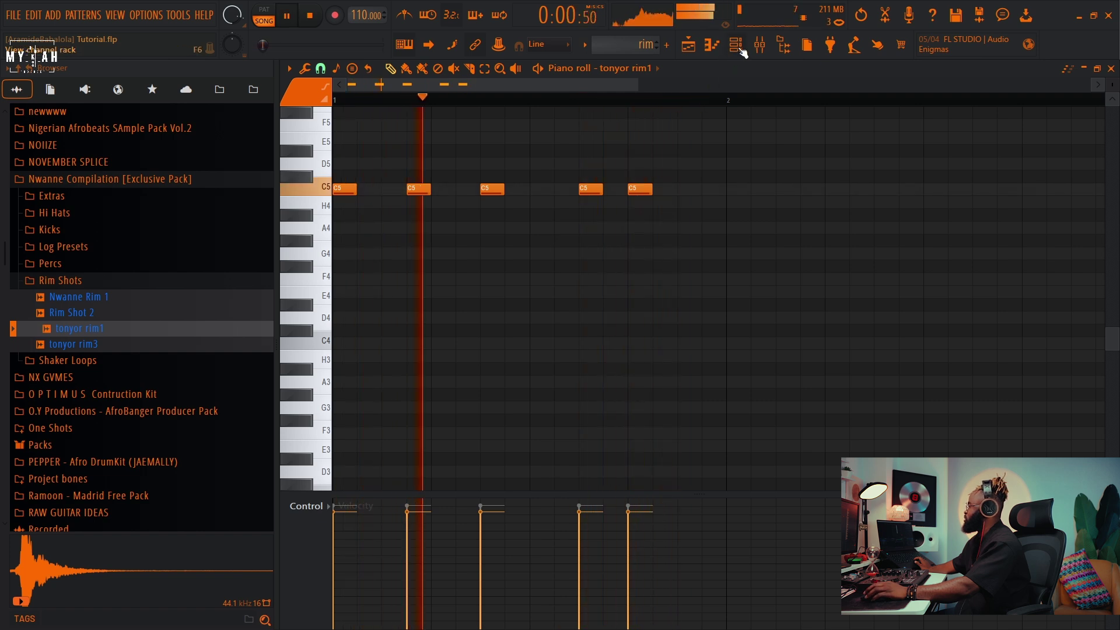
# Step: Set the tonyor rim1 sampler's quick fade out to 31% and return to the playlist
pyautogui.press('F6')
pyautogui.click(514, 204)
pyautogui.moveTo(610, 320); pyautogui.dragTo(610, 310)
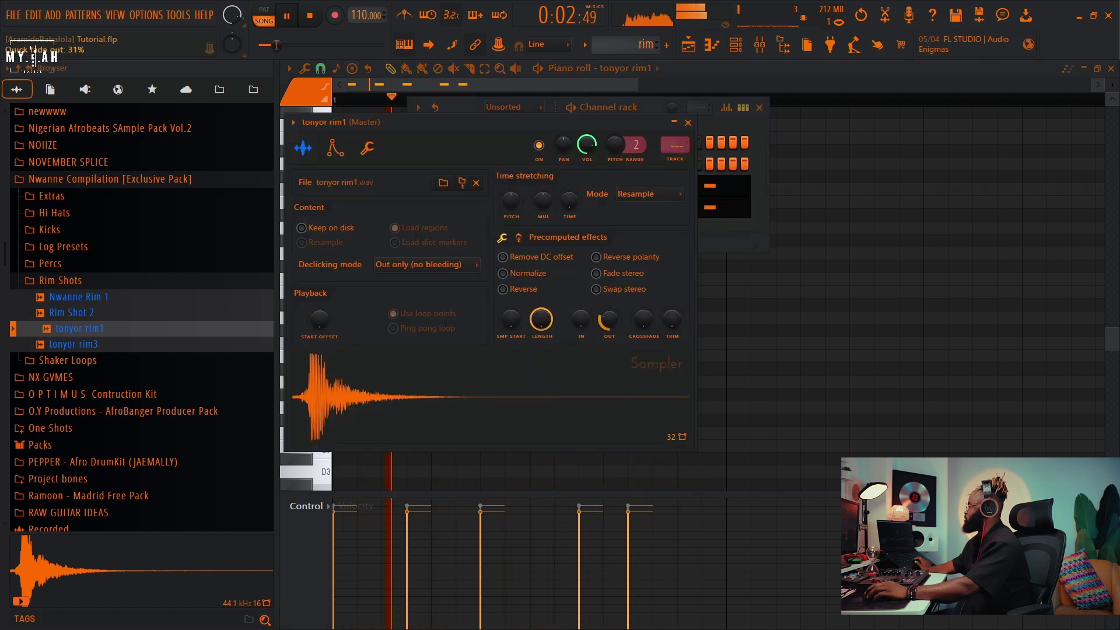
pyautogui.click(689, 46)
pyautogui.press('space')
# Step: Audition the loops in the Shaker Loops folder, from 43 Berimbau Shaker 03 to Maraca Loop 90
pyautogui.click(65, 361)
pyautogui.click(73, 378)
pyautogui.click(84, 396)
pyautogui.click(88, 410)
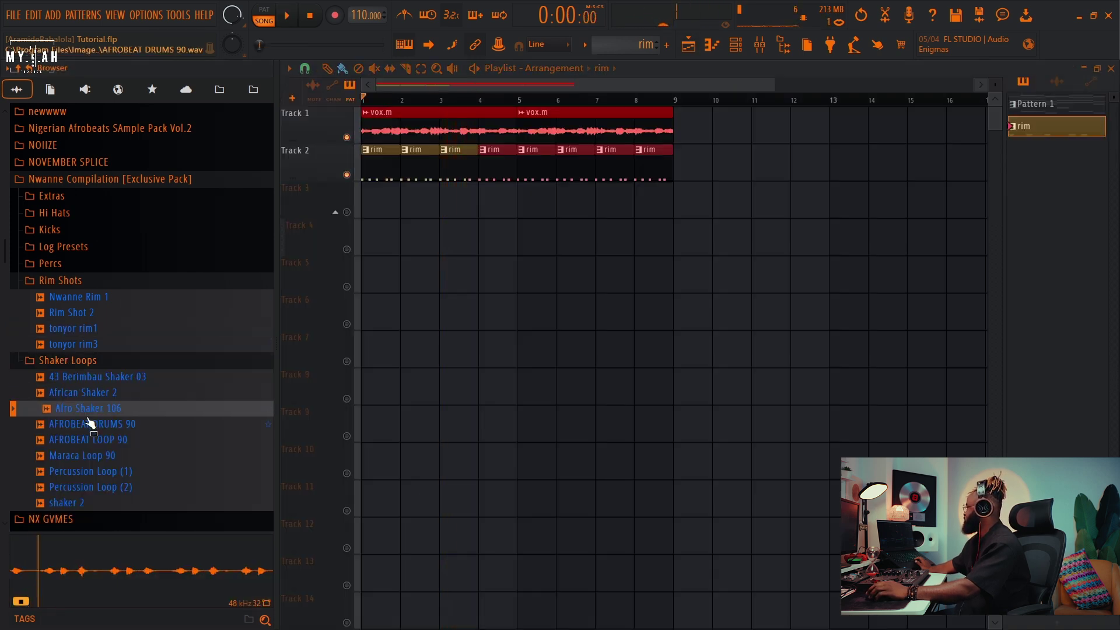
pyautogui.click(91, 426)
pyautogui.click(98, 442)
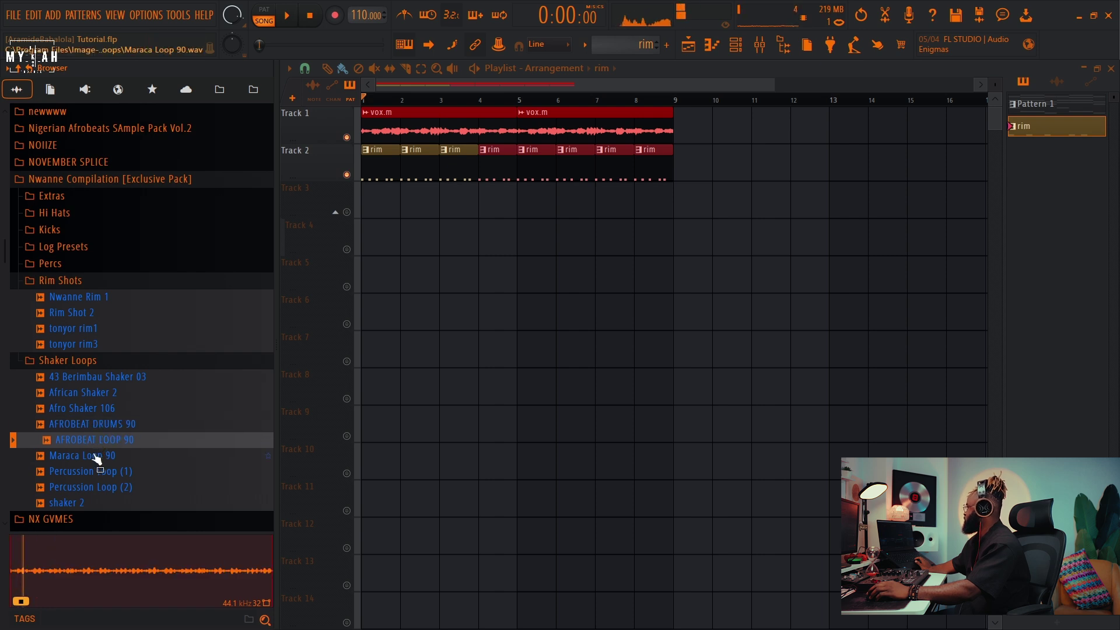
pyautogui.click(97, 457)
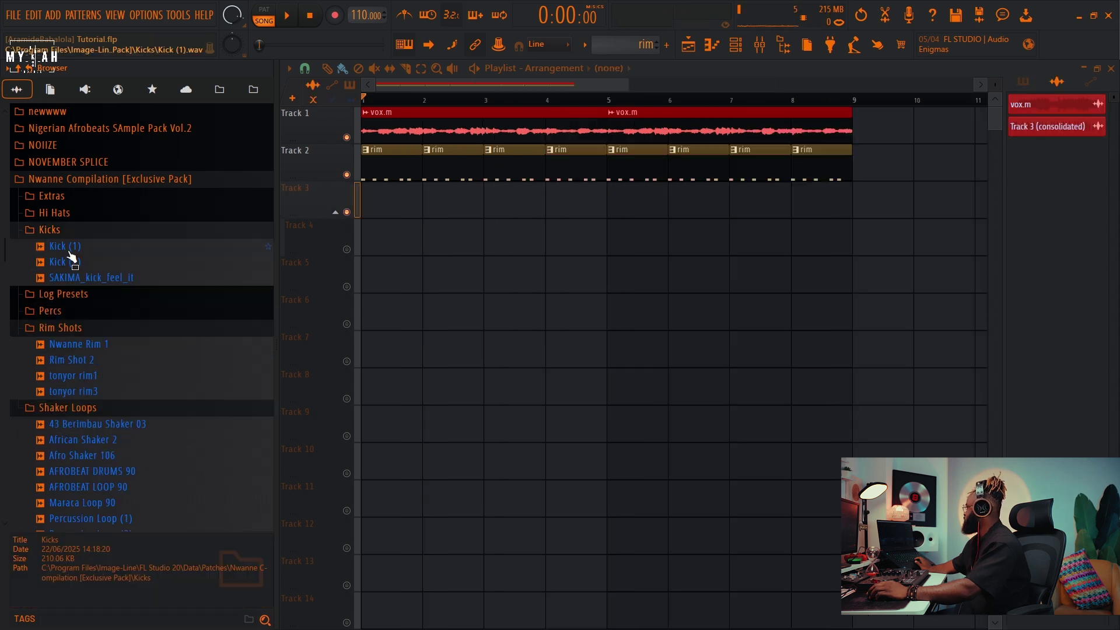
# Step: Audition Kick (1) and Kick (2) in the Kicks folder and load Kick (2) as a channel above Rim Shot 2
pyautogui.click(70, 249)
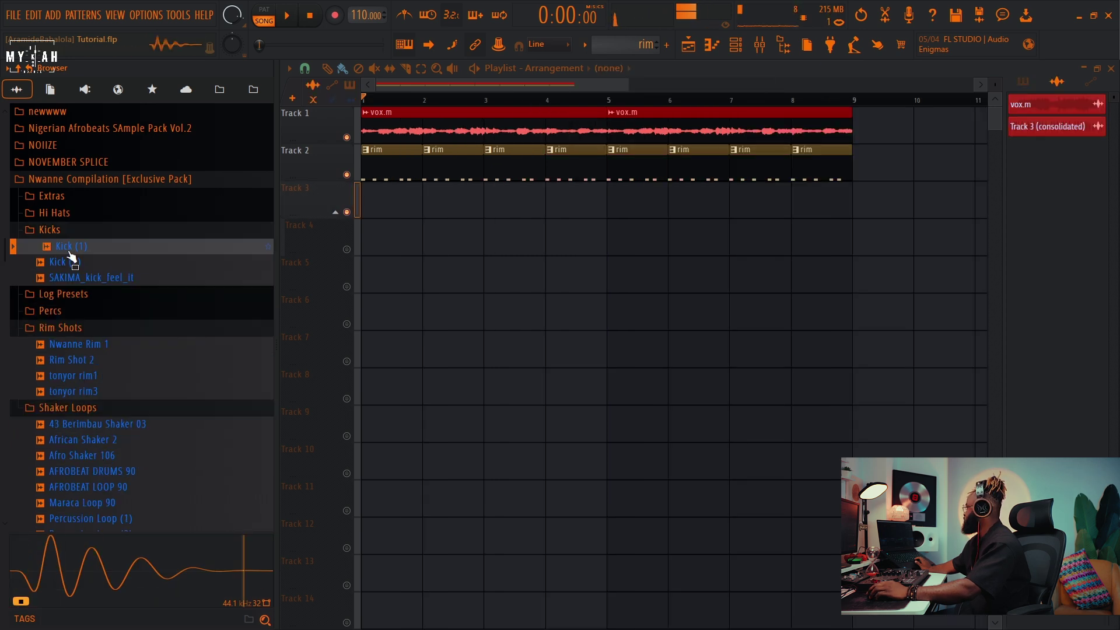
pyautogui.click(75, 265)
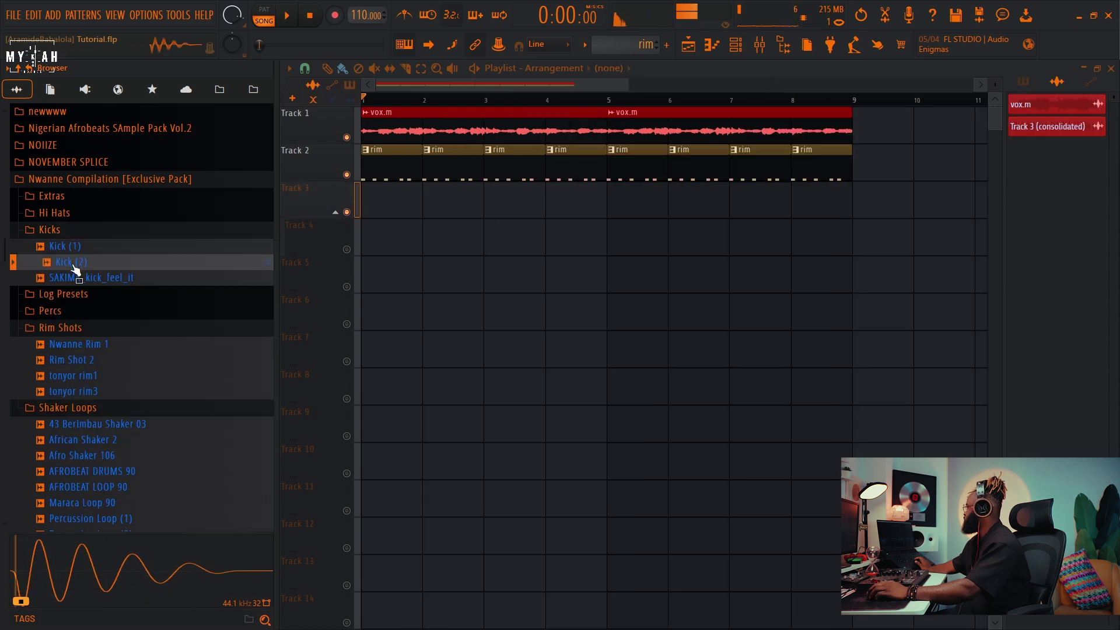
pyautogui.click(737, 49)
pyautogui.moveTo(82, 262); pyautogui.dragTo(680, 186)
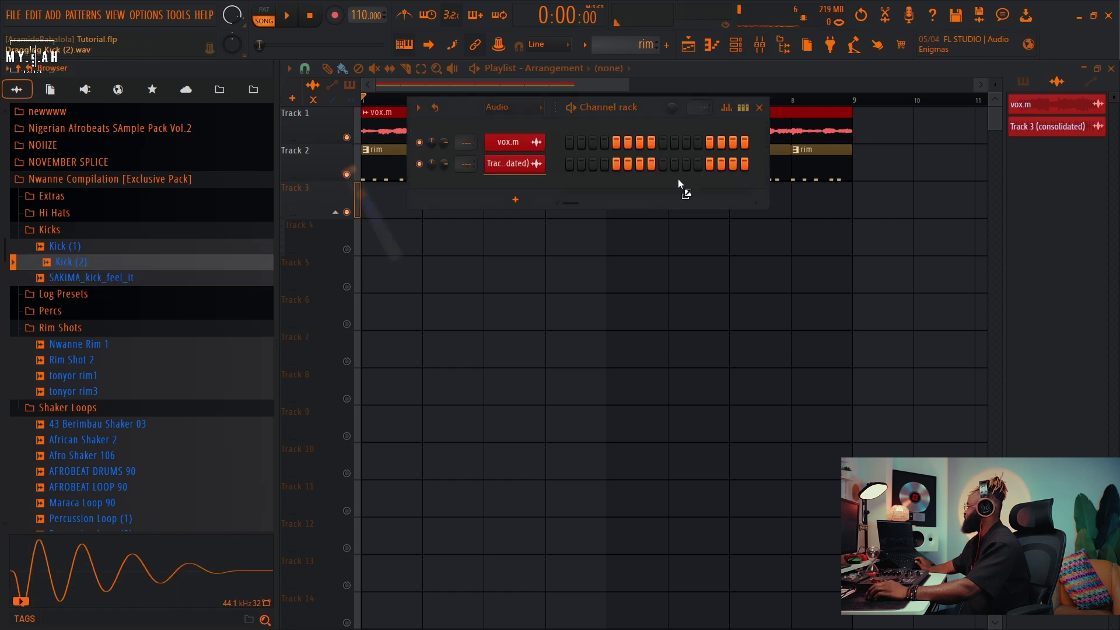
pyautogui.moveTo(514, 185); pyautogui.dragTo(514, 187)
# Step: Create a new empty pattern named kick
pyautogui.press('space')
pyautogui.click(584, 45)
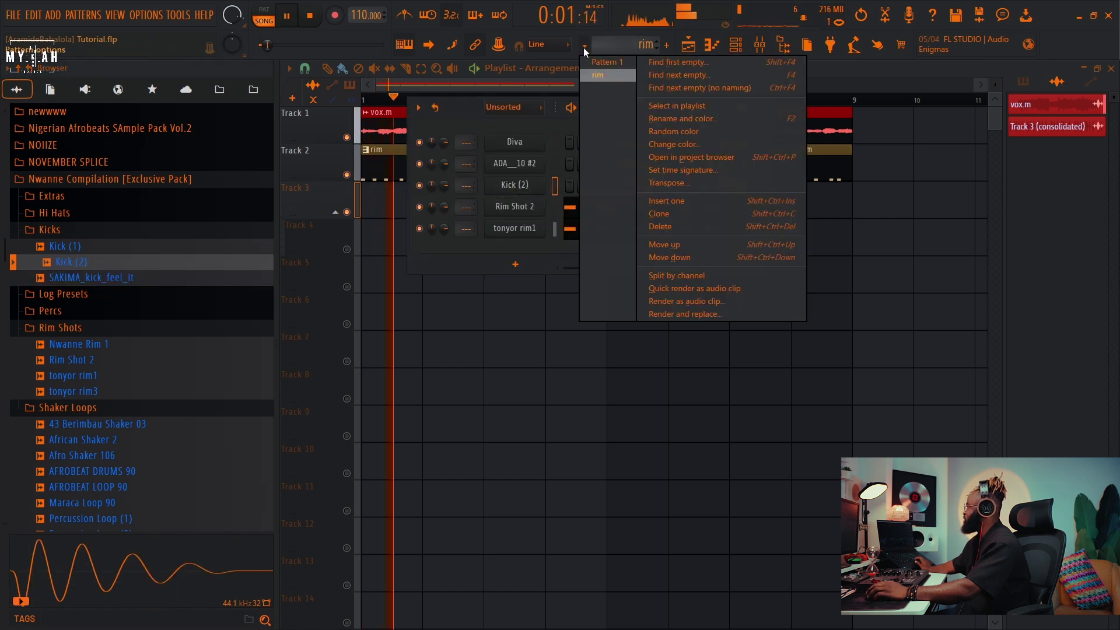
pyautogui.click(671, 63)
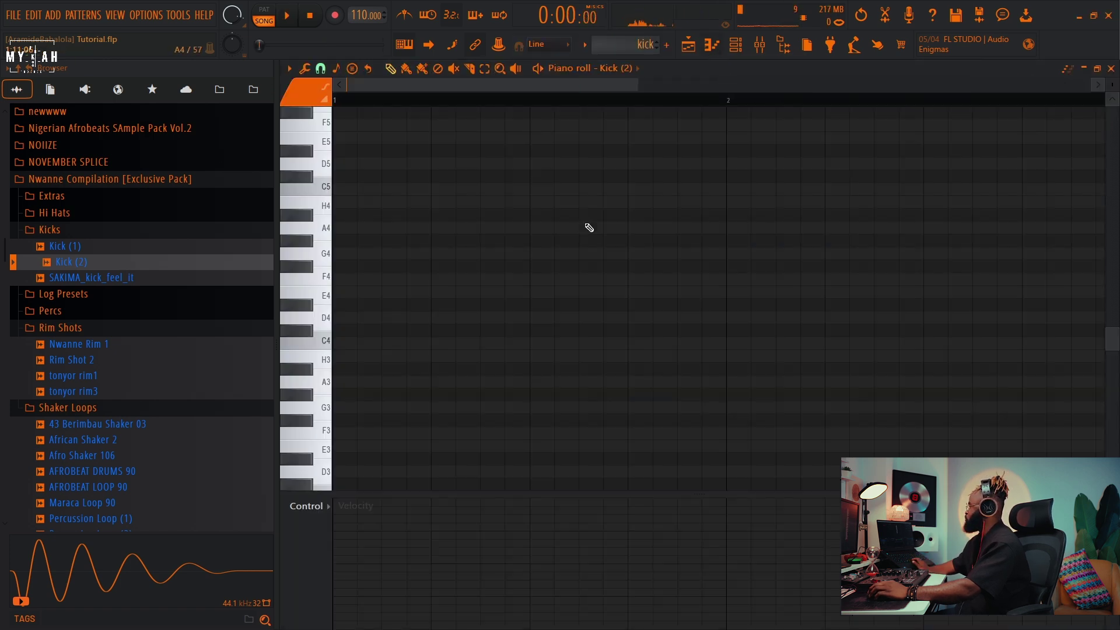
# Step: Draw C5 notes for Kick (2) on steps 1, 5, 9, 13 and 15, and place the kick pattern on the first bars of Track 3
pyautogui.moveTo(344, 318); pyautogui.dragTo(280, 251)
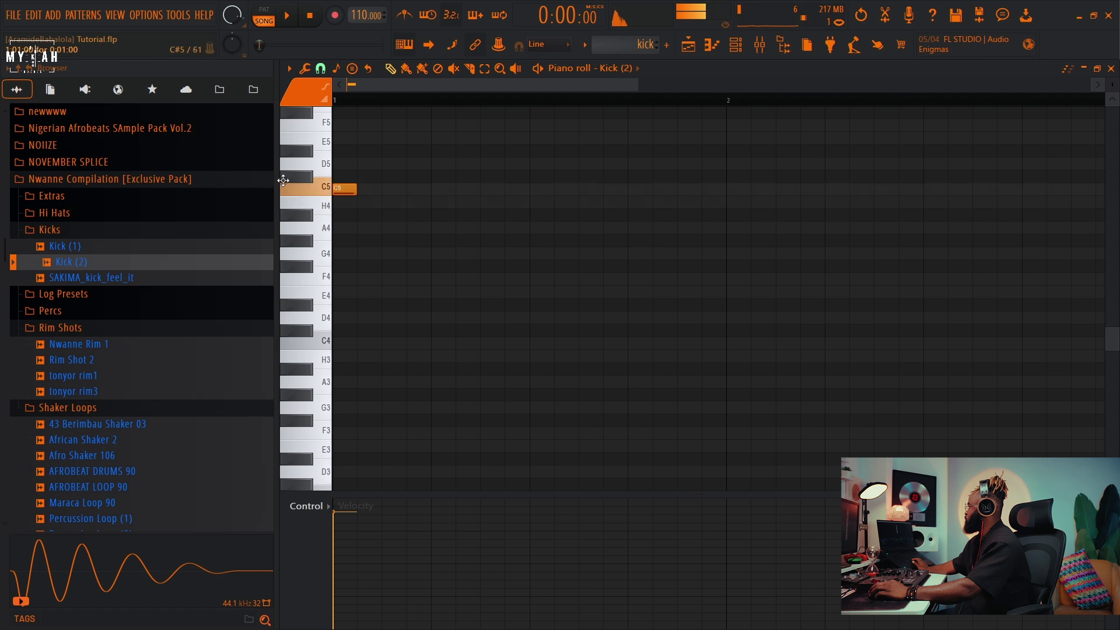
pyautogui.press('space')
pyautogui.click(535, 189)
pyautogui.press('space')
pyautogui.press('space')
pyautogui.click(636, 190)
pyautogui.press('F5')
pyautogui.click(442, 203)
pyautogui.press('space')
pyautogui.click(713, 45)
pyautogui.press('space')
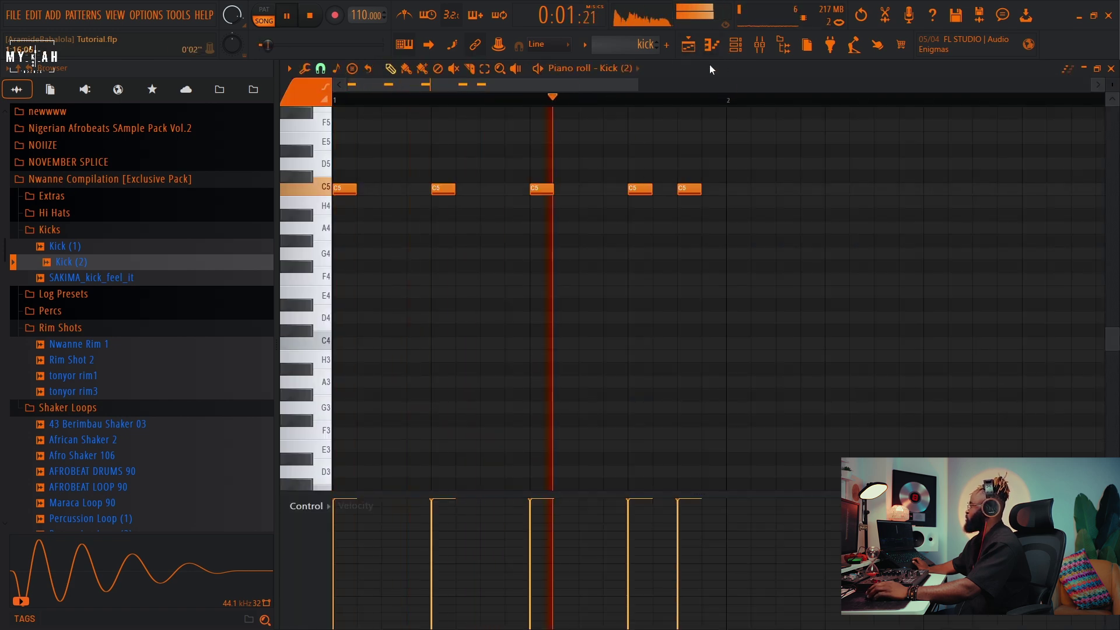
# Step: Repeat the kick pattern along the rest of Track 3 through bar 8
pyautogui.press('F5')
pyautogui.moveTo(527, 210); pyautogui.dragTo(787, 205)
pyautogui.press('space')
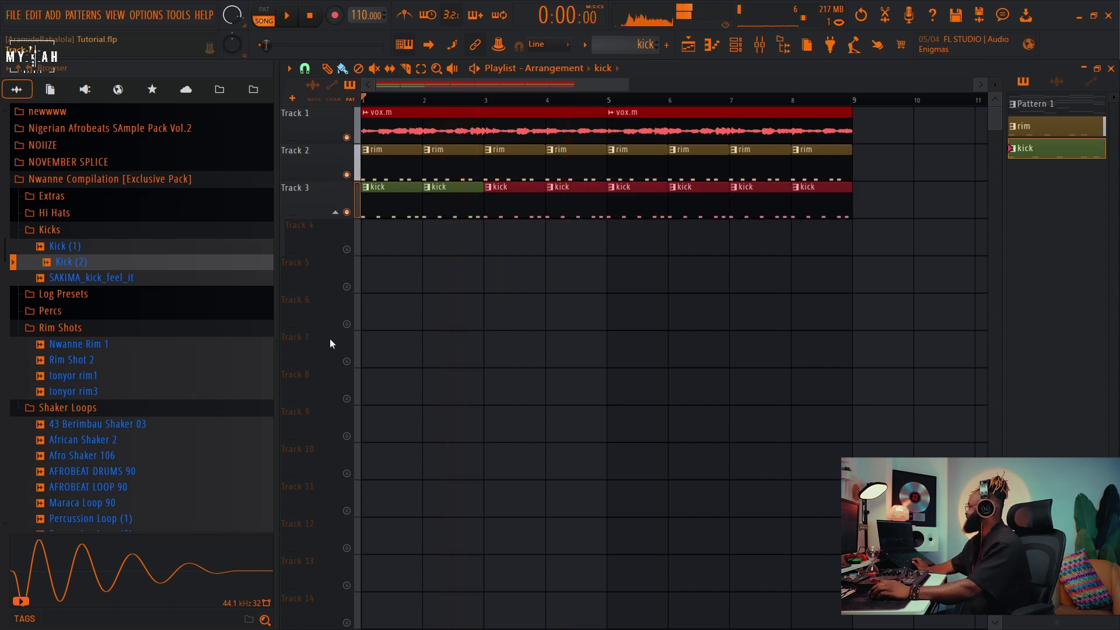
# Step: Audition the samples in the Percs folder and load DM-MAD 05 as a new channel below tonyor rim1
pyautogui.click(54, 297)
pyautogui.click(59, 296)
pyautogui.click(96, 310)
pyautogui.click(82, 286)
pyautogui.click(93, 350)
pyautogui.click(95, 365)
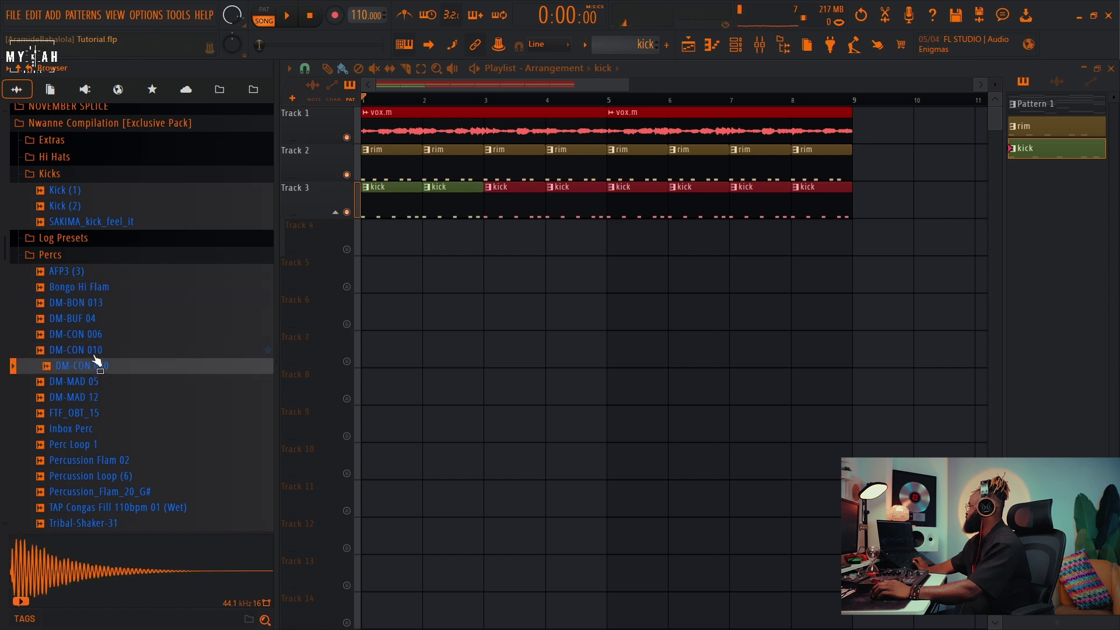
pyautogui.click(95, 382)
pyautogui.click(97, 399)
pyautogui.click(95, 385)
pyautogui.press('space')
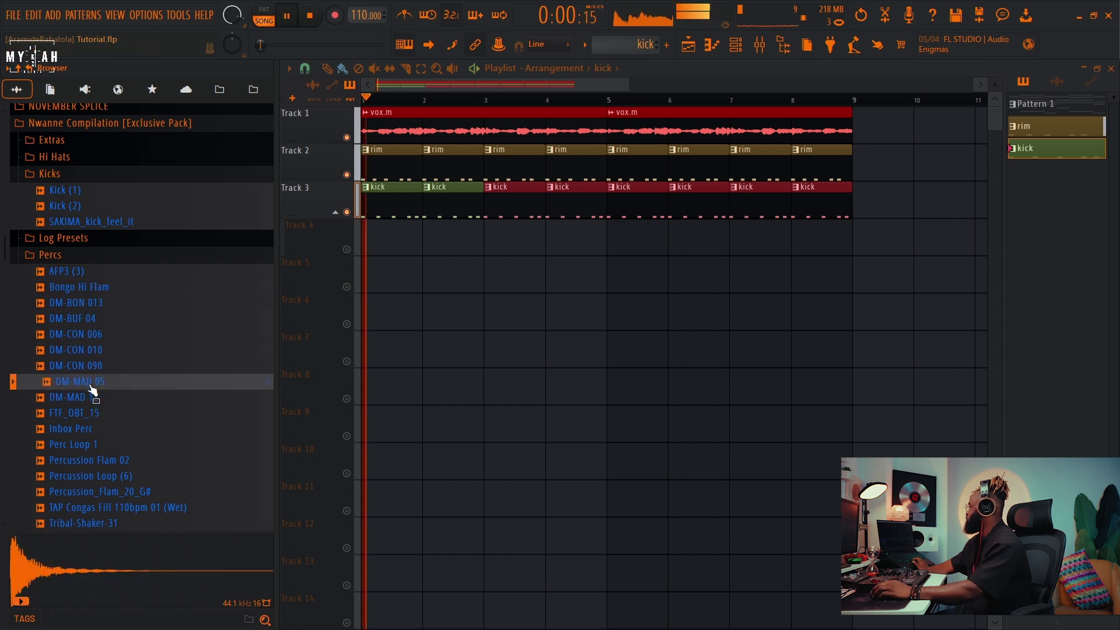
pyautogui.click(750, 49)
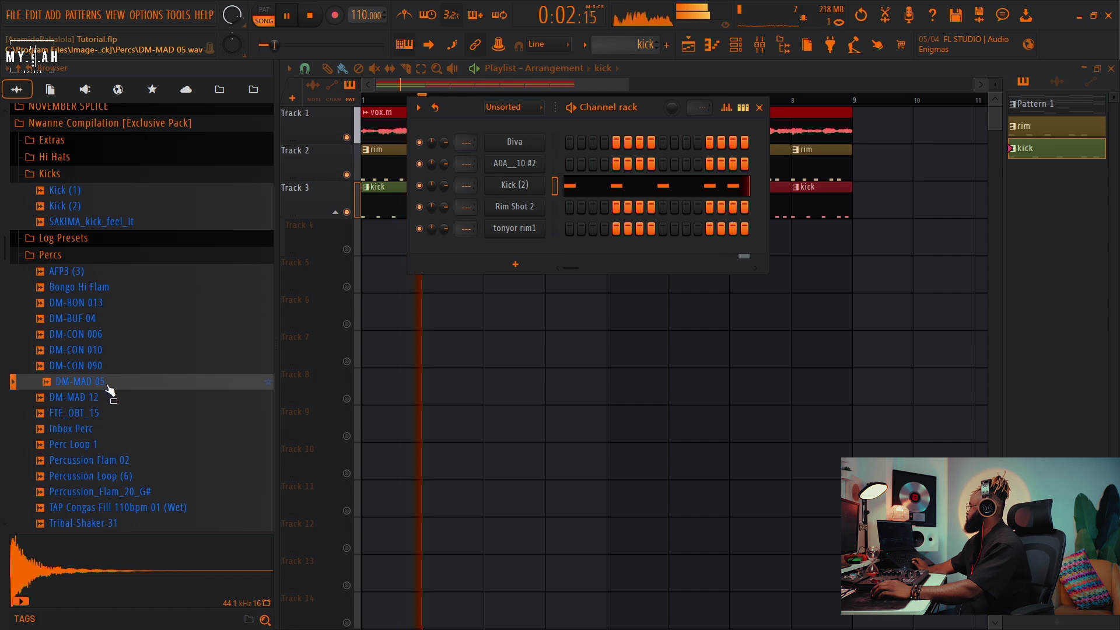
pyautogui.moveTo(107, 386); pyautogui.dragTo(534, 271)
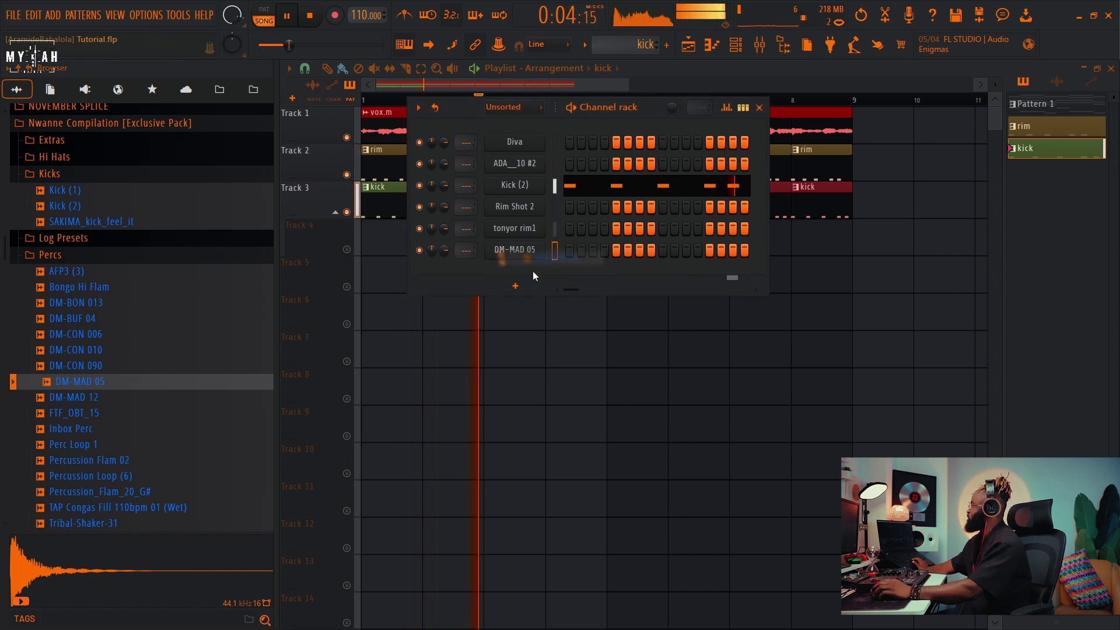
# Step: In a new pattern named fill at bar 8 of Track 4, draw two C5 notes for DM-MAD 05 between steps 11 and 13
pyautogui.click(589, 48)
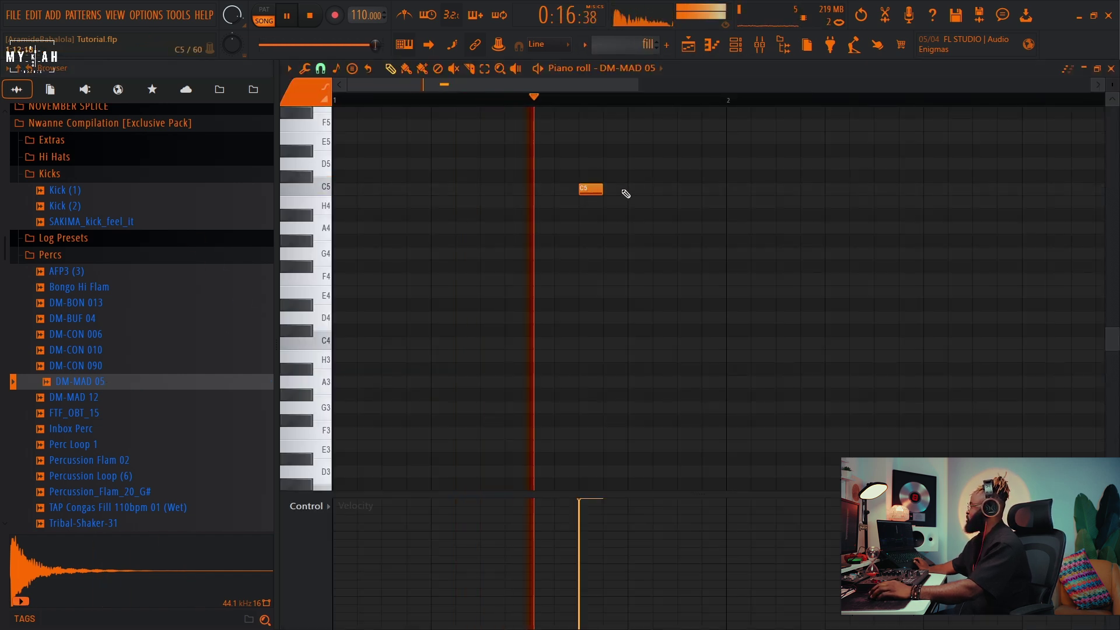
pyautogui.click(631, 189)
pyautogui.press('space')
pyautogui.moveTo(635, 190); pyautogui.dragTo(620, 194)
pyautogui.press('space')
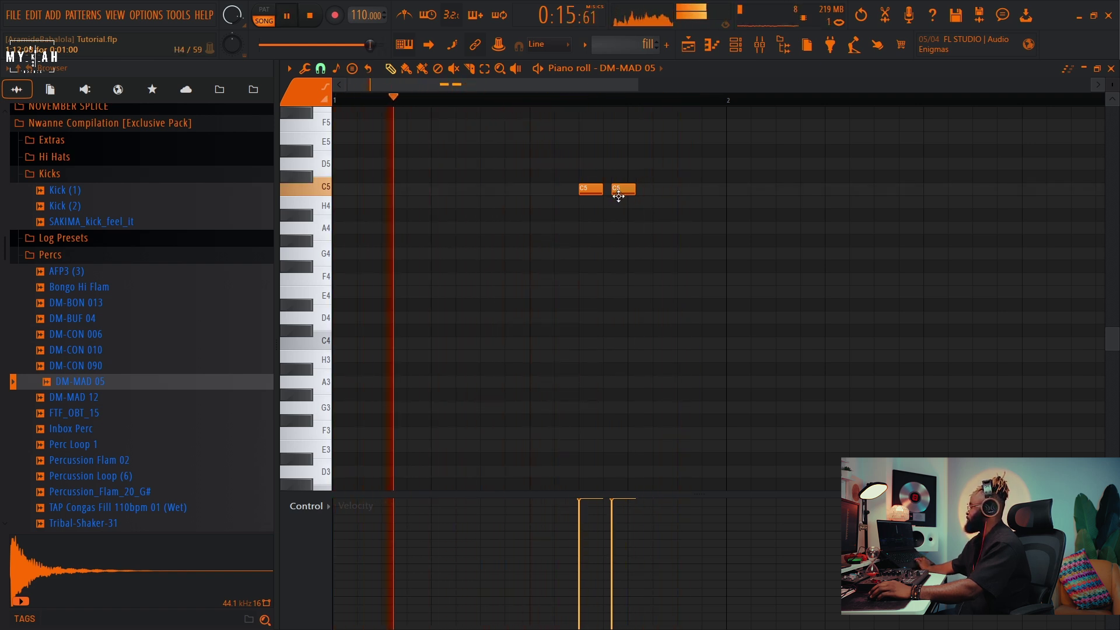
pyautogui.scroll(4, 633, 107)
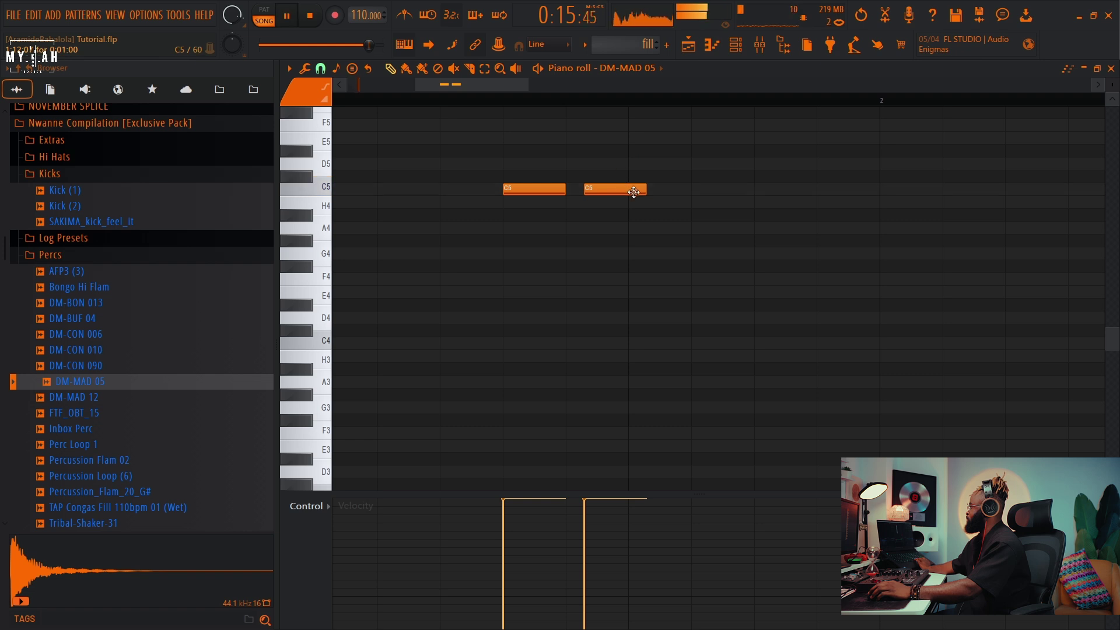
pyautogui.moveTo(642, 190); pyautogui.dragTo(620, 191)
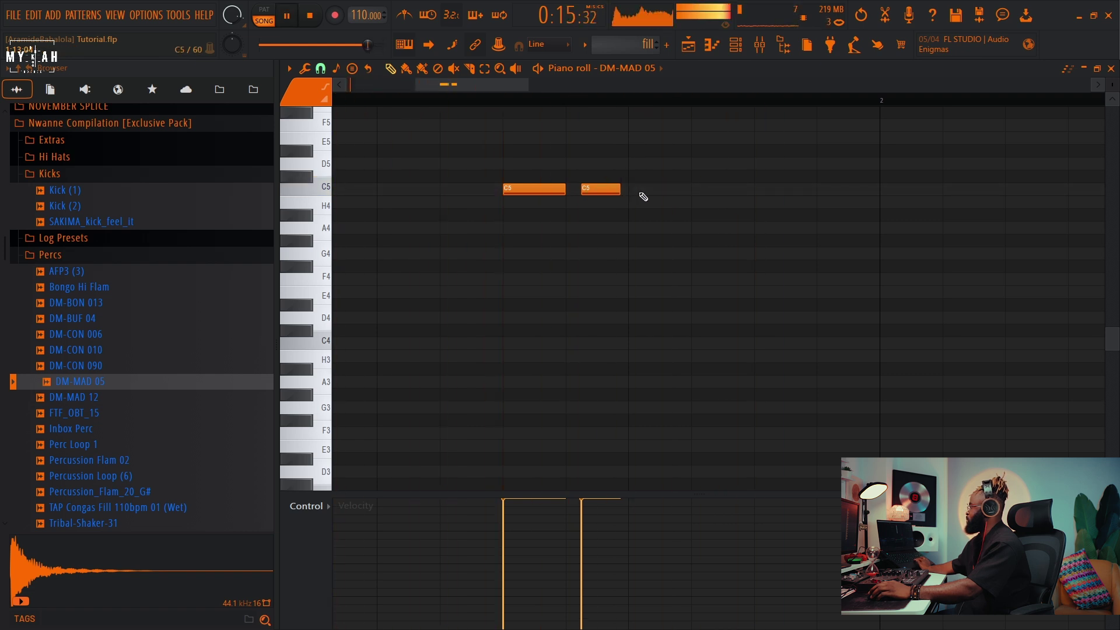
# Step: Add two more C5 notes for DM-MAD 05 on steps 13 and 15 of the fill pattern
pyautogui.doubleClick(643, 190)
pyautogui.click(660, 218)
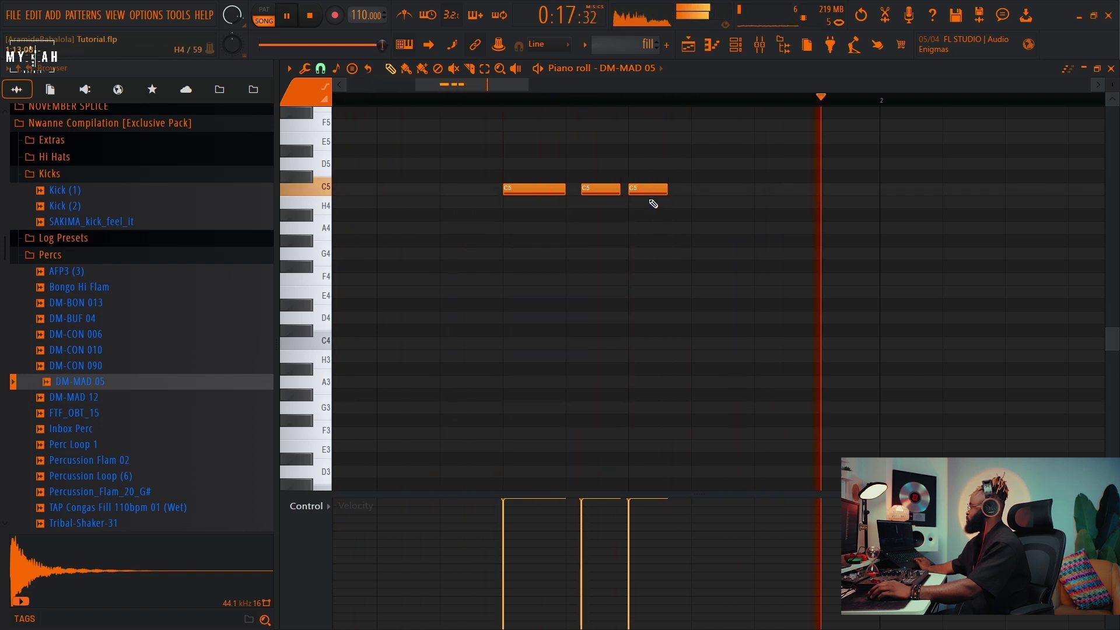
pyautogui.click(758, 191)
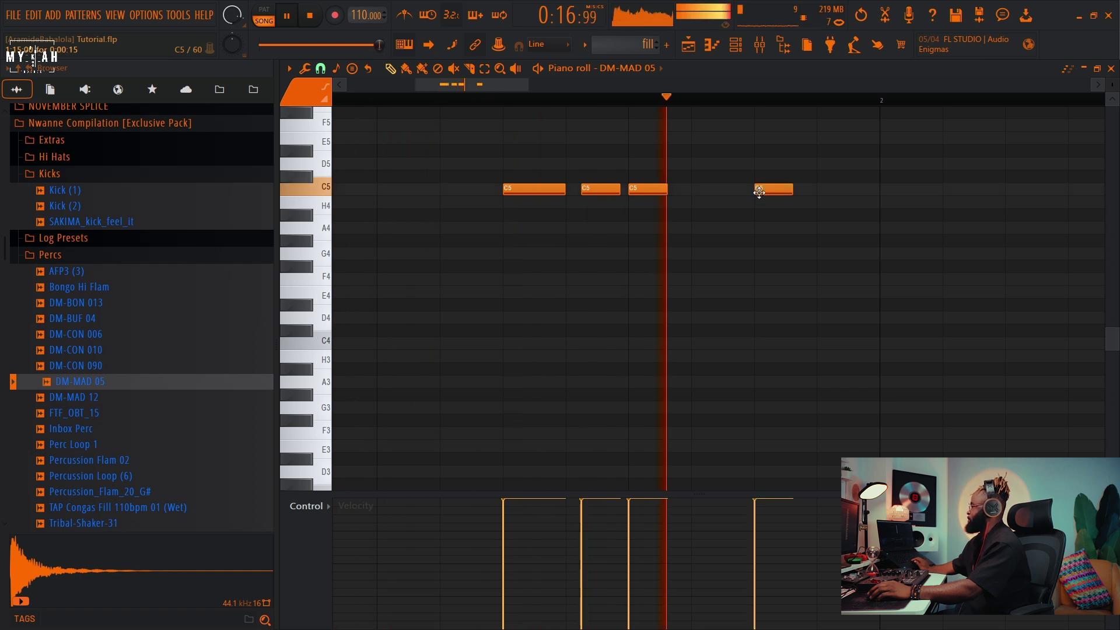
pyautogui.click(691, 47)
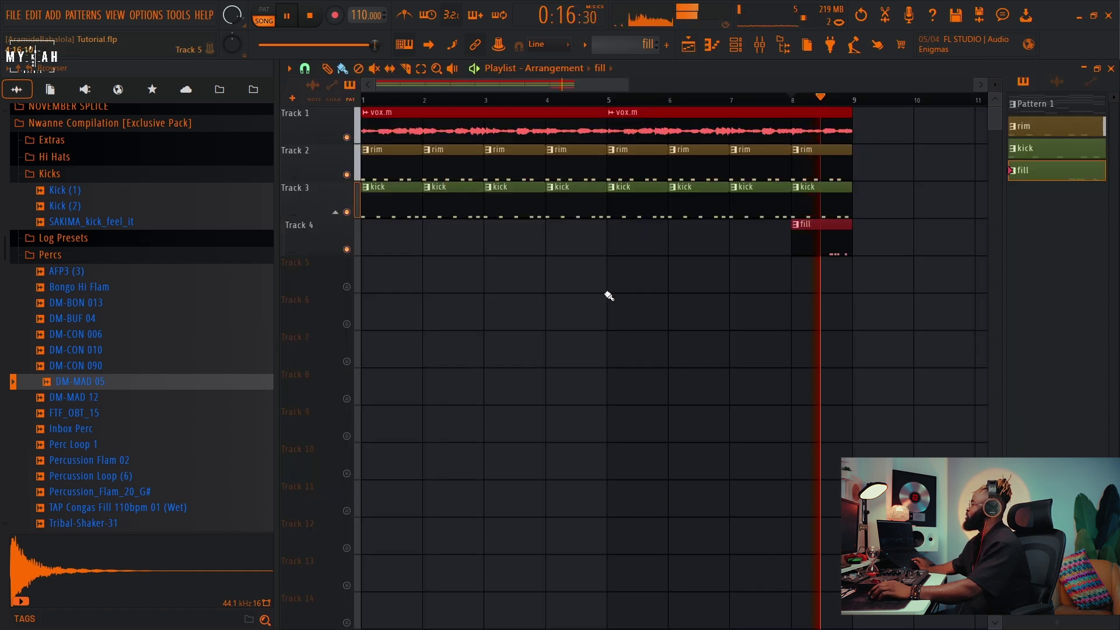
# Step: Set the quick fade-out of the DM-MAD 05 sample to 62%
pyautogui.click(736, 45)
pyautogui.press('space')
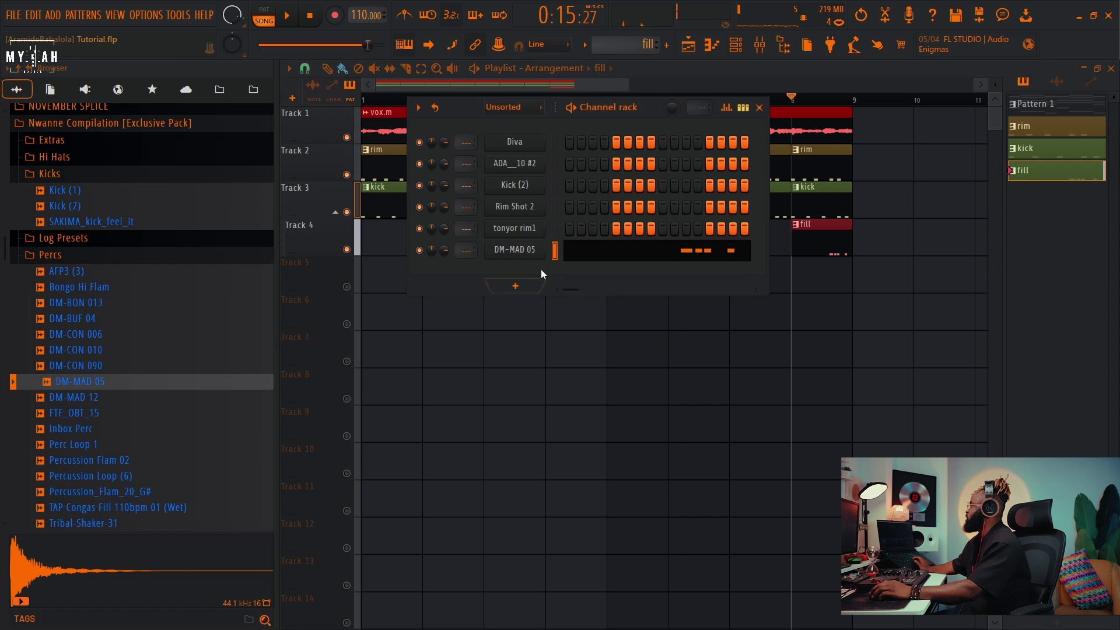
pyautogui.click(541, 268)
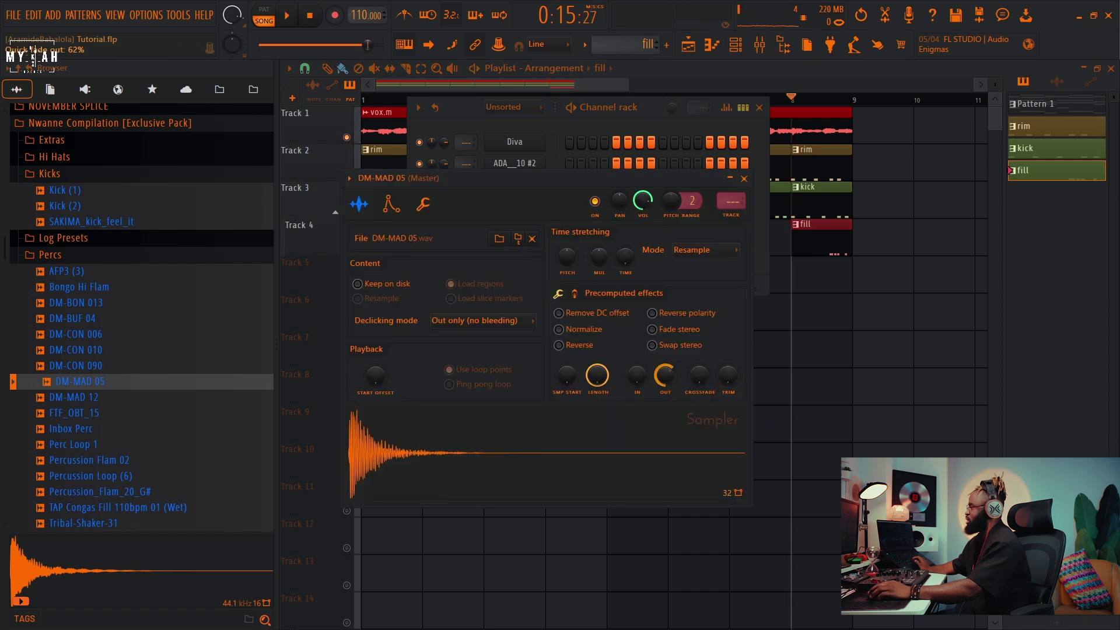
pyautogui.press('space')
pyautogui.rightClick(820, 325)
# Step: Audition further samples in the Percs folder and try Percussion Loop (6) at the start of Track 5
pyautogui.click(100, 397)
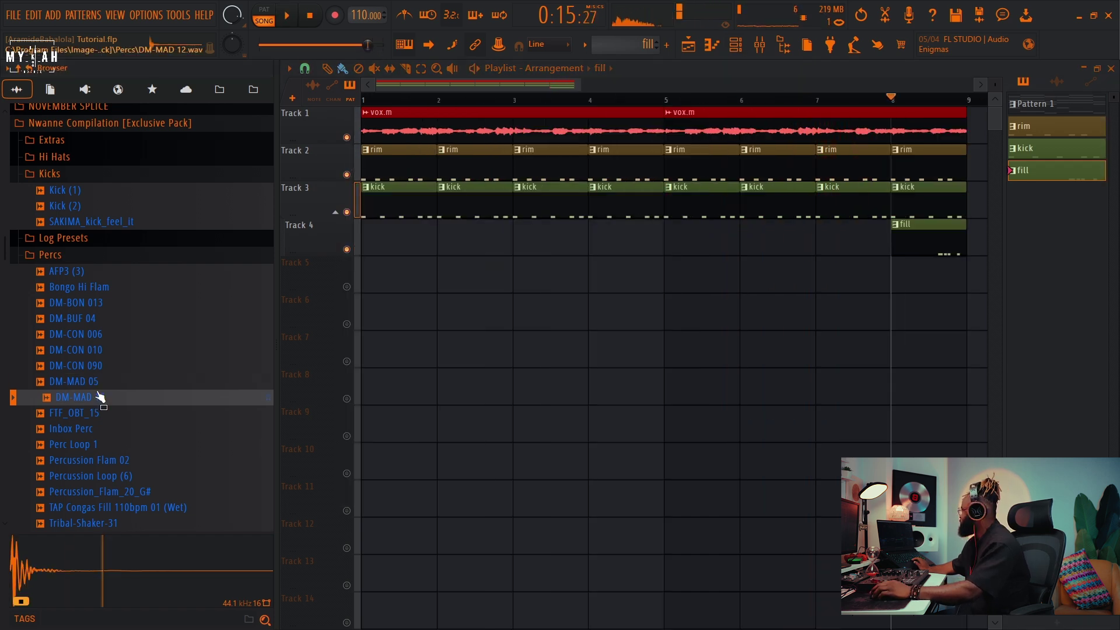
pyautogui.click(87, 413)
pyautogui.click(88, 444)
pyautogui.click(97, 463)
pyautogui.click(104, 477)
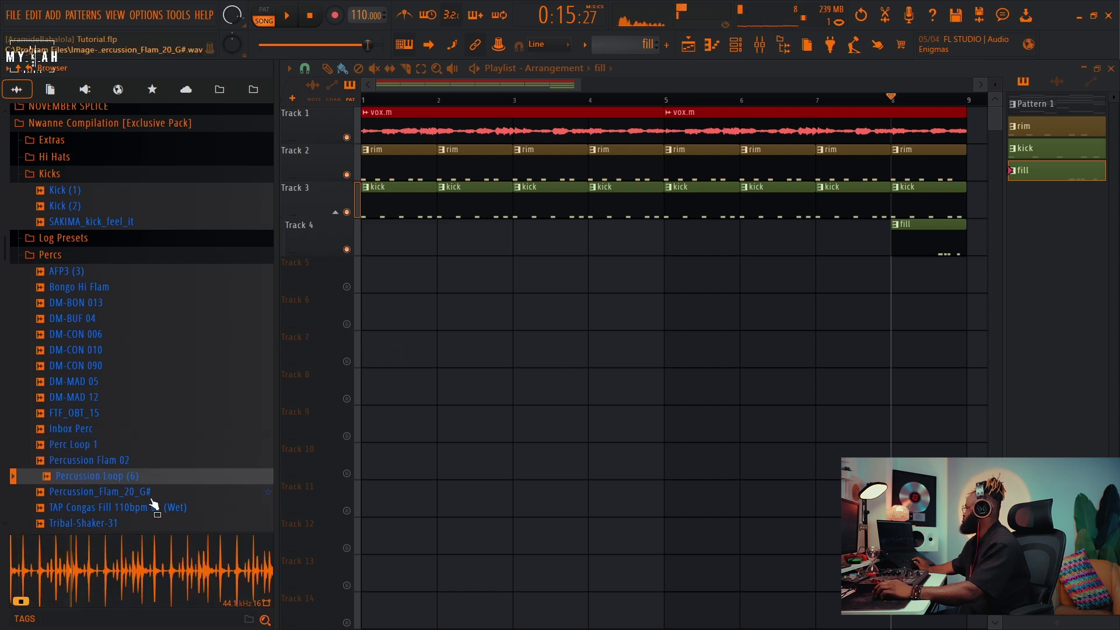
pyautogui.click(107, 494)
pyautogui.moveTo(107, 489); pyautogui.dragTo(380, 265)
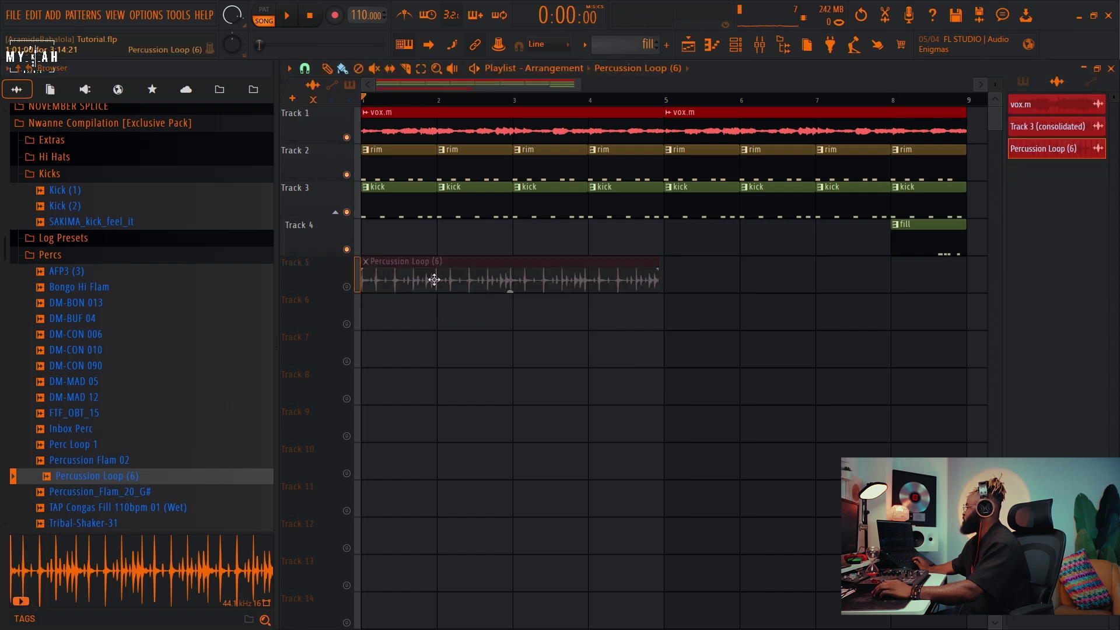
pyautogui.rightClick(399, 280)
# Step: Audition the last Percs samples and place TAP Congas Fill 110bpm 01 (Wet) at bar 8 of Track 5
pyautogui.click(90, 493)
pyautogui.click(95, 507)
pyautogui.scroll(-6, 117, 454)
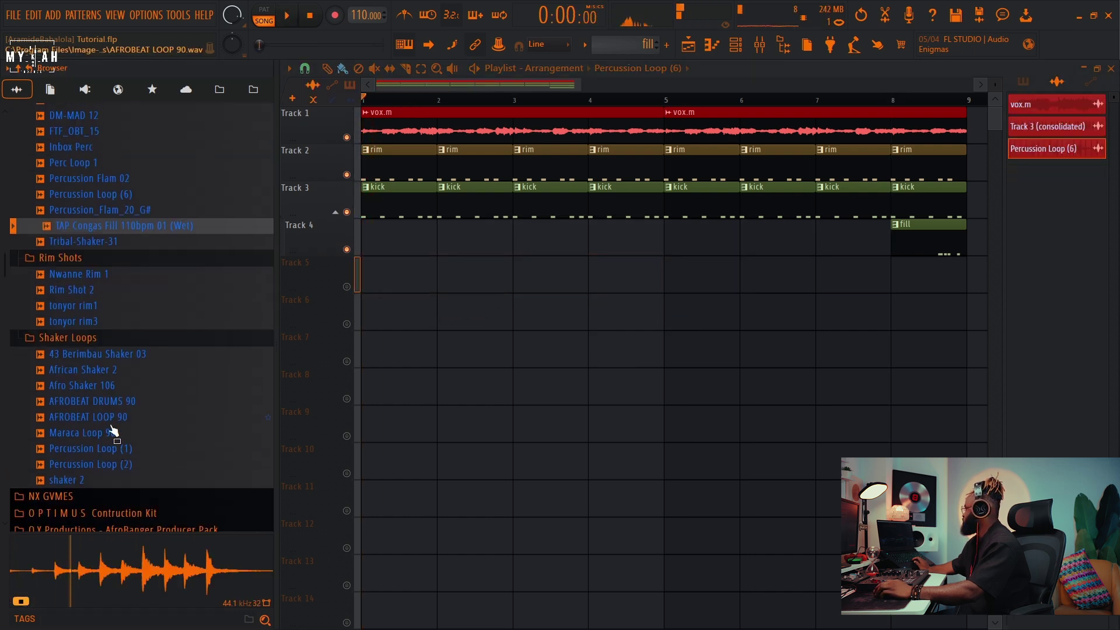
pyautogui.click(87, 240)
pyautogui.moveTo(100, 224); pyautogui.dragTo(905, 274)
# Step: Unmute Track 5 and play the arrangement from bar 8 to check the congas fill
pyautogui.press('space')
pyautogui.moveTo(543, 89); pyautogui.dragTo(626, 90)
pyautogui.scroll(5, 723, 104)
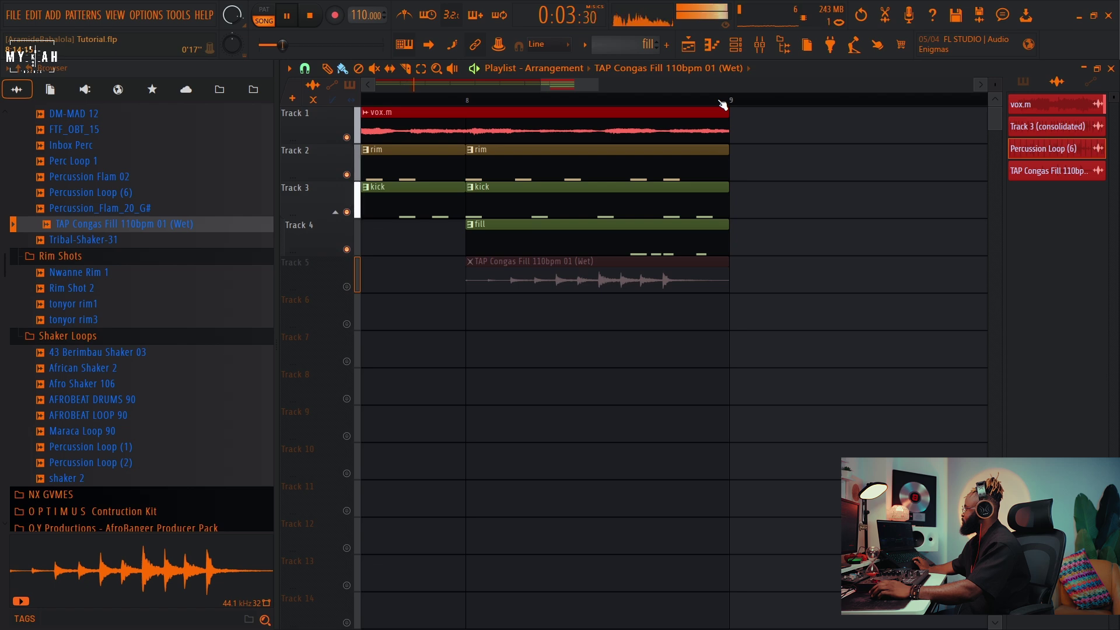
pyautogui.click(472, 108)
pyautogui.click(348, 287)
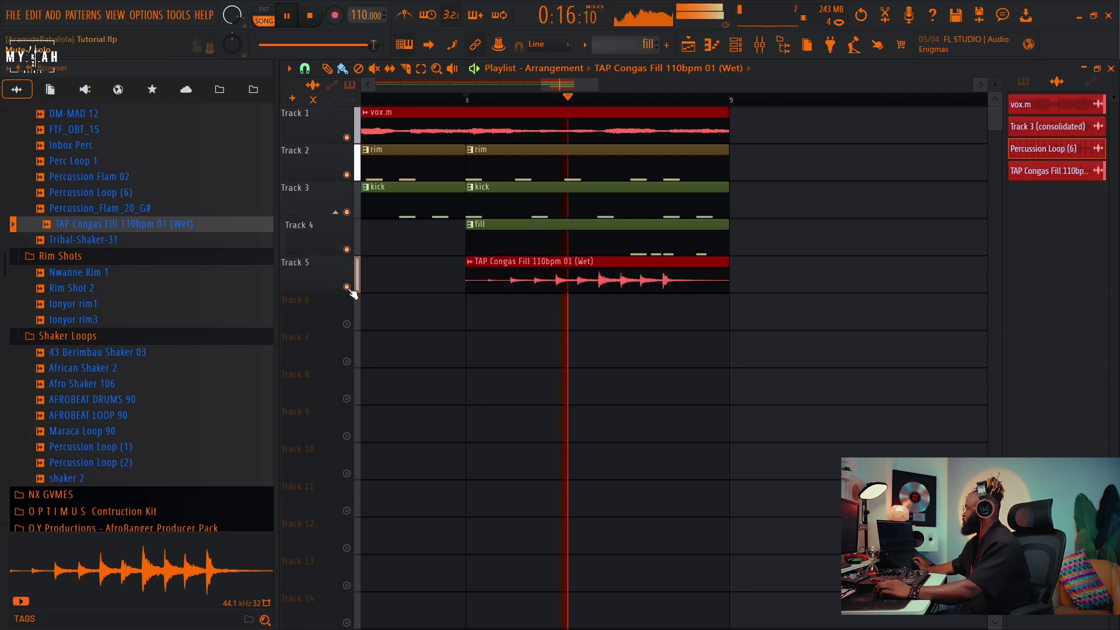
pyautogui.press('space')
# Step: Replace Edison in the first effect slot of the Master mixer track with Fruity Soft Clipper
pyautogui.press('F9')
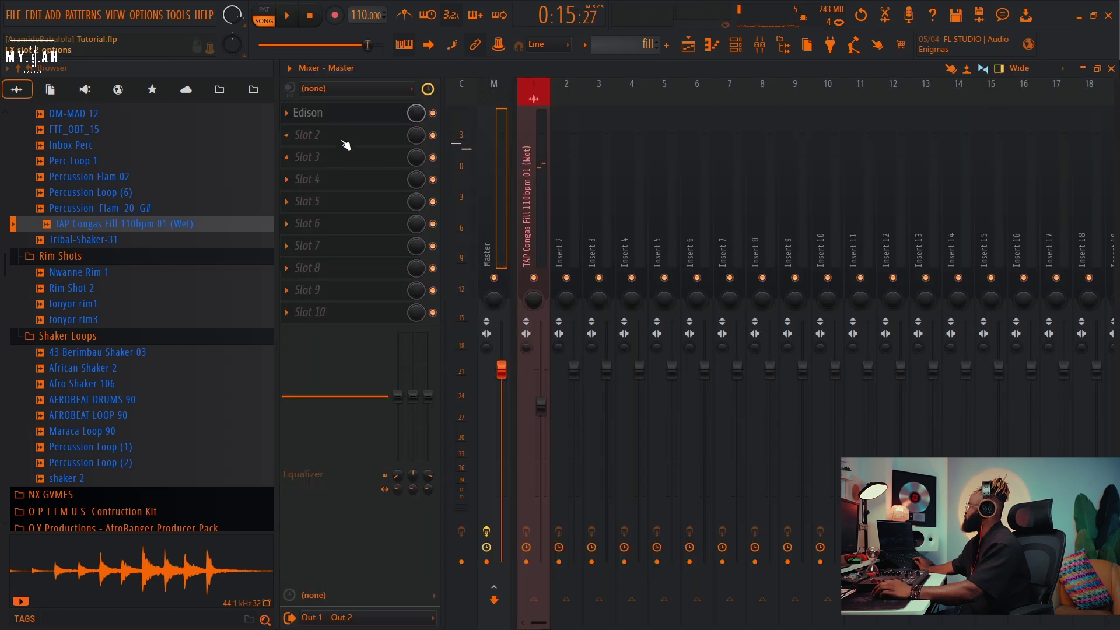
pyautogui.click(290, 115)
pyautogui.moveTo(339, 130)
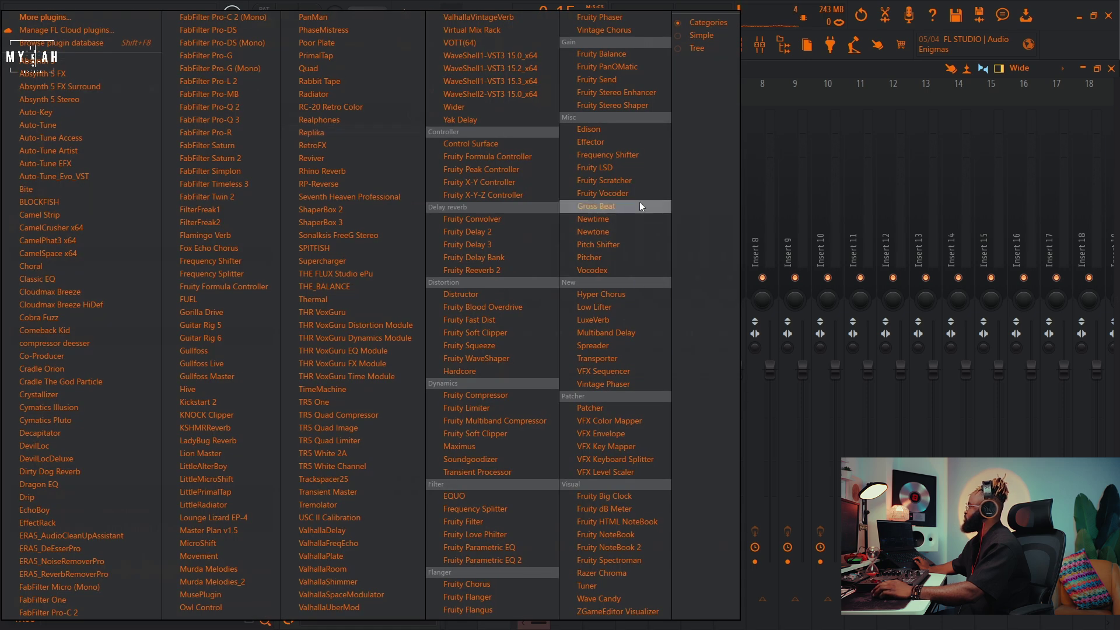
pyautogui.click(525, 433)
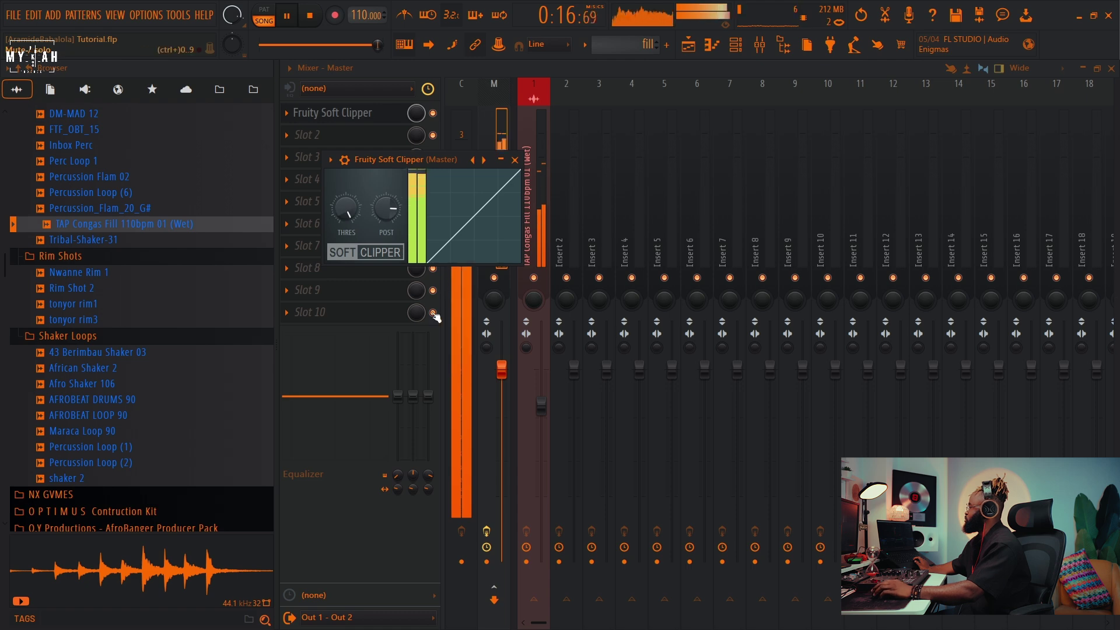
# Step: Place the AFROBEAT DRUMS 90 loop at bar 1 of Track 6 over two bars and lower its clip gain to -12.2 dB
pyautogui.click(689, 45)
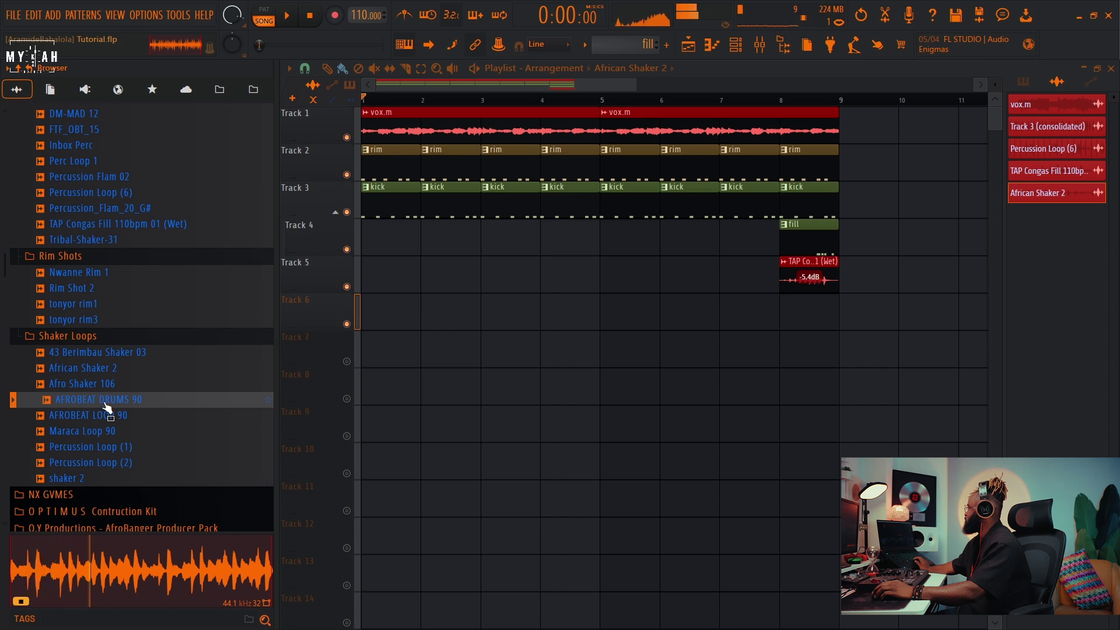
pyautogui.click(115, 417)
pyautogui.moveTo(117, 399); pyautogui.dragTo(370, 317)
pyautogui.doubleClick(389, 318)
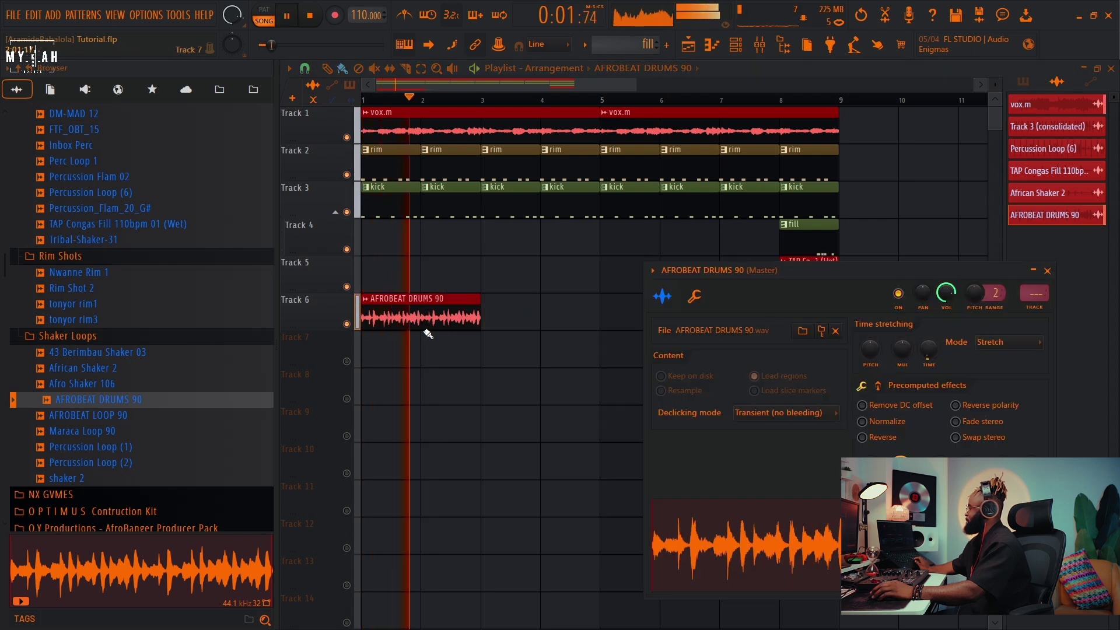
pyautogui.moveTo(421, 328); pyautogui.dragTo(422, 331)
pyautogui.press('space')
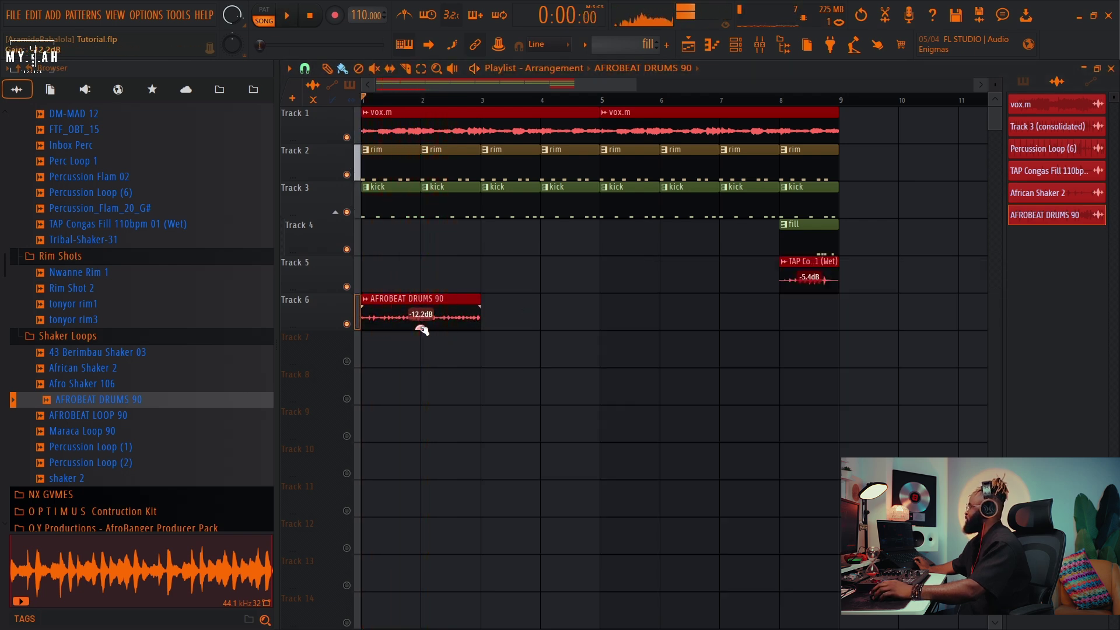
# Step: Insert a new track above the fill track and repeat the AFROBEAT DRUMS 90 clip along it through bar 8
pyautogui.rightClick(331, 321)
pyautogui.rightClick(329, 220)
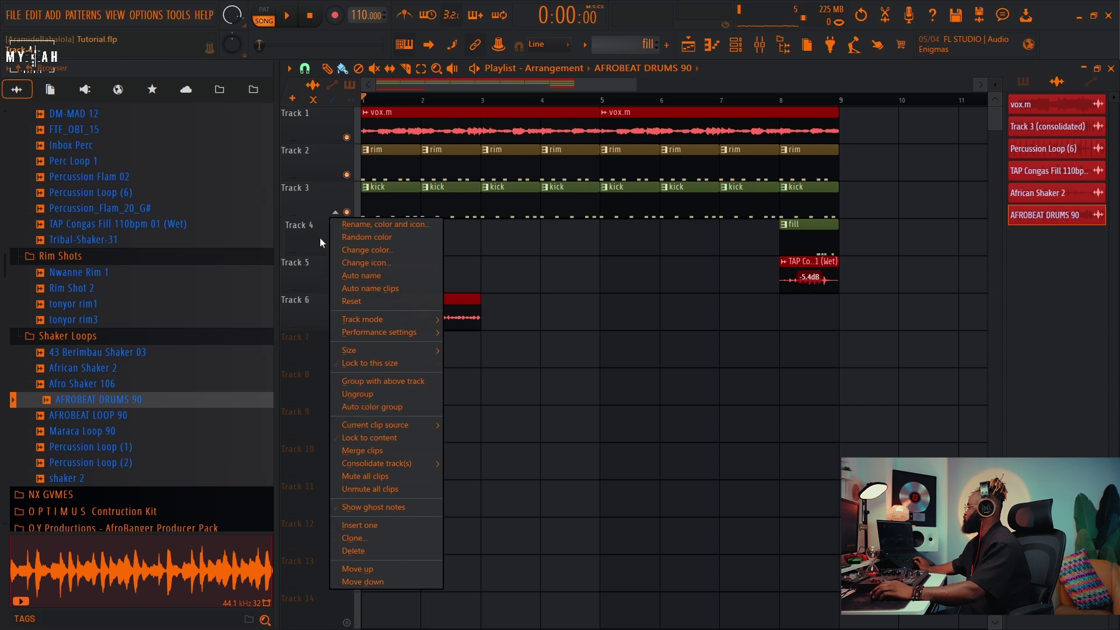
pyautogui.click(359, 524)
pyautogui.moveTo(447, 338)
pyautogui.mouseDown()
pyautogui.moveTo(446, 228)
pyautogui.moveTo(493, 243)
pyautogui.moveTo(733, 246)
pyautogui.mouseUp()
# Step: Assign the AFROBEAT DRUMS 90 channel to a free mixer track
pyautogui.press('space')
pyautogui.doubleClick(776, 238)
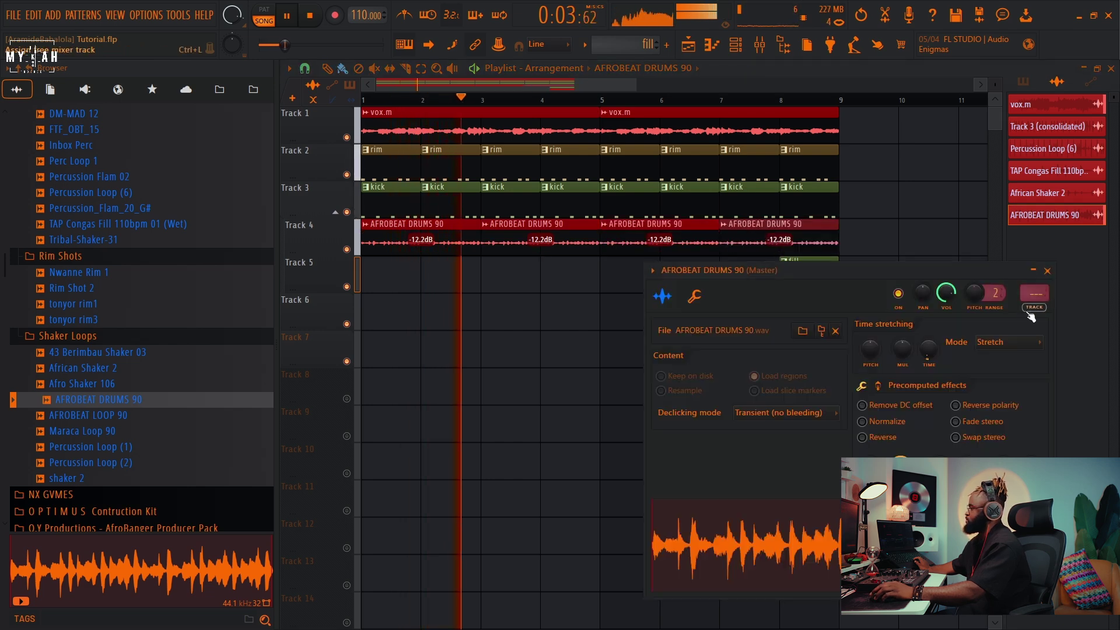
pyautogui.hotkey('ctrl', 'l')
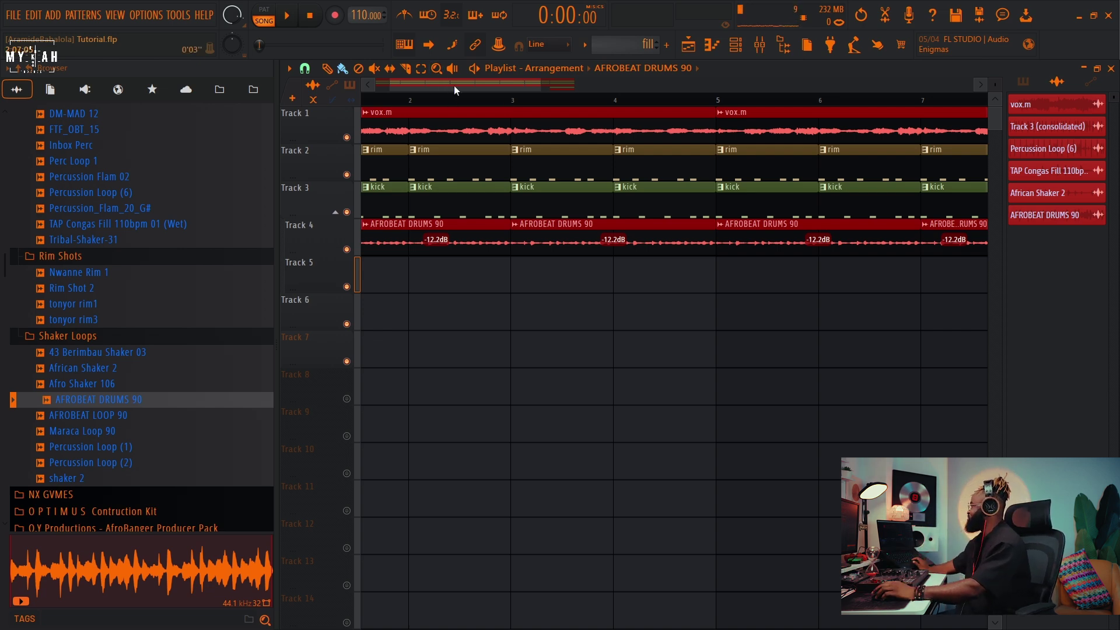
# Step: Play the arrangement from the beginning to check the groove, and audition Maraca Loop 90 from the Shaker Loops folder
pyautogui.moveTo(454, 85); pyautogui.dragTo(358, 96)
pyautogui.scroll(-5, 379, 100)
pyautogui.press('space')
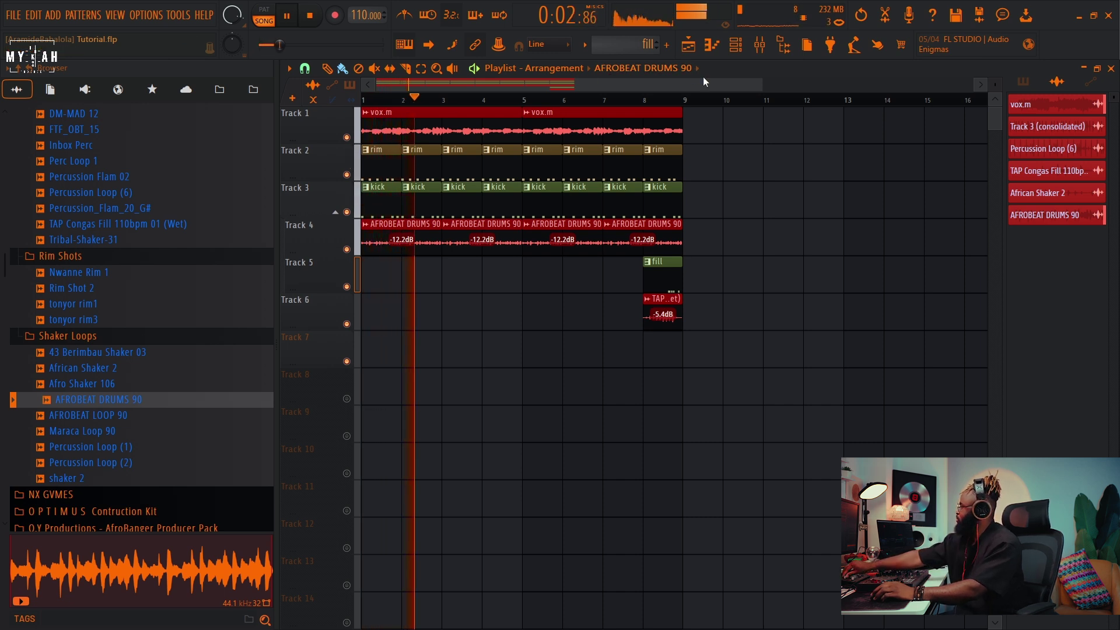
pyautogui.press('space')
pyautogui.click(104, 434)
pyautogui.press('space')
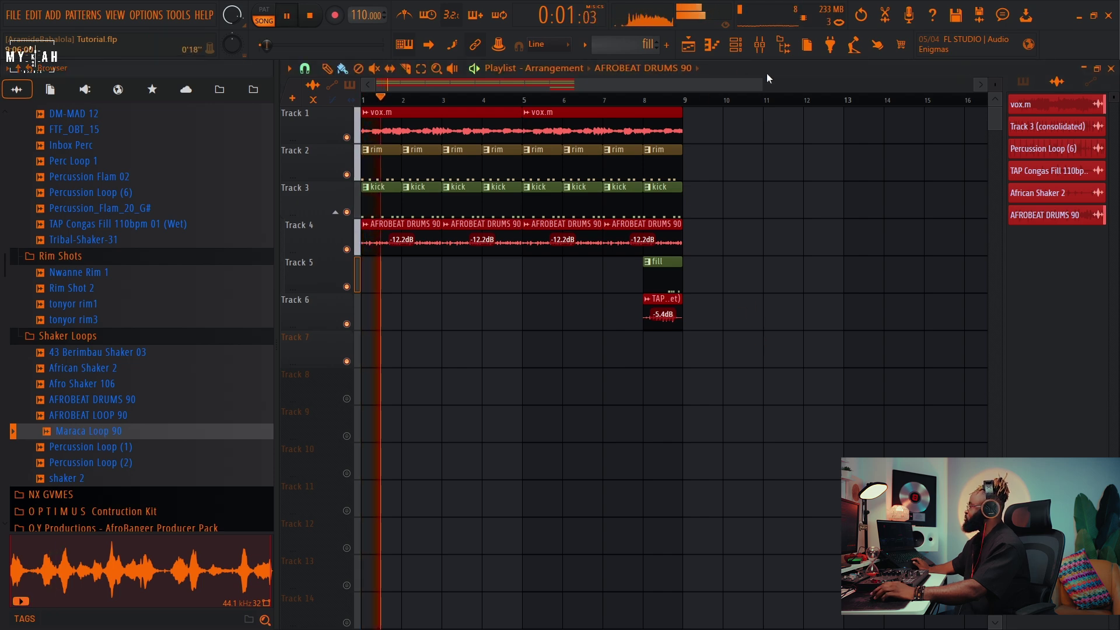
pyautogui.press('space')
pyautogui.moveTo(763, 85); pyautogui.dragTo(575, 86)
# Step: Audition the samples in the Extras folder and place Nwanne Drum Loop 1 at bar 1 of Track 7
pyautogui.scroll(6, 100, 303)
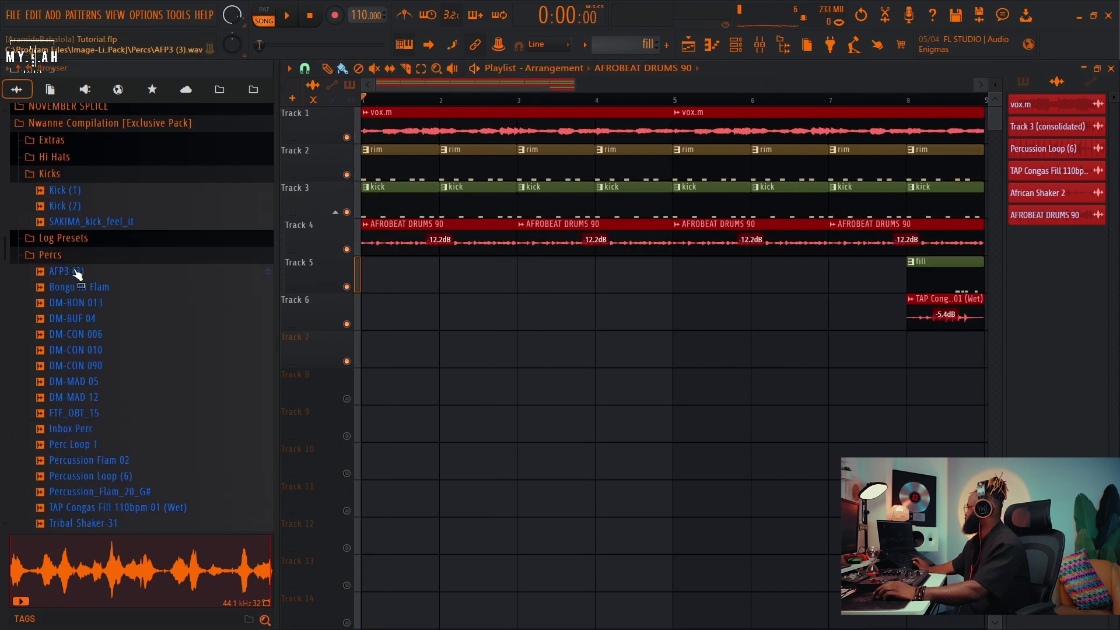
pyautogui.click(65, 143)
pyautogui.moveTo(70, 157); pyautogui.dragTo(71, 164)
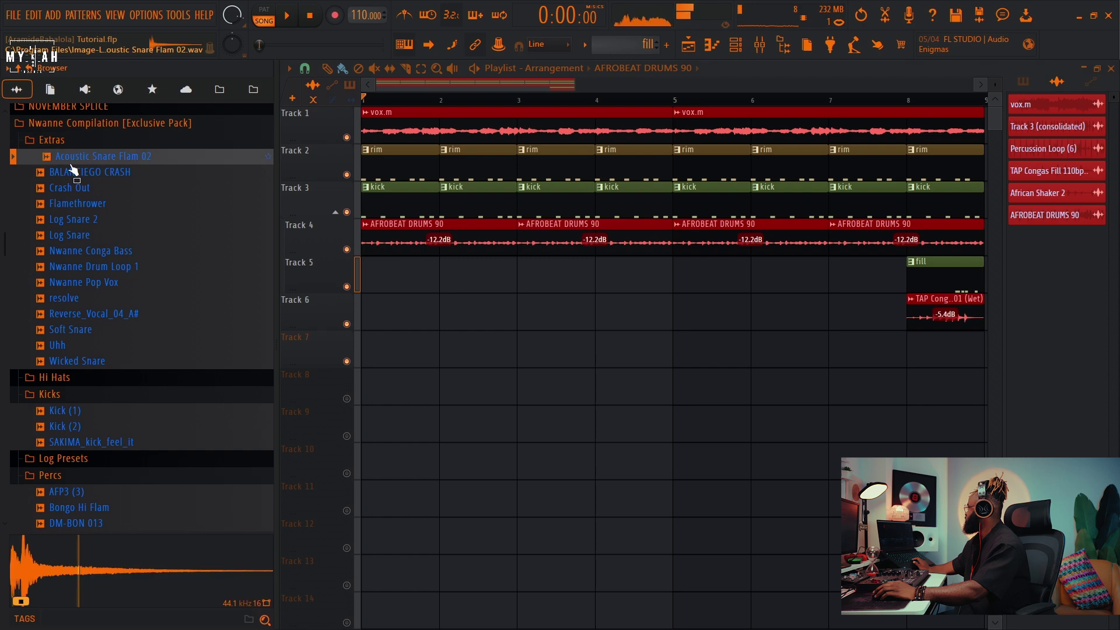
pyautogui.click(73, 174)
pyautogui.click(76, 188)
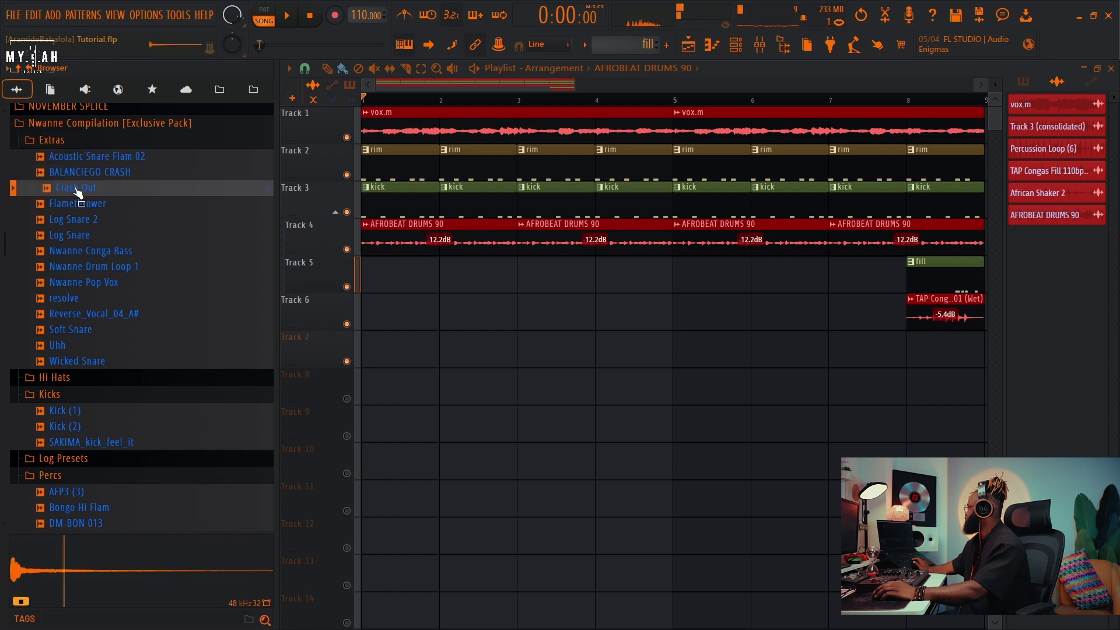
pyautogui.click(80, 207)
pyautogui.moveTo(79, 226); pyautogui.dragTo(375, 363)
pyautogui.press('space')
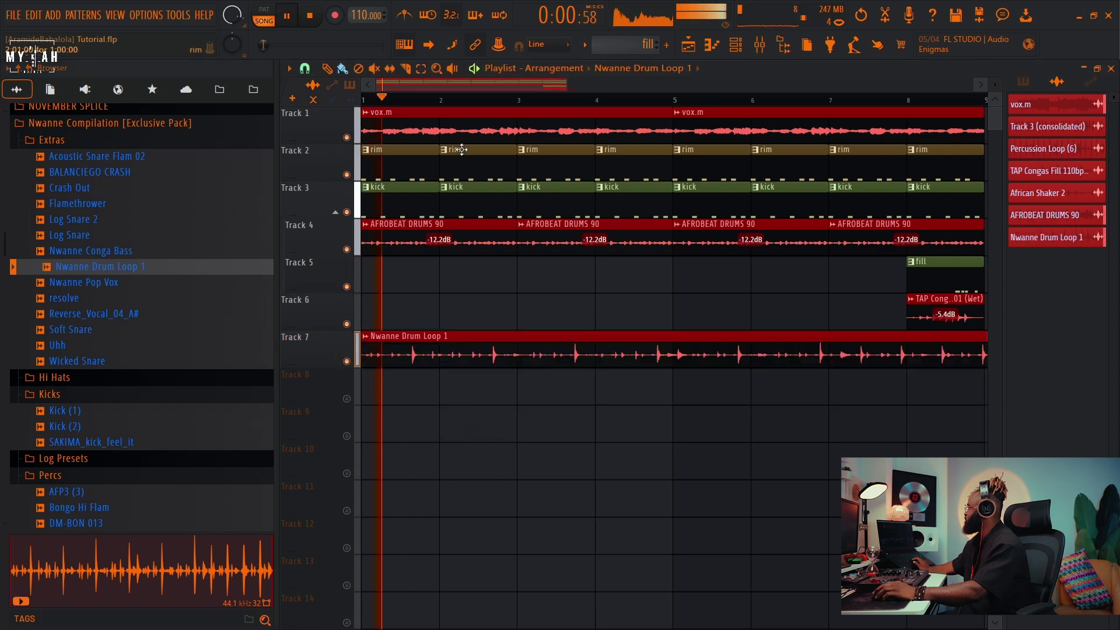
# Step: Time-stretch the Nwanne Drum Loop 1 clip so it spans exactly eight bars
pyautogui.scroll(-3, 472, 110)
pyautogui.press('space')
pyautogui.doubleClick(476, 338)
pyautogui.click(633, 194)
pyautogui.click(632, 234)
pyautogui.moveTo(558, 123); pyautogui.dragTo(424, 90)
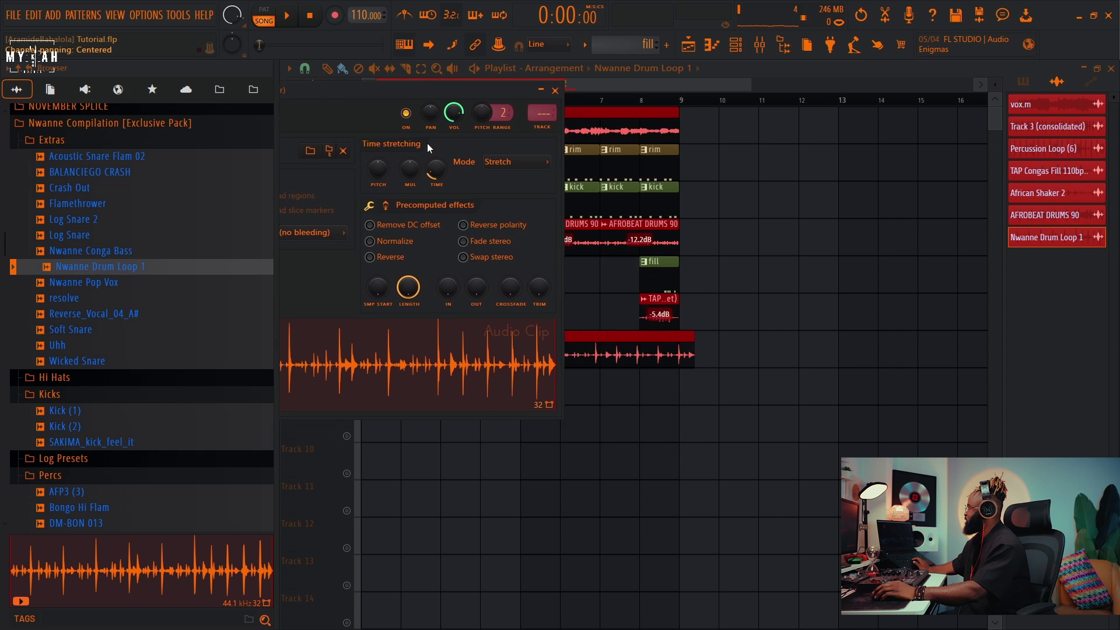
pyautogui.press('Escape')
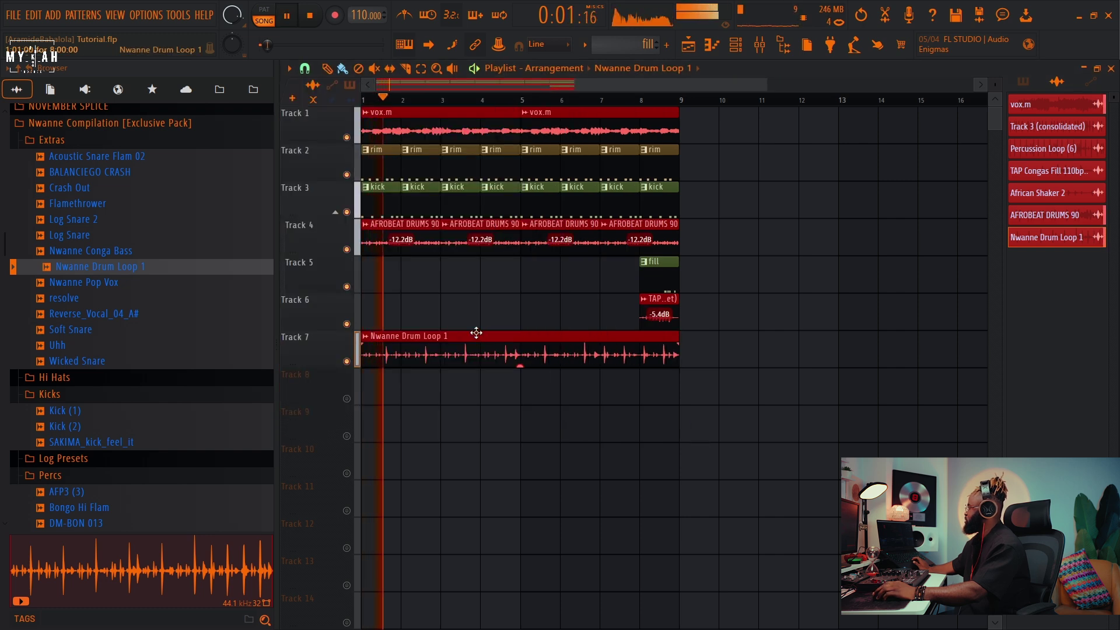
# Step: Lower the AFROBEAT DRUMS 90 channel volume to 59%
pyautogui.doubleClick(479, 245)
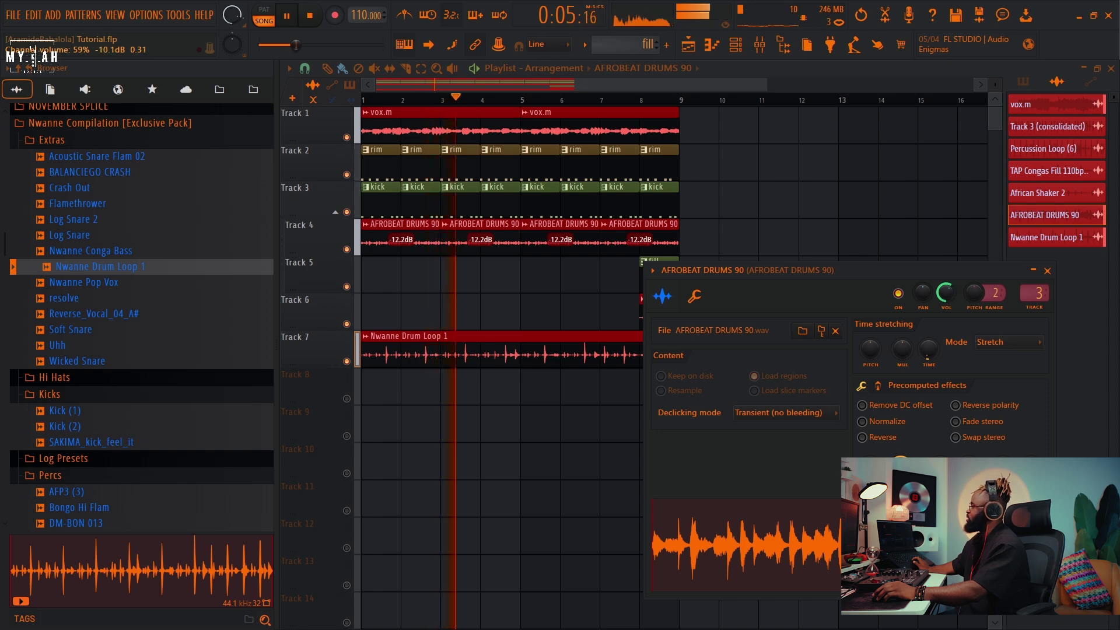
pyautogui.press('Escape')
# Step: Reduce the playlist track height and insert an empty track above the fill track as Track 5
pyautogui.moveTo(1003, 87); pyautogui.dragTo(1002, 97)
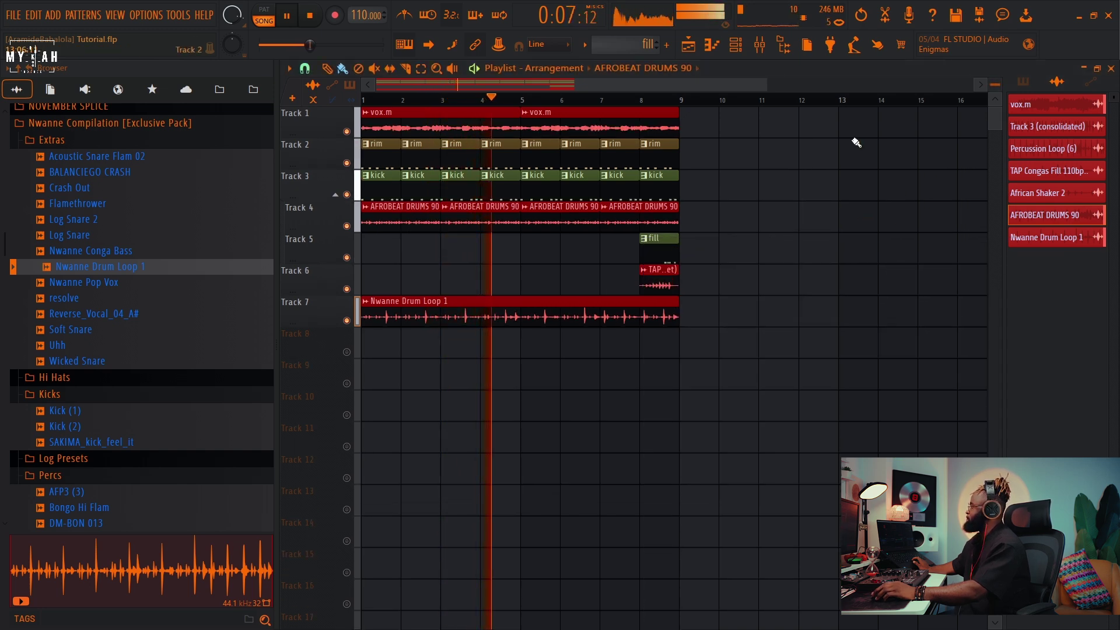
pyautogui.rightClick(324, 246)
pyautogui.click(374, 539)
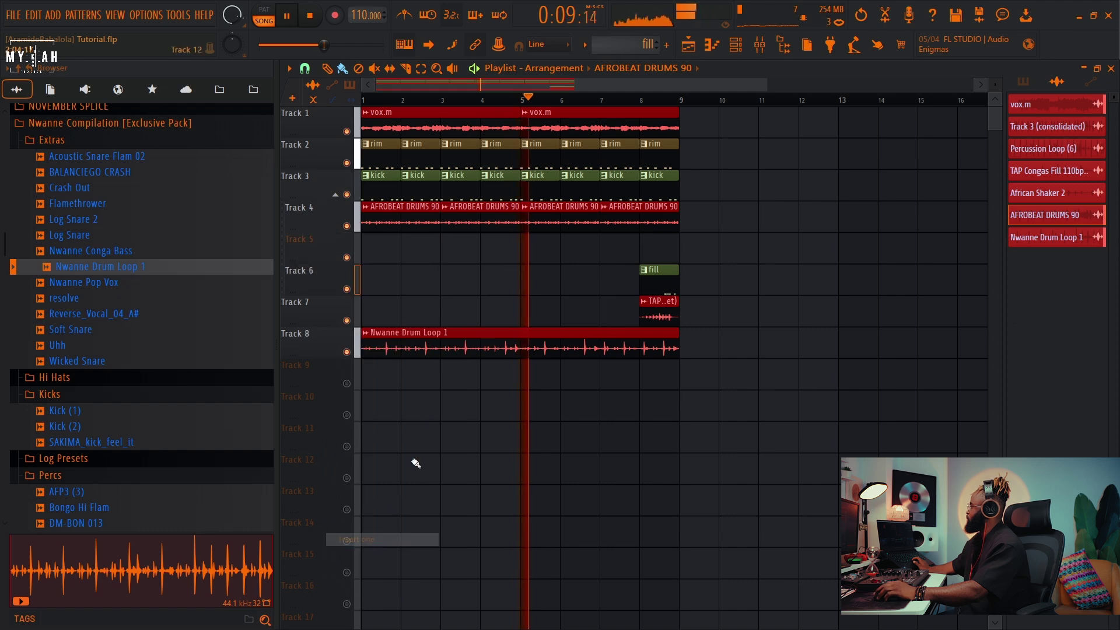
# Step: Move the Nwanne Drum Loop 1 clip up onto the empty Track 5
pyautogui.moveTo(458, 343); pyautogui.dragTo(449, 238)
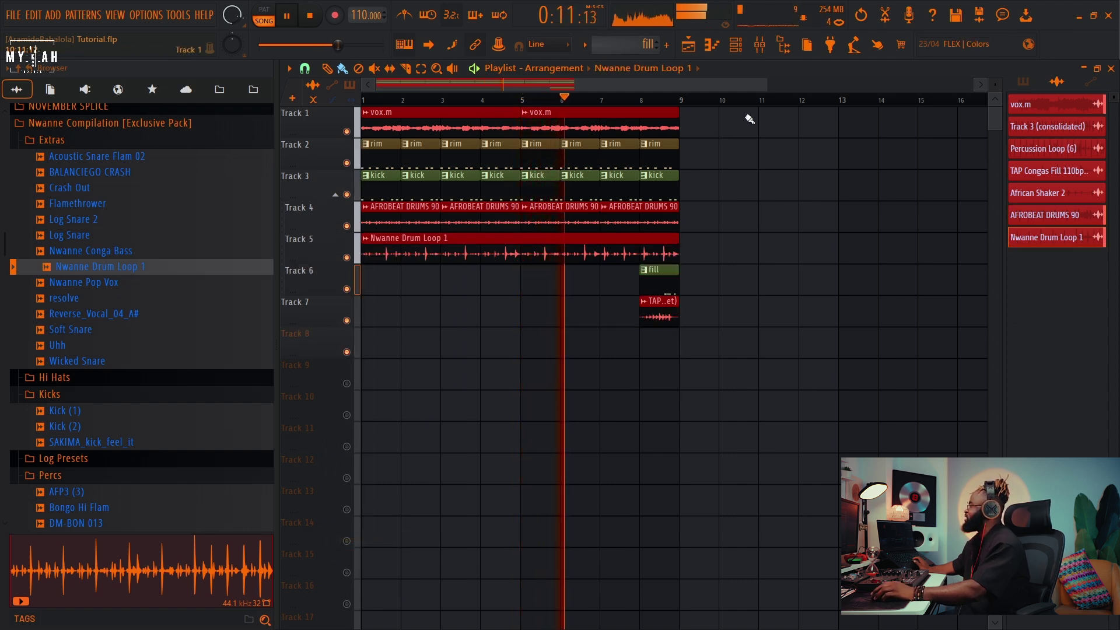
pyautogui.moveTo(764, 87); pyautogui.dragTo(640, 88)
pyautogui.press('space')
# Step: Audition Nwanne Pop Vox and resolve, placing the resolve sample at bar 8 of Track 8 and playing the arrangement
pyautogui.click(100, 282)
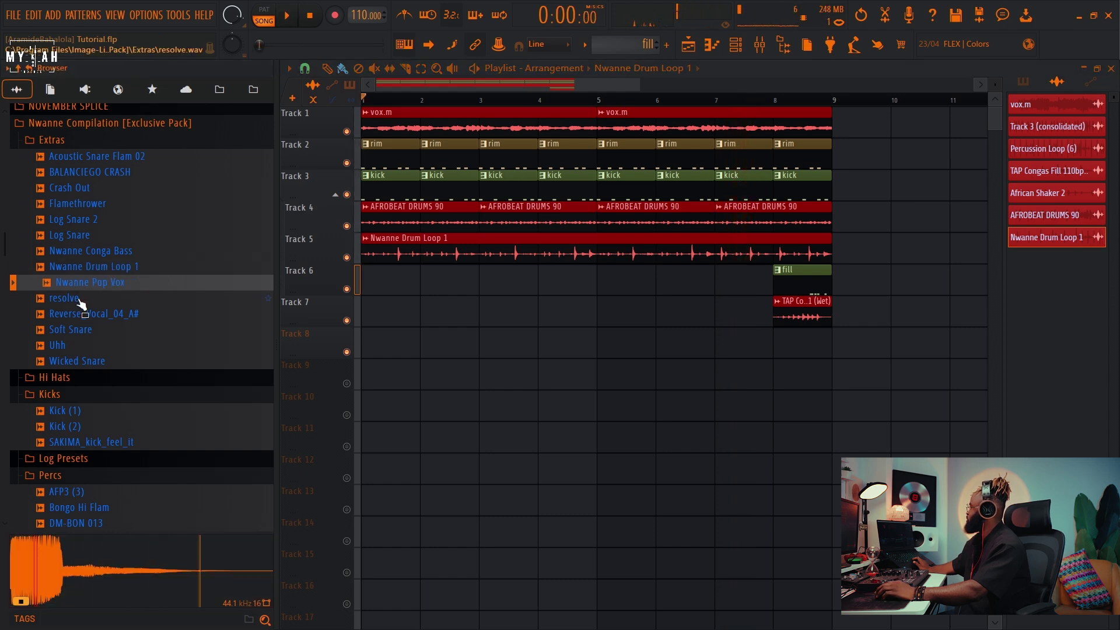
pyautogui.click(81, 298)
pyautogui.moveTo(82, 303); pyautogui.dragTo(776, 347)
pyautogui.press('space')
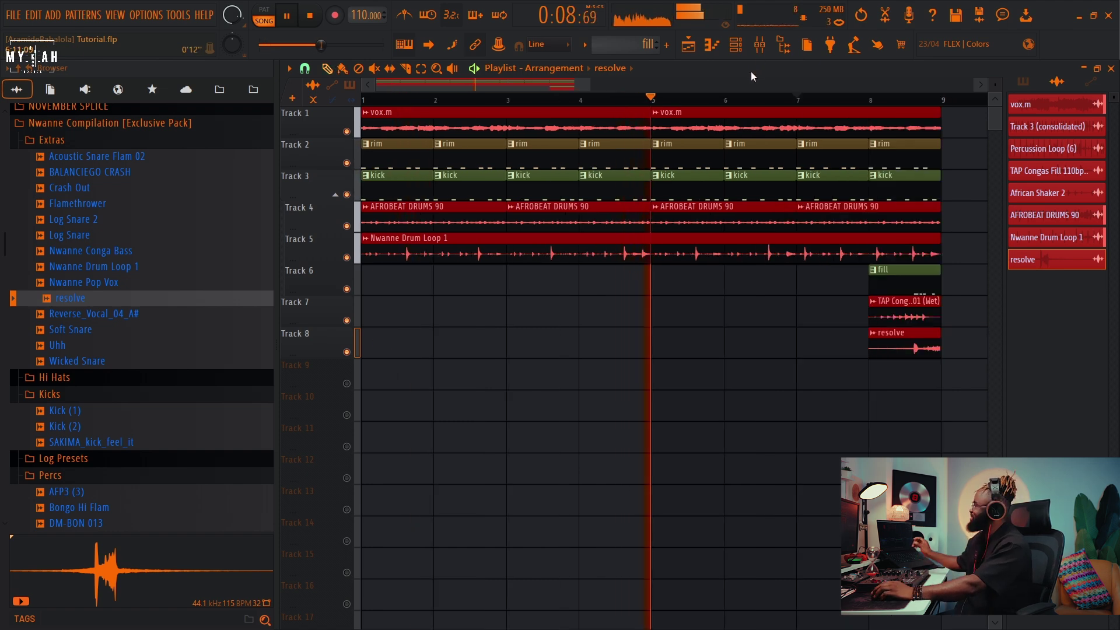
pyautogui.press('space')
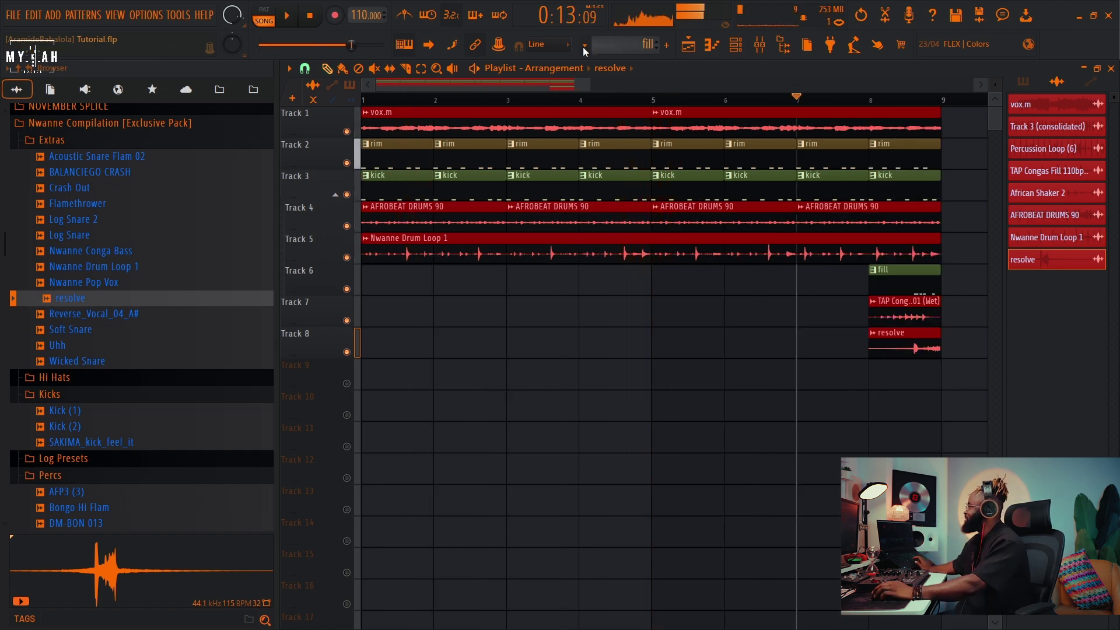
# Step: Create a new pattern named rim and give it an olive color
pyautogui.click(586, 46)
pyautogui.click(683, 65)
pyautogui.write('ri')
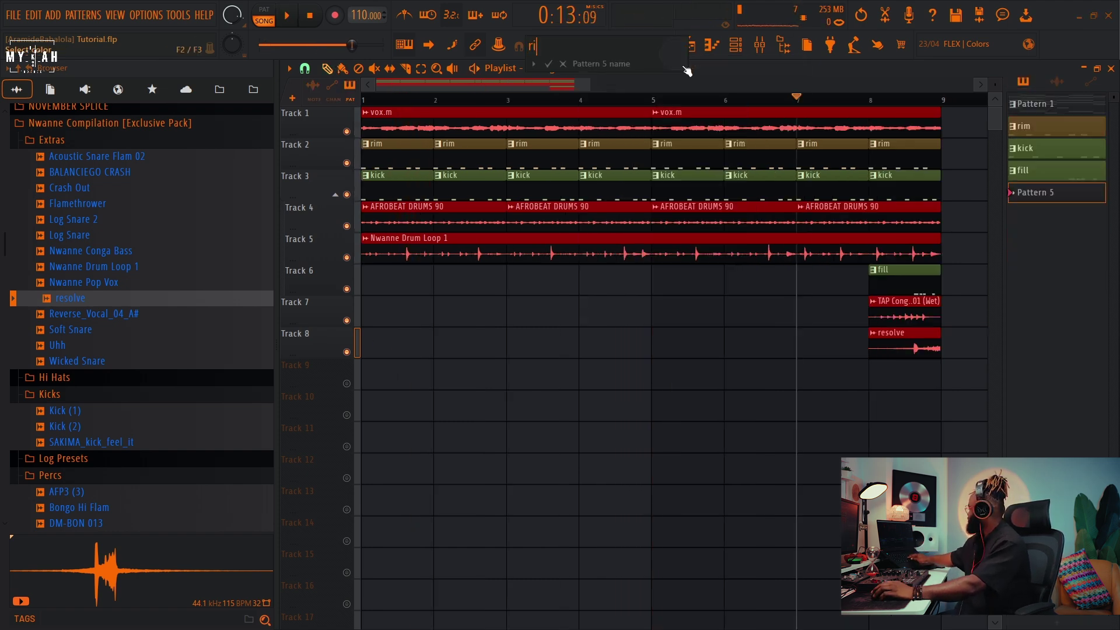
pyautogui.write('m')
pyautogui.click(678, 48)
pyautogui.click(750, 189)
pyautogui.press('Return')
pyautogui.press('Return')
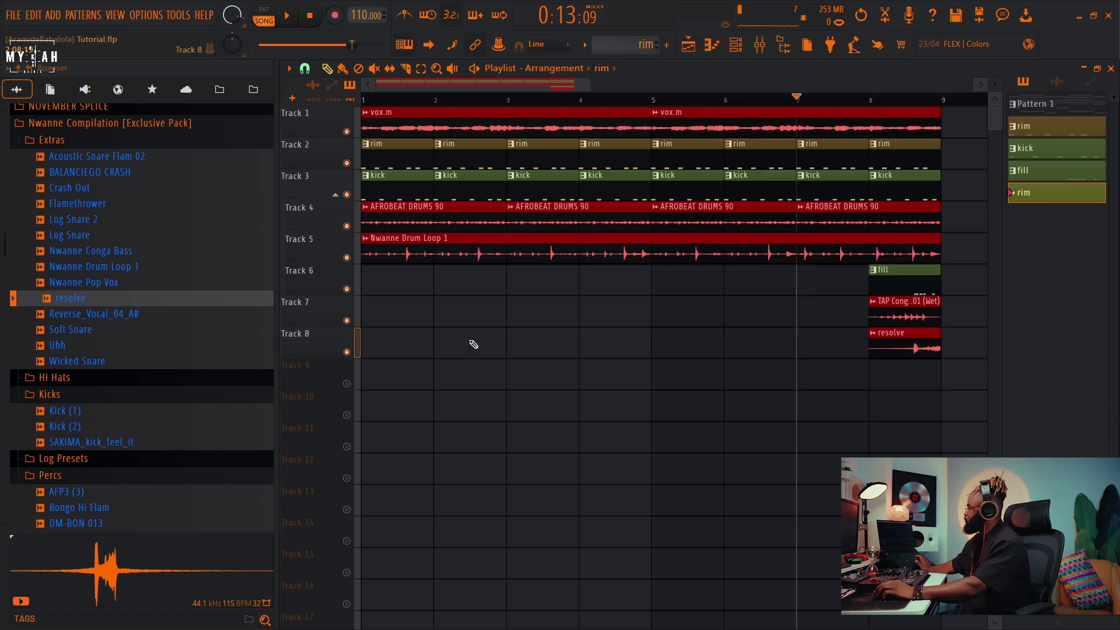
# Step: Insert an empty track above the fill track as Track 6 and place the new rim pattern at bar 1
pyautogui.press('space')
pyautogui.rightClick(324, 278)
pyautogui.click(349, 555)
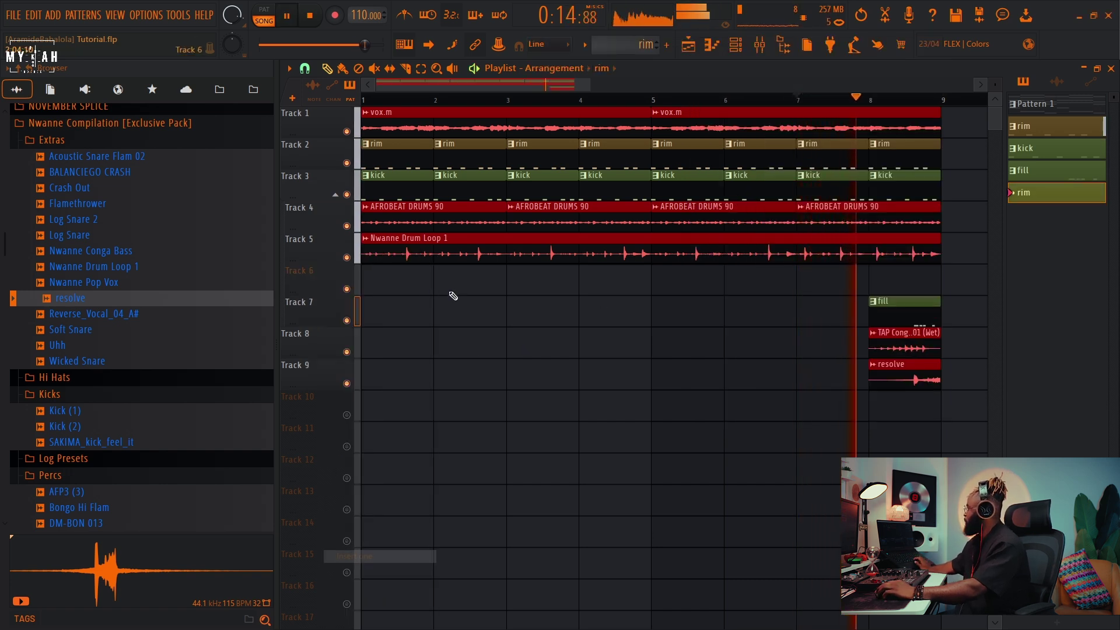
pyautogui.click(373, 281)
# Step: Show the Unsorted channels and open the ADA__10 #2 channel in the piano roll
pyautogui.click(736, 47)
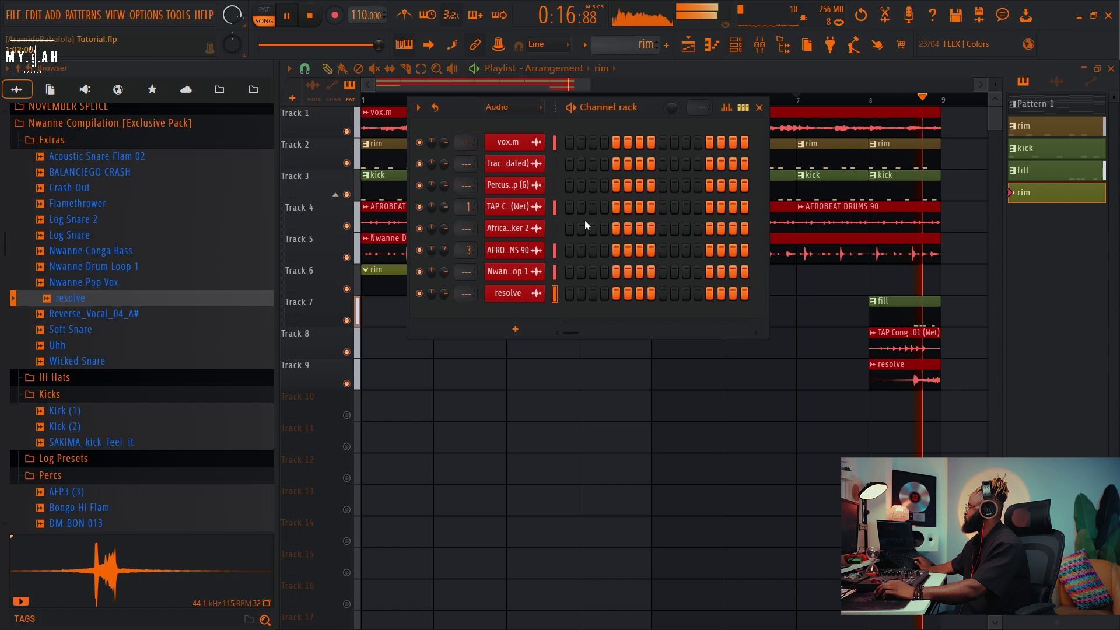
pyautogui.click(515, 114)
pyautogui.click(517, 156)
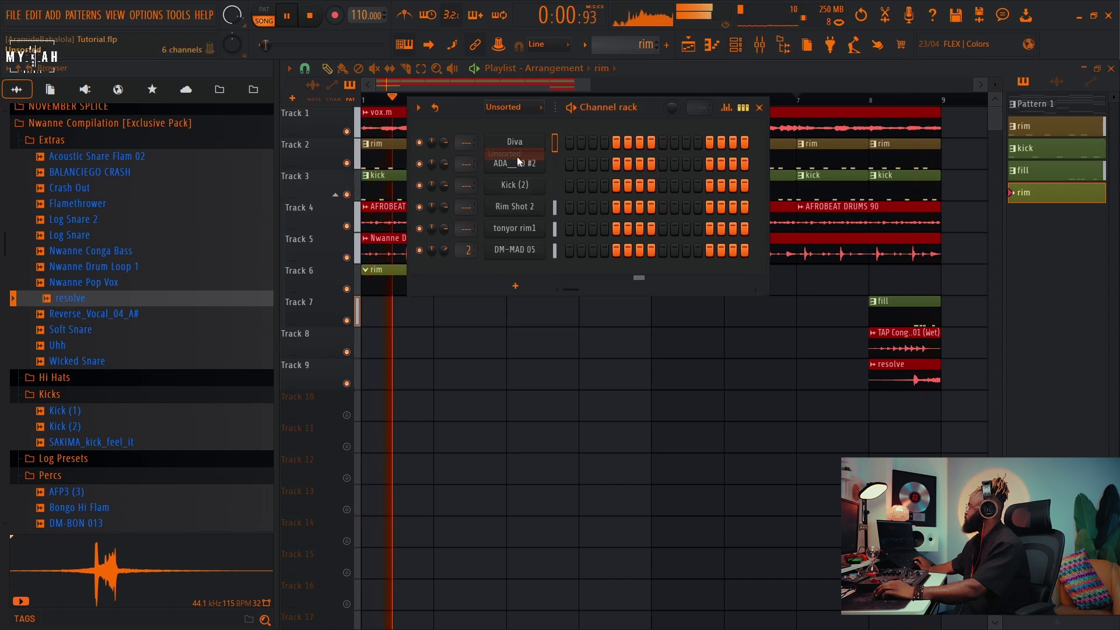
pyautogui.click(553, 164)
pyautogui.press('space')
pyautogui.rightClick(545, 159)
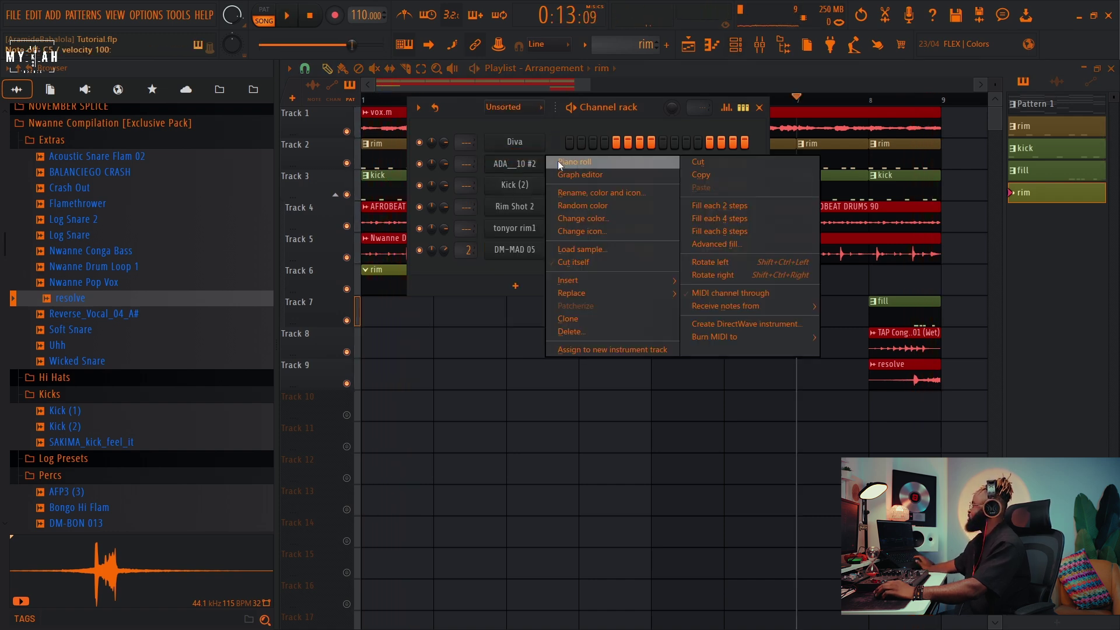
pyautogui.click(574, 162)
# Step: Draw two C5 notes for ADA__10 #2 in bar 1, at about steps 4 and 11
pyautogui.press('space')
pyautogui.press('space')
pyautogui.moveTo(428, 232); pyautogui.dragTo(422, 333)
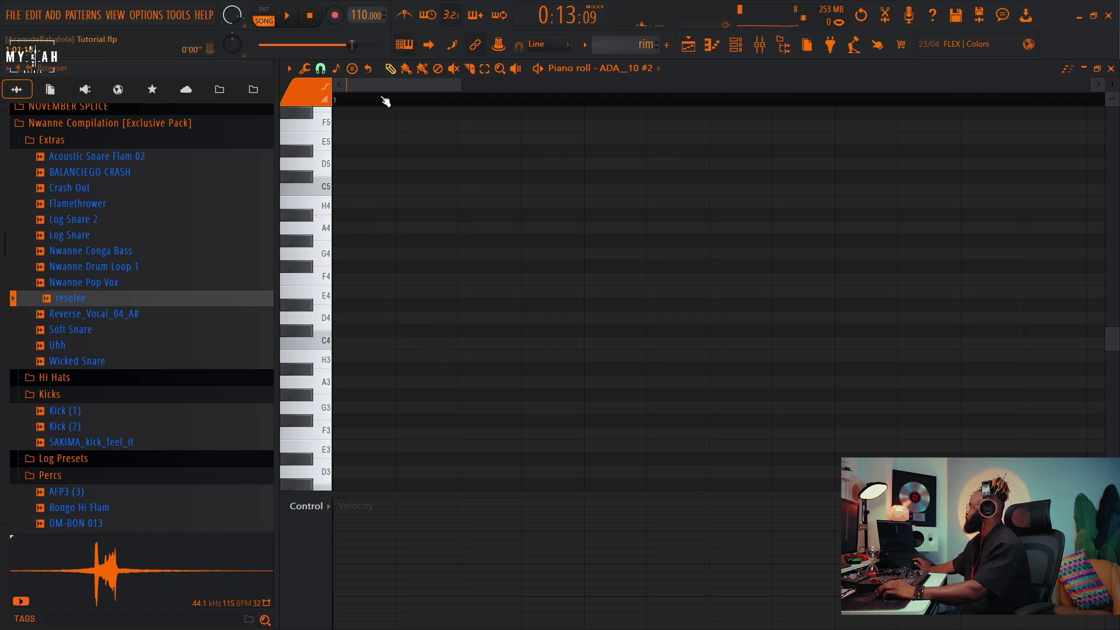
pyautogui.moveTo(468, 365); pyautogui.dragTo(553, 186)
pyautogui.press('space')
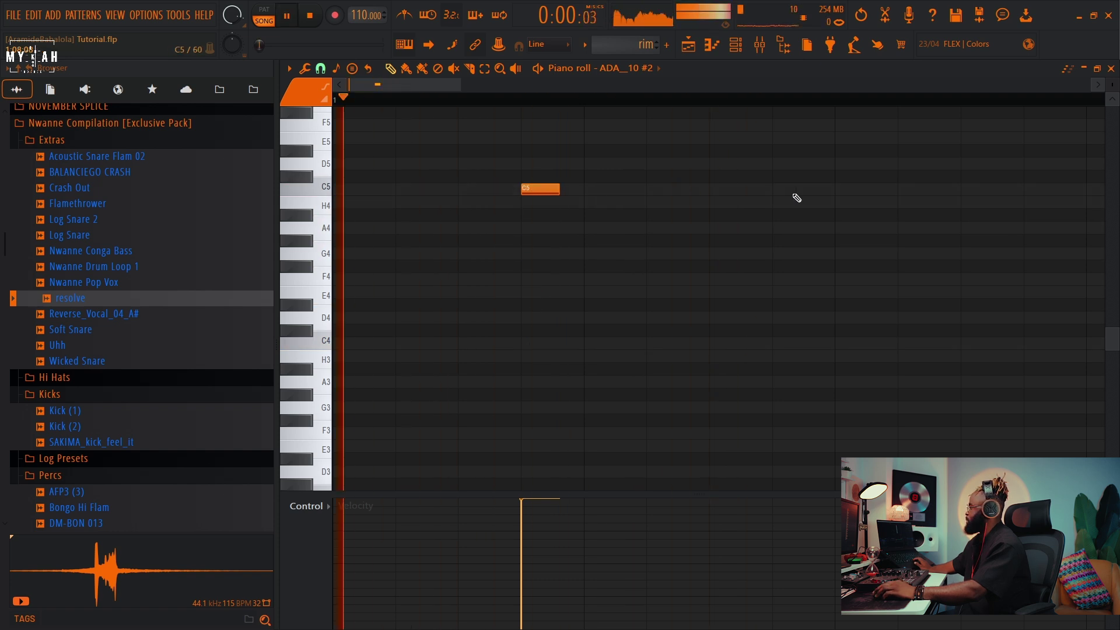
pyautogui.click(984, 188)
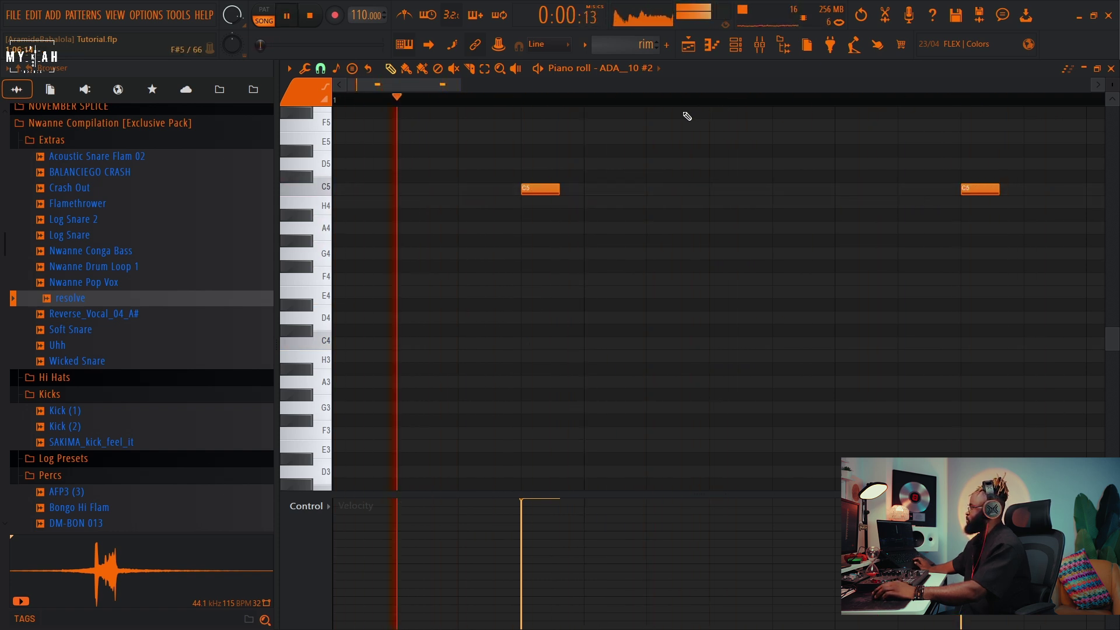
pyautogui.scroll(-5, 686, 111)
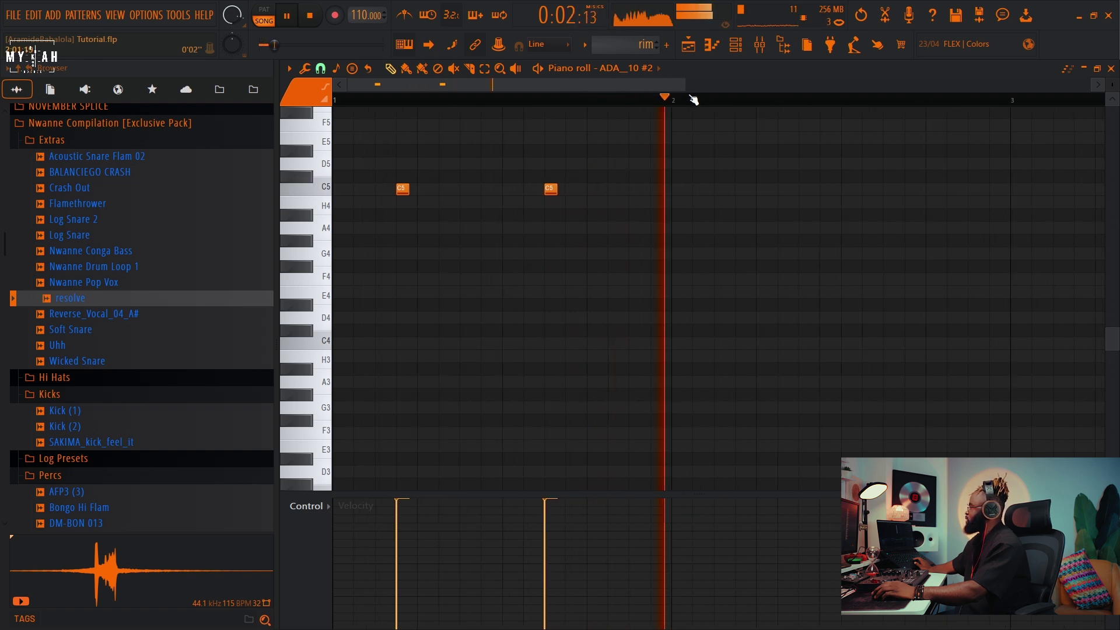
# Step: Repeat the new rim pattern along Track 6 through bar 8 of the playlist
pyautogui.click(688, 47)
pyautogui.press('space')
pyautogui.press('space')
pyautogui.click(444, 281)
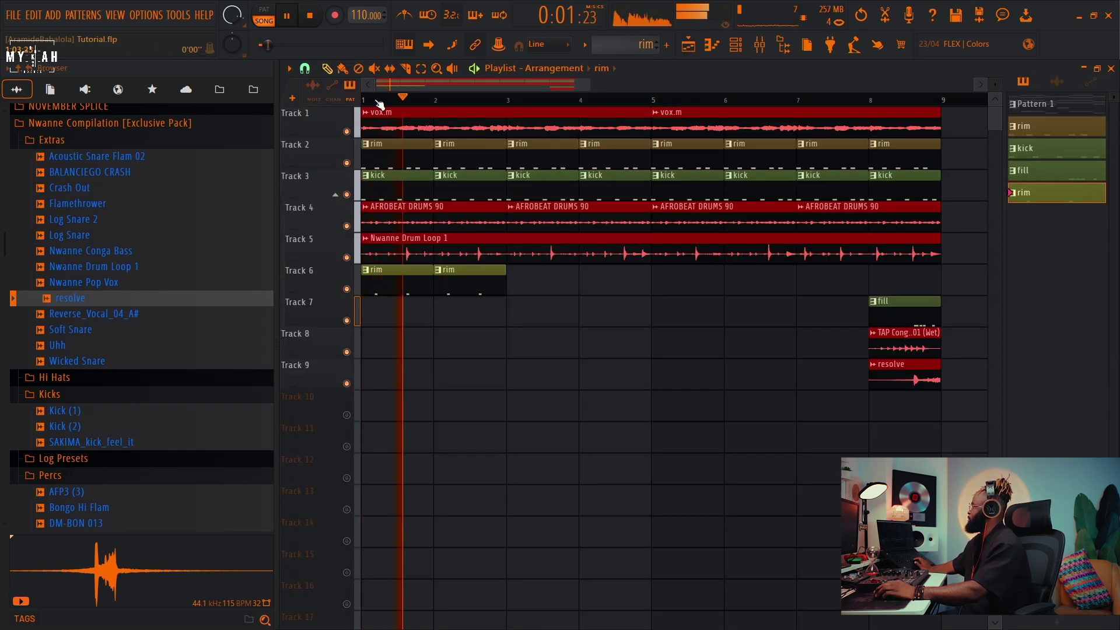
pyautogui.moveTo(523, 291); pyautogui.dragTo(862, 285)
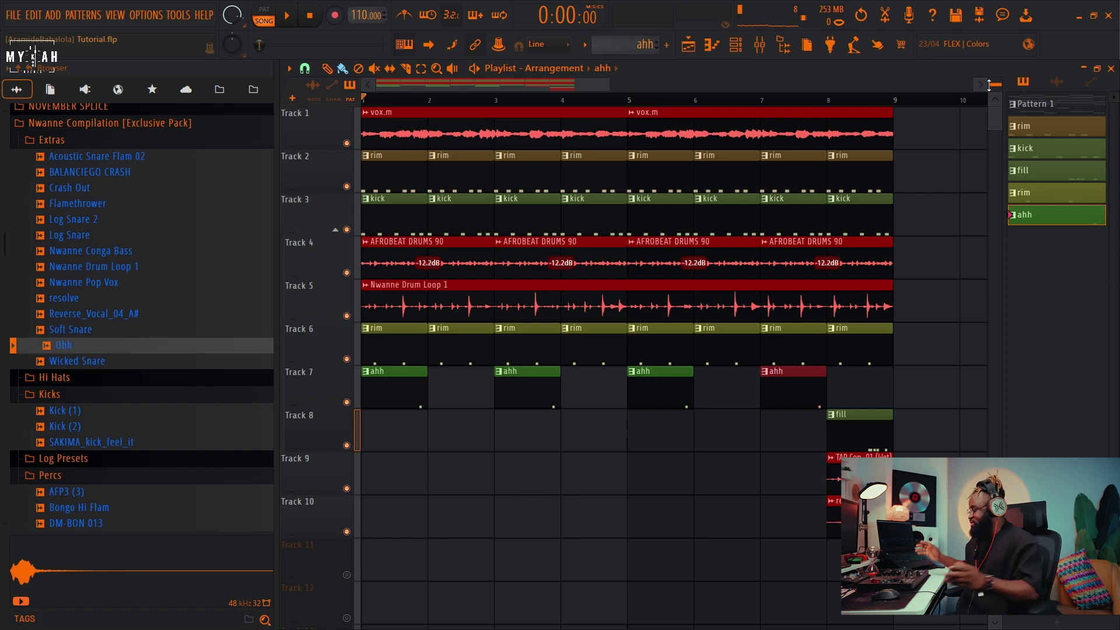
# Step: Find the CONGA 1 sample in the browser and place a new conga pattern for it at bar 1 of Track 11
pyautogui.scroll(-15, 140, 467)
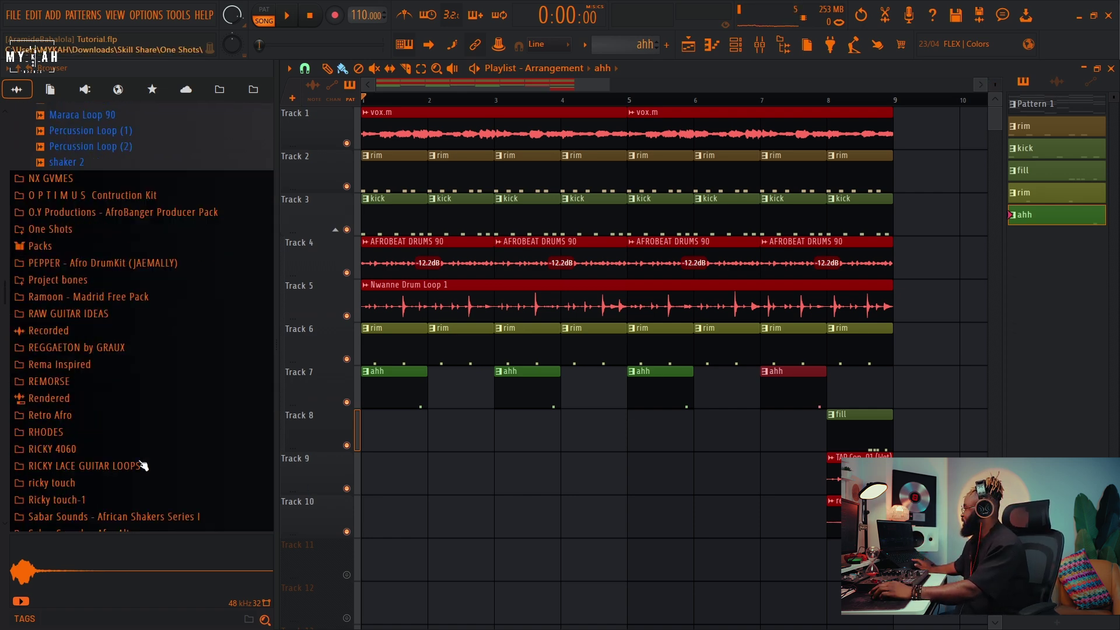
pyautogui.scroll(10, 143, 465)
pyautogui.scroll(3, 123, 458)
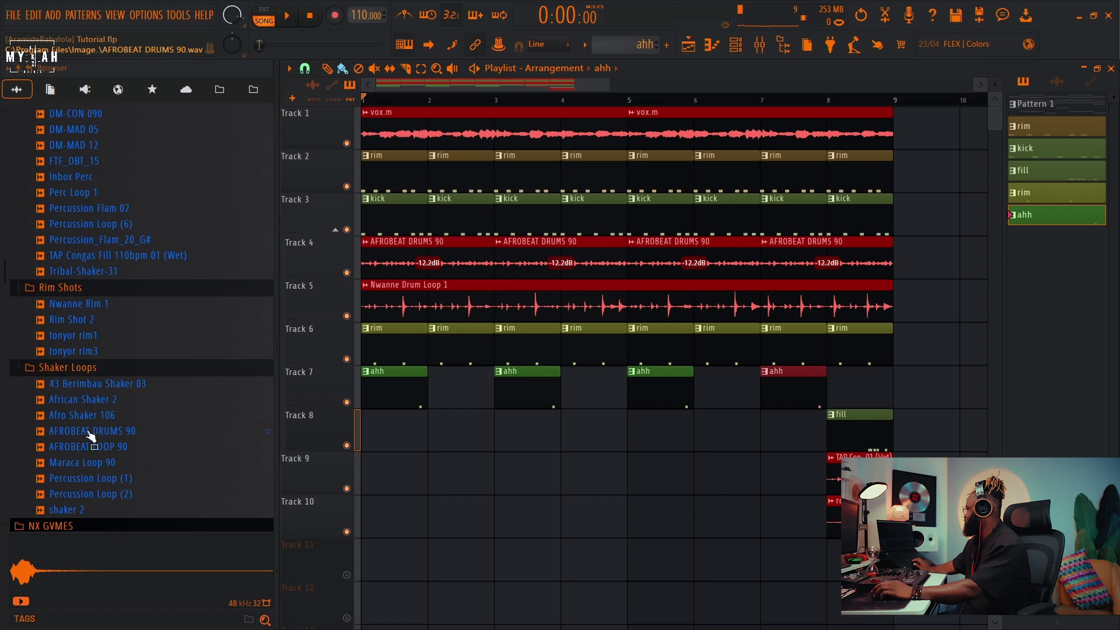
pyautogui.scroll(8, 90, 368)
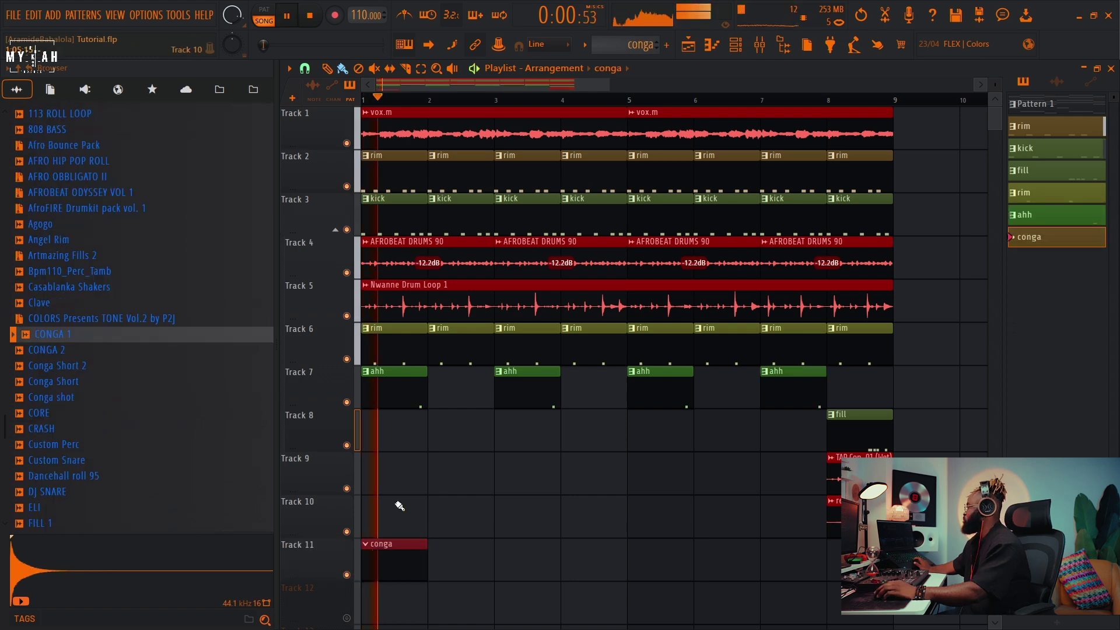
# Step: Draw D#4 and D#5 conga notes in bar 1 at reduced velocity and try a D#3 note on the downbeat
pyautogui.press('F7')
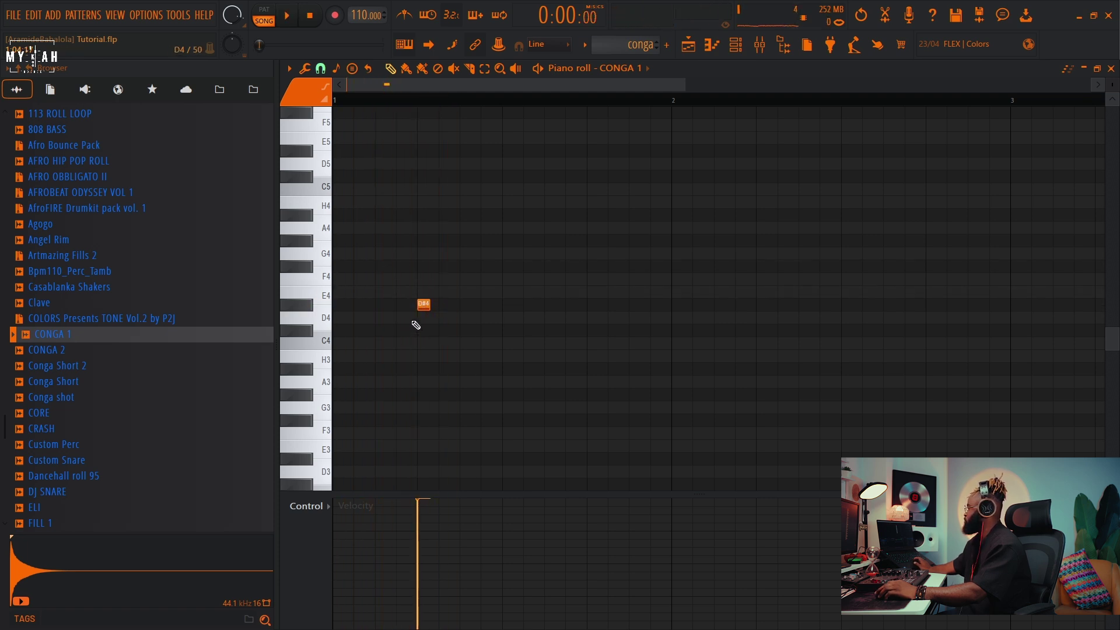
pyautogui.click(446, 544)
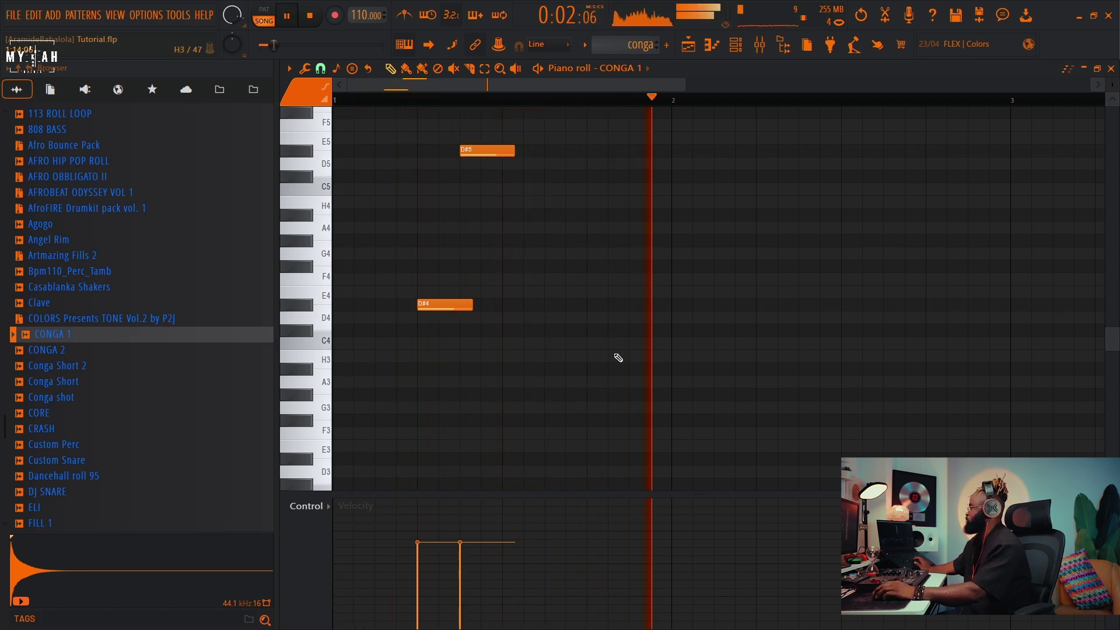
pyautogui.moveTo(378, 435); pyautogui.dragTo(312, 463)
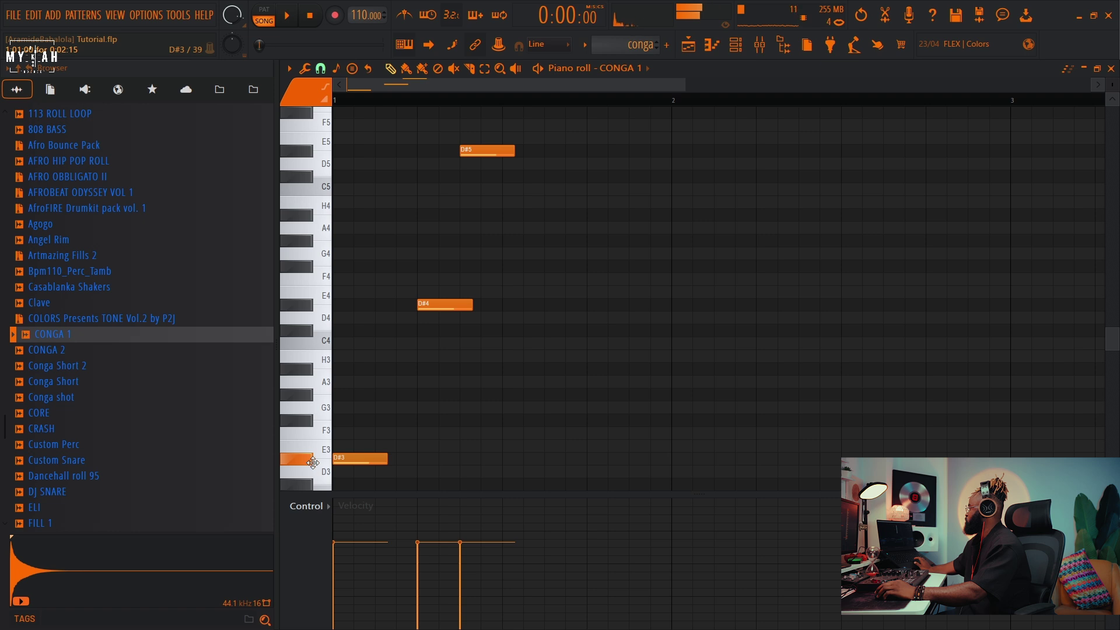
pyautogui.press('space')
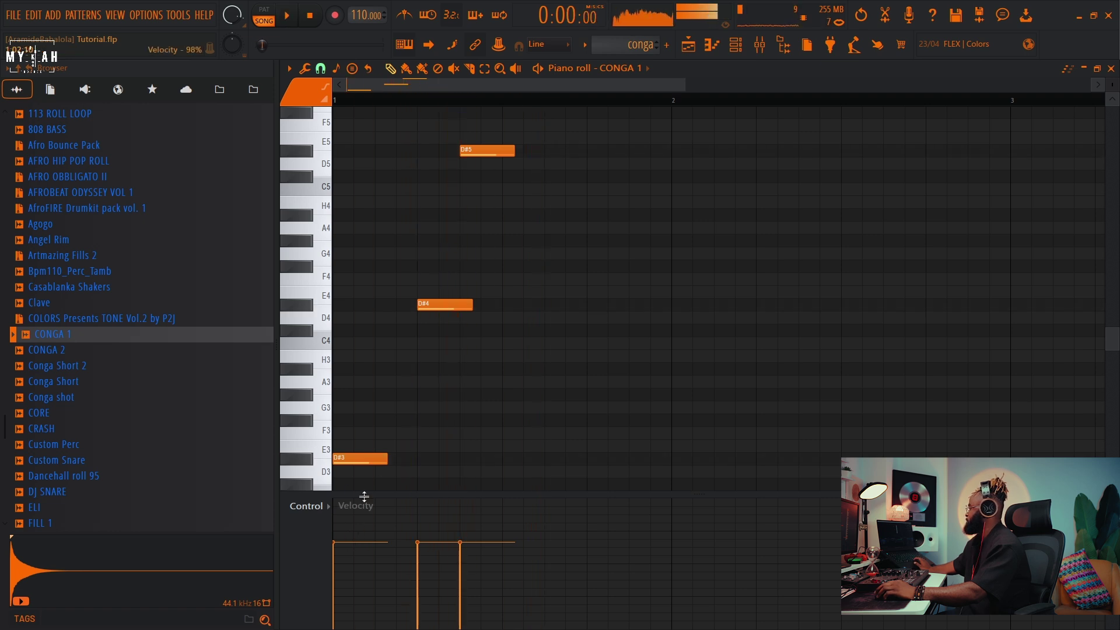
pyautogui.press('space')
# Step: Remove the D#3 note and complete a two-bar conga groove with D#4, D#5, B4 and B3 notes
pyautogui.rightClick(374, 460)
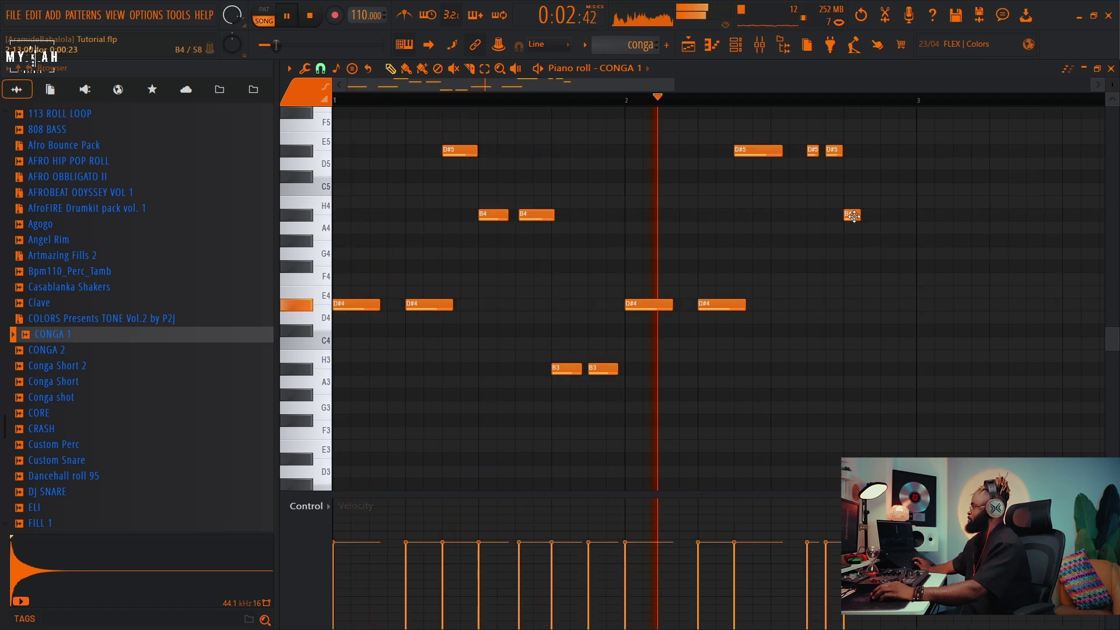
pyautogui.moveTo(859, 216); pyautogui.dragTo(873, 223)
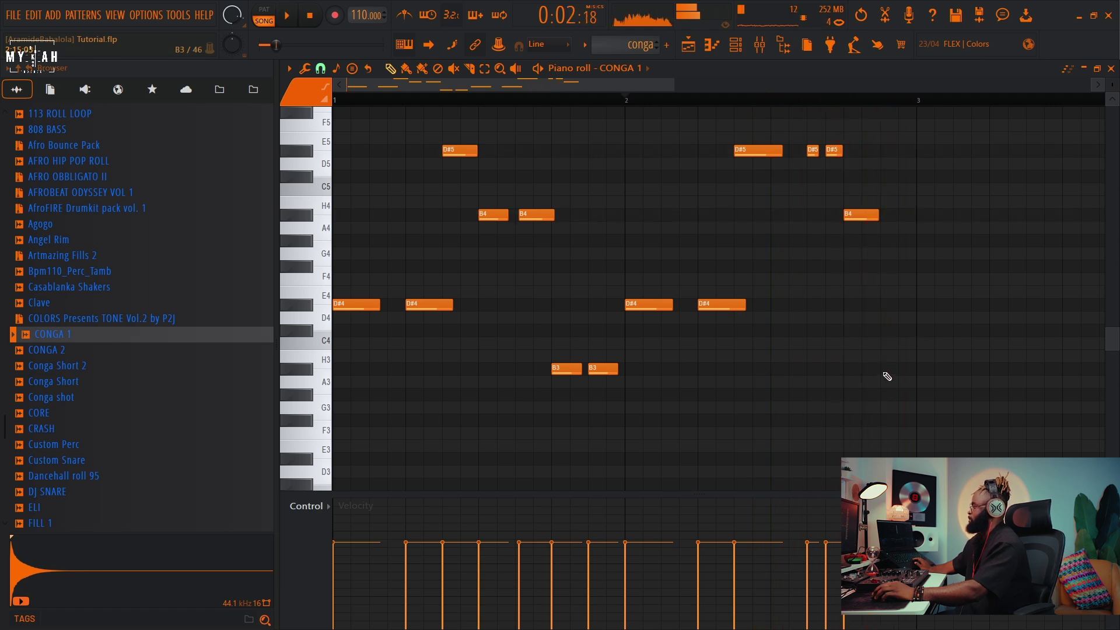
pyautogui.press('space')
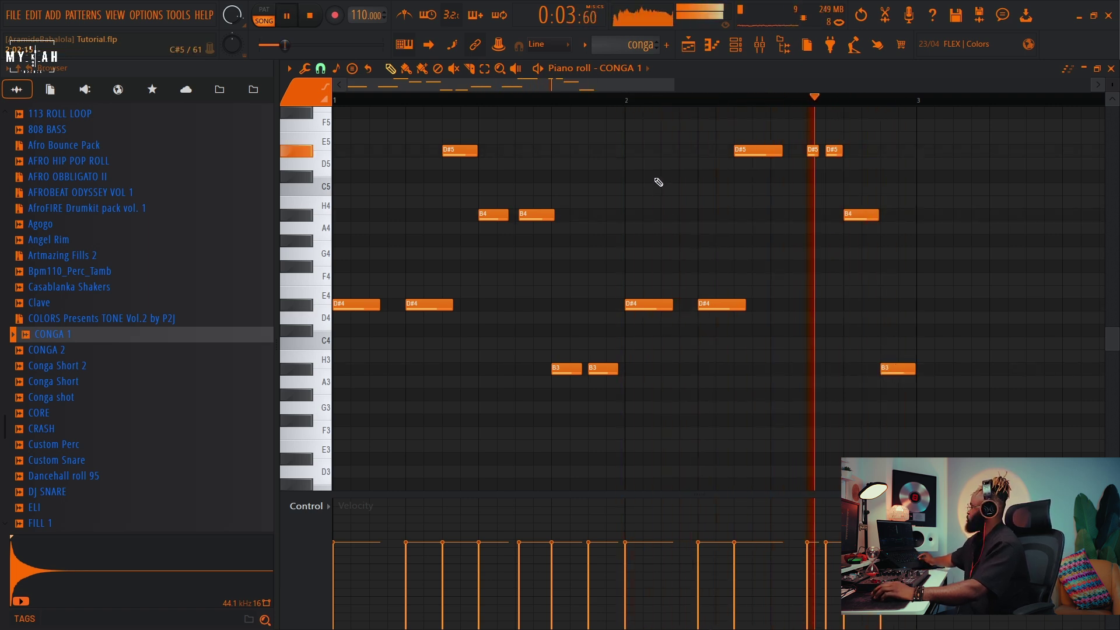
# Step: Raise all conga note velocities with a level-scaling offset and lengthen the first D#5 note in bar 2
pyautogui.hotkey('alt', 'x')
pyautogui.press('space')
pyautogui.moveTo(598, 294); pyautogui.dragTo(600, 264)
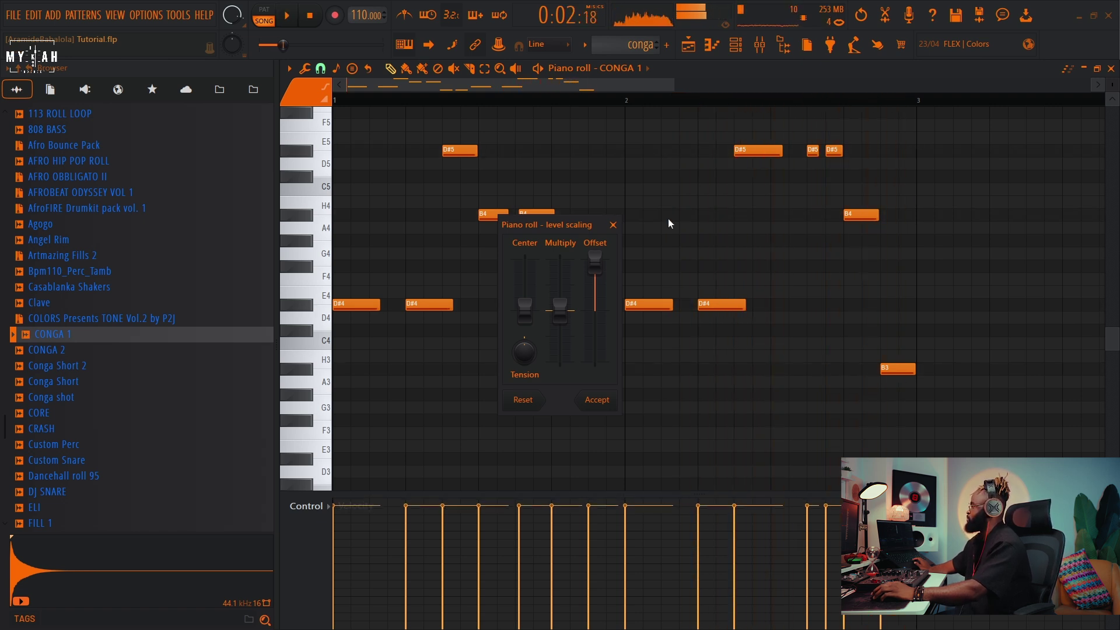
pyautogui.click(600, 400)
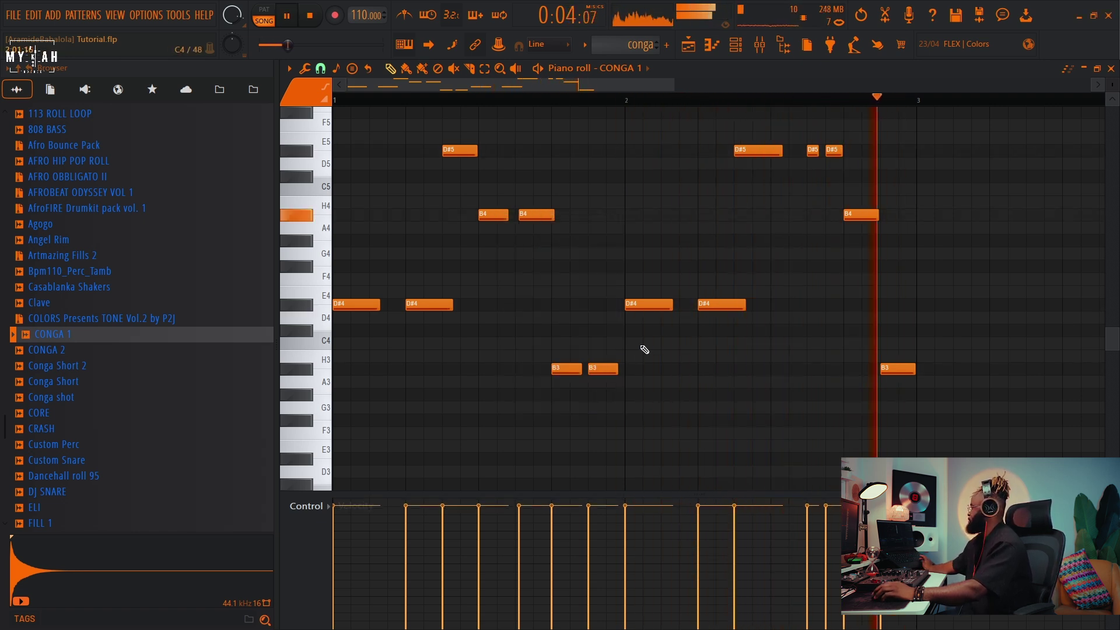
pyautogui.moveTo(778, 154); pyautogui.dragTo(800, 155)
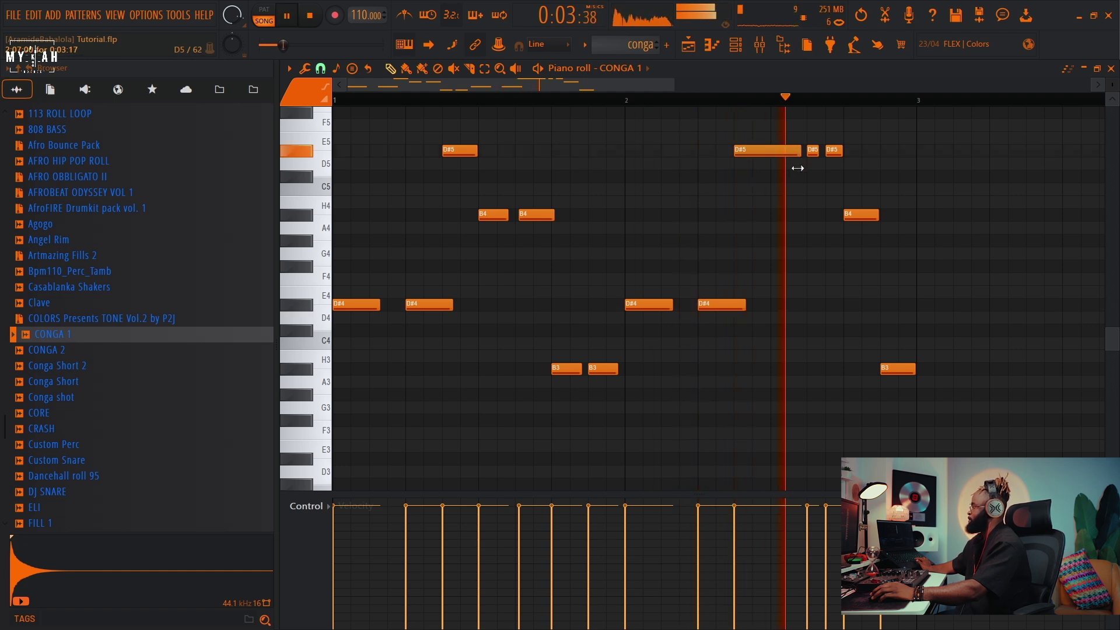
# Step: Repeat the two-bar conga pattern on Track 11 at bars 3, 5 and 7
pyautogui.click(692, 47)
pyautogui.press('space')
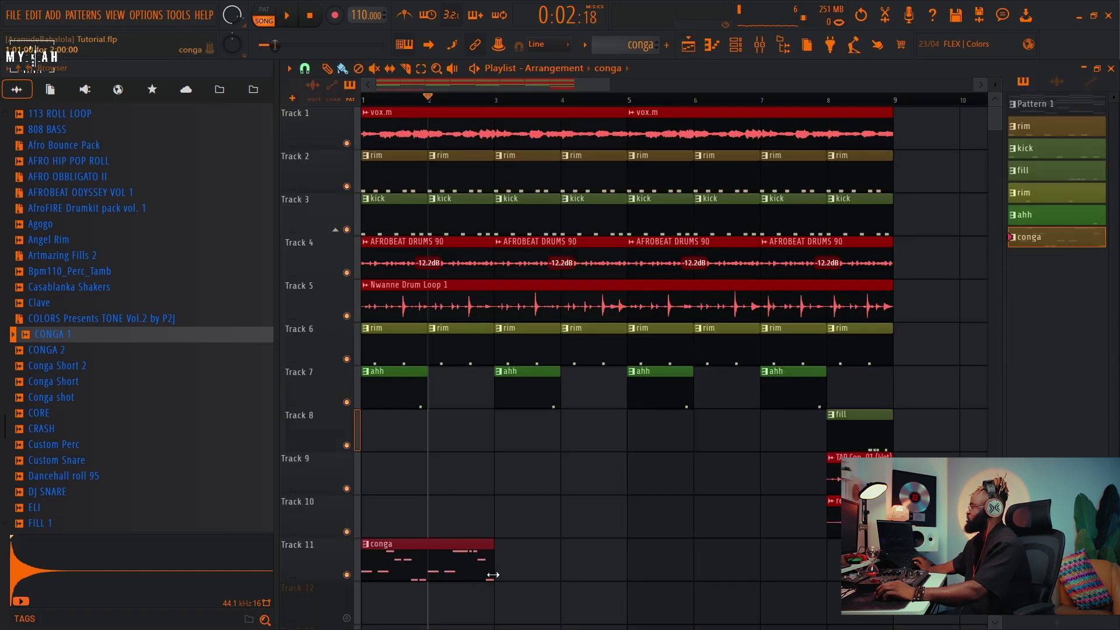
pyautogui.click(519, 574)
pyautogui.press('space')
pyautogui.click(653, 569)
pyautogui.click(775, 569)
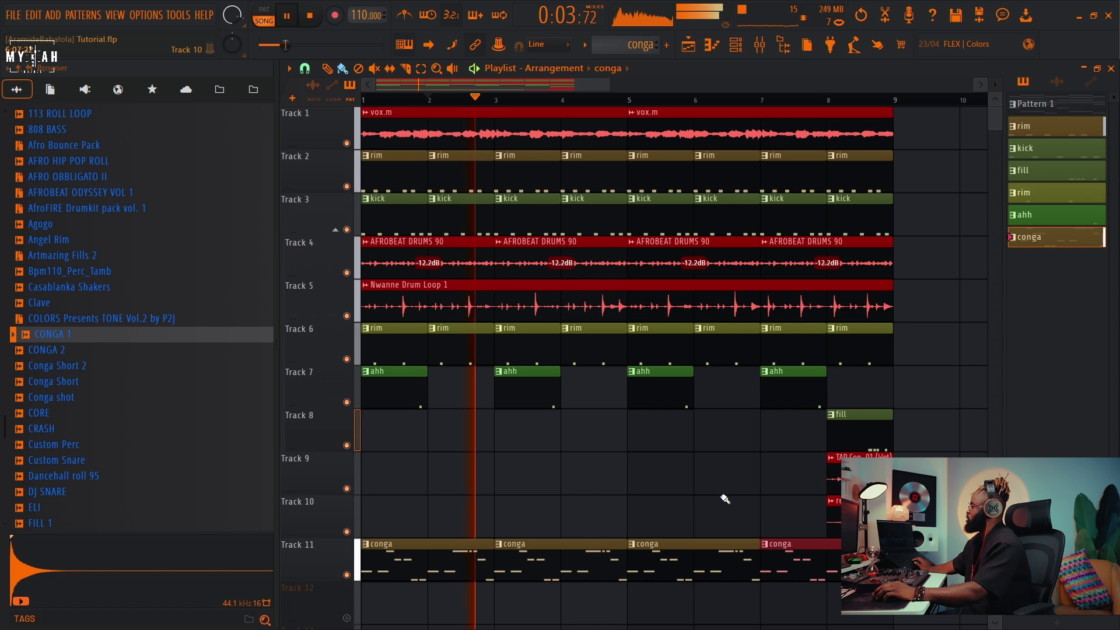
# Step: Route the CONGA 1 channel to mixer track 4
pyautogui.press('F6')
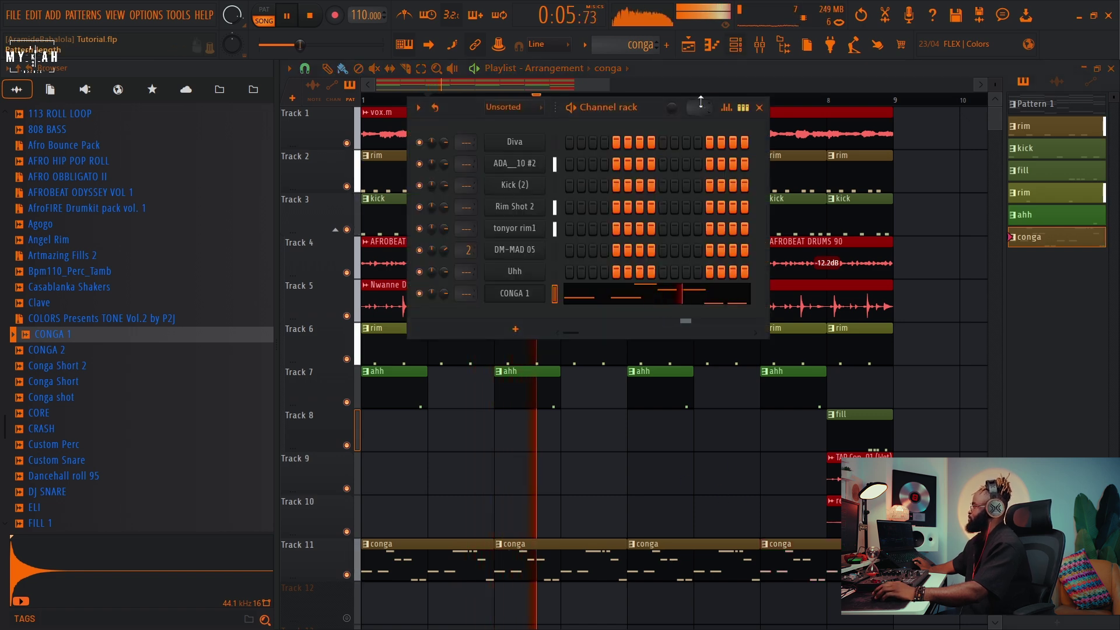
pyautogui.click(515, 293)
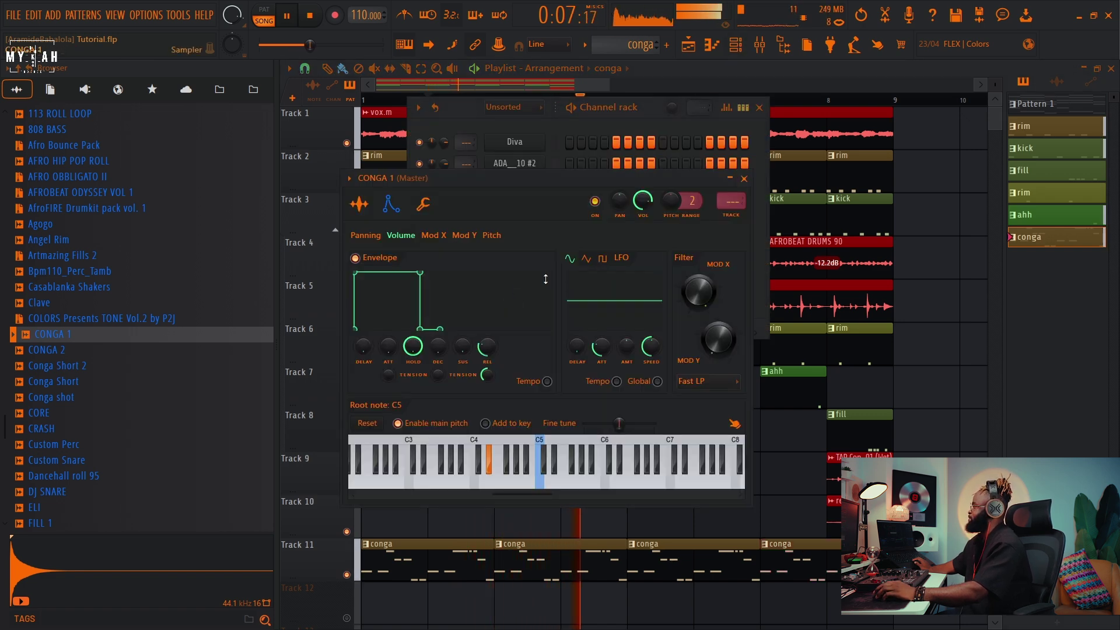
pyautogui.click(732, 216)
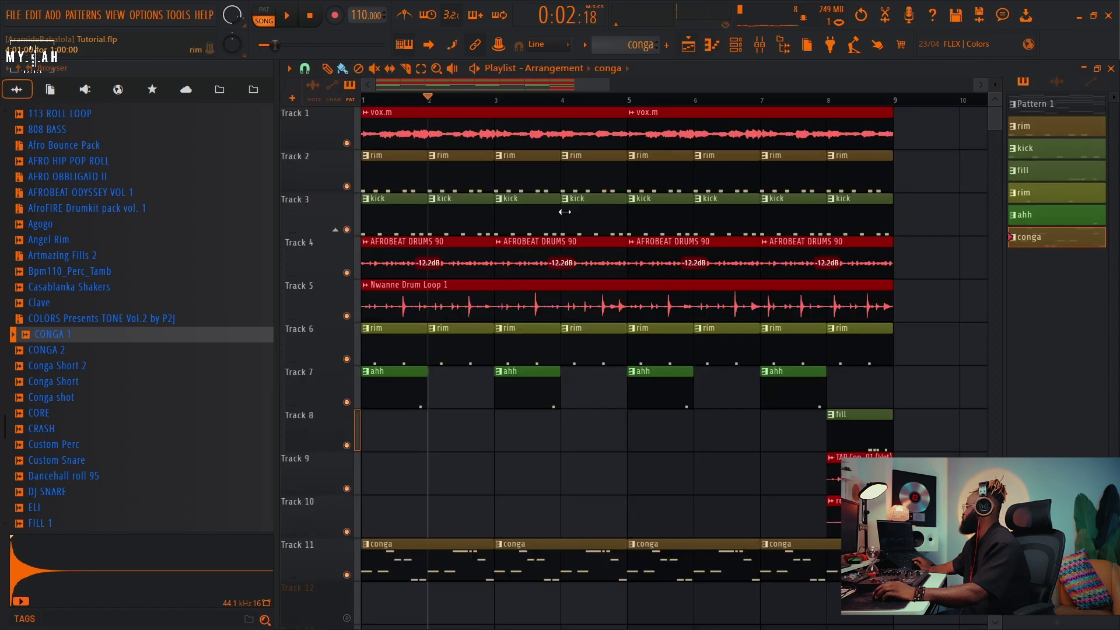
# Step: Route the Kick (2) channel to mixer track 5 and sidechain it to the CONGA 1 mixer track
pyautogui.click(736, 45)
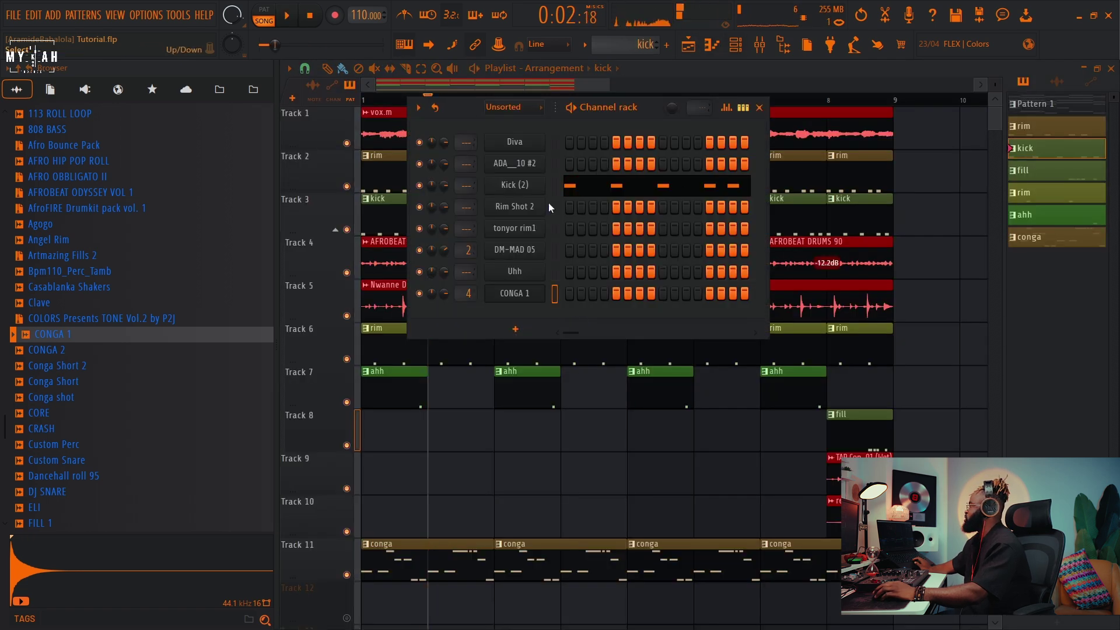
pyautogui.click(517, 198)
pyautogui.click(712, 197)
pyautogui.press('space')
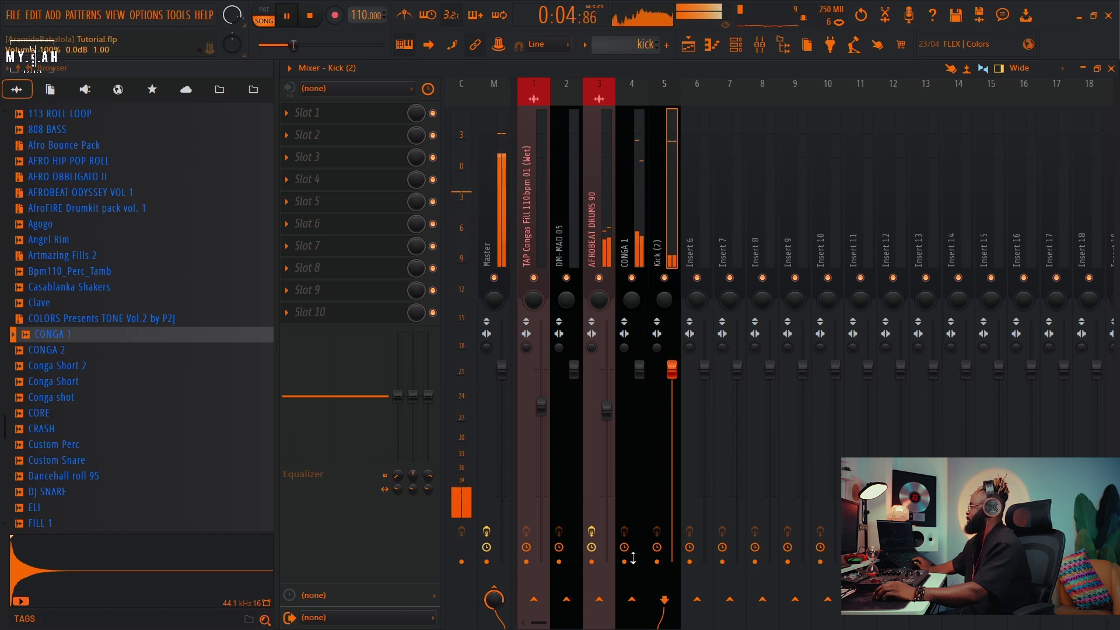
pyautogui.rightClick(632, 599)
pyautogui.click(671, 598)
# Step: Add Fruity Limiter to the CONGA 1 track in COMP mode with sidechain input 1, lowering threshold and release and raising the ratio
pyautogui.click(637, 226)
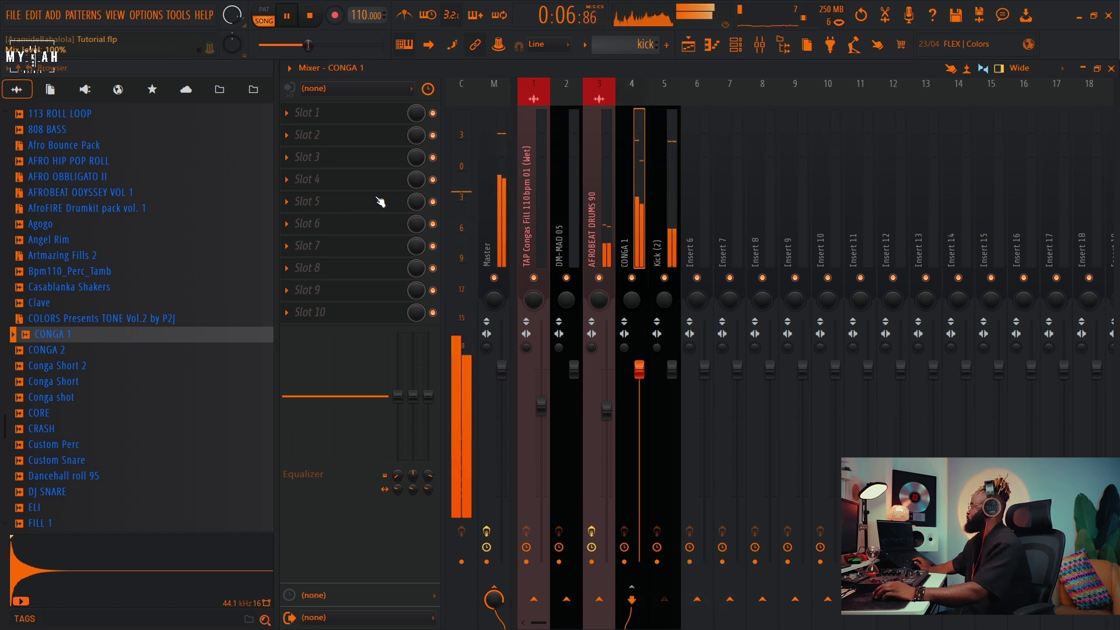
pyautogui.click(321, 113)
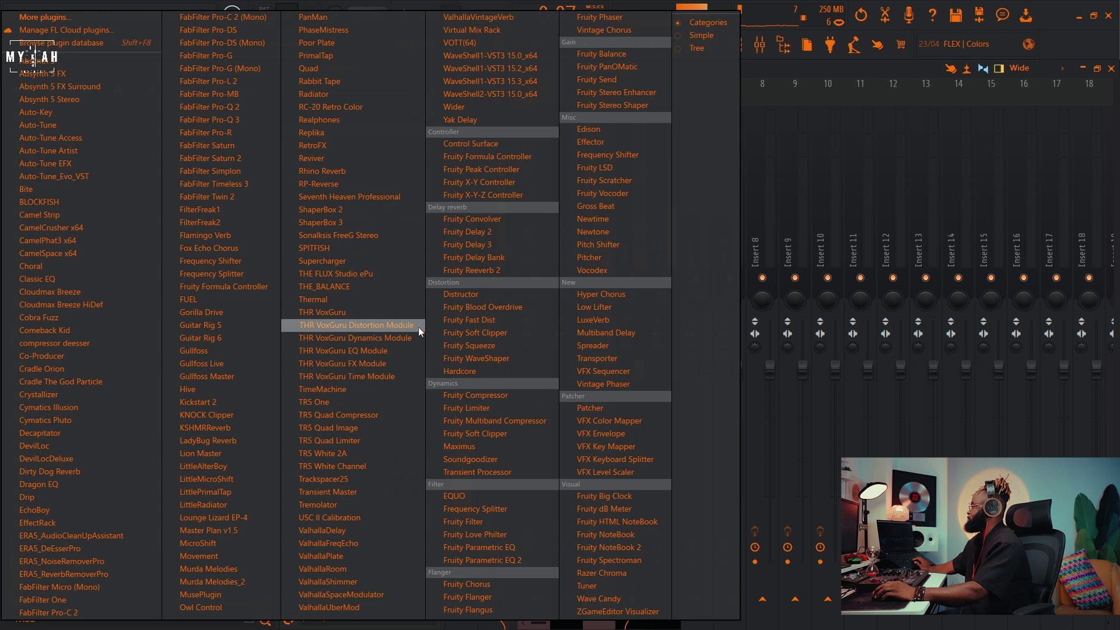
pyautogui.click(482, 407)
pyautogui.click(453, 376)
pyautogui.click(594, 375)
pyautogui.click(610, 396)
pyautogui.moveTo(430, 319)
pyautogui.mouseDown()
pyautogui.moveTo(430, 308)
pyautogui.moveTo(430, 325)
pyautogui.mouseUp()
pyautogui.moveTo(509, 319); pyautogui.dragTo(508, 296)
pyautogui.moveTo(594, 319); pyautogui.dragTo(593, 338)
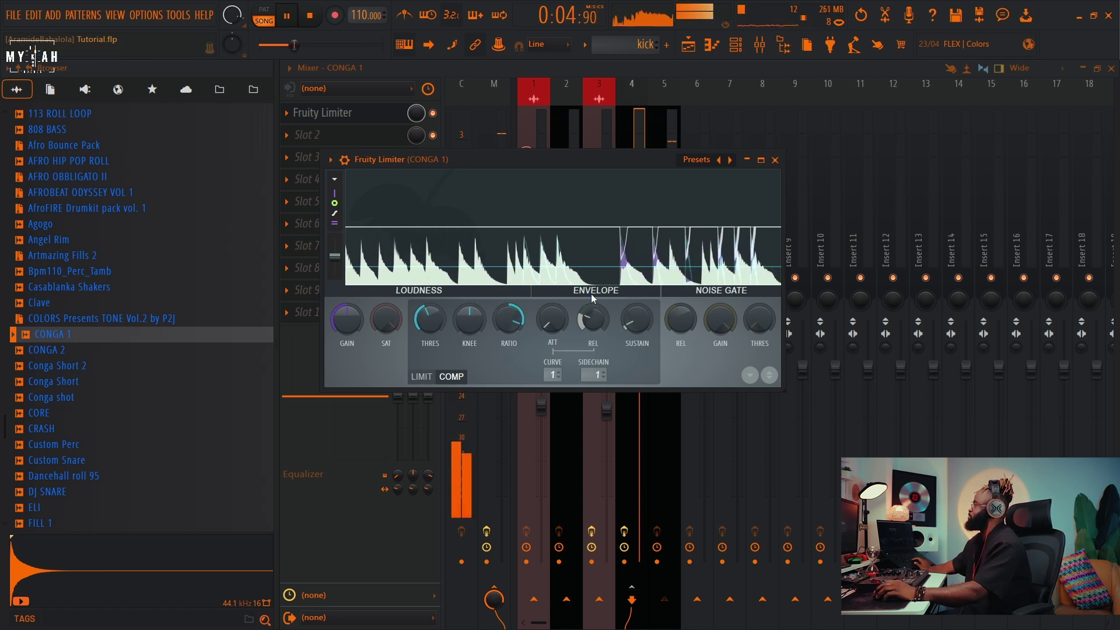
pyautogui.click(712, 44)
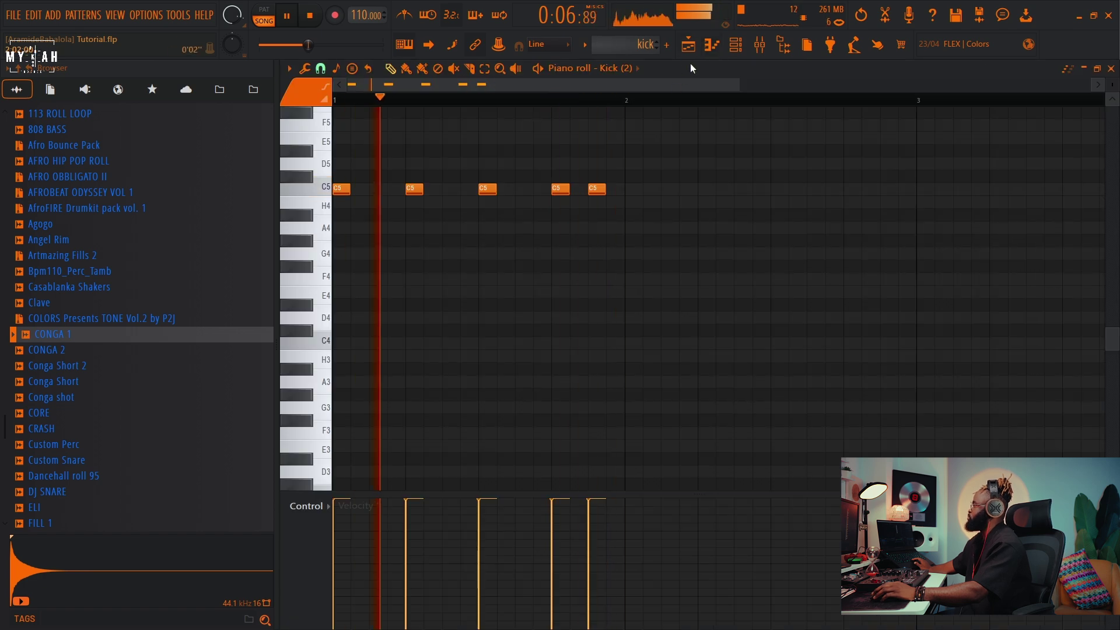
pyautogui.click(688, 44)
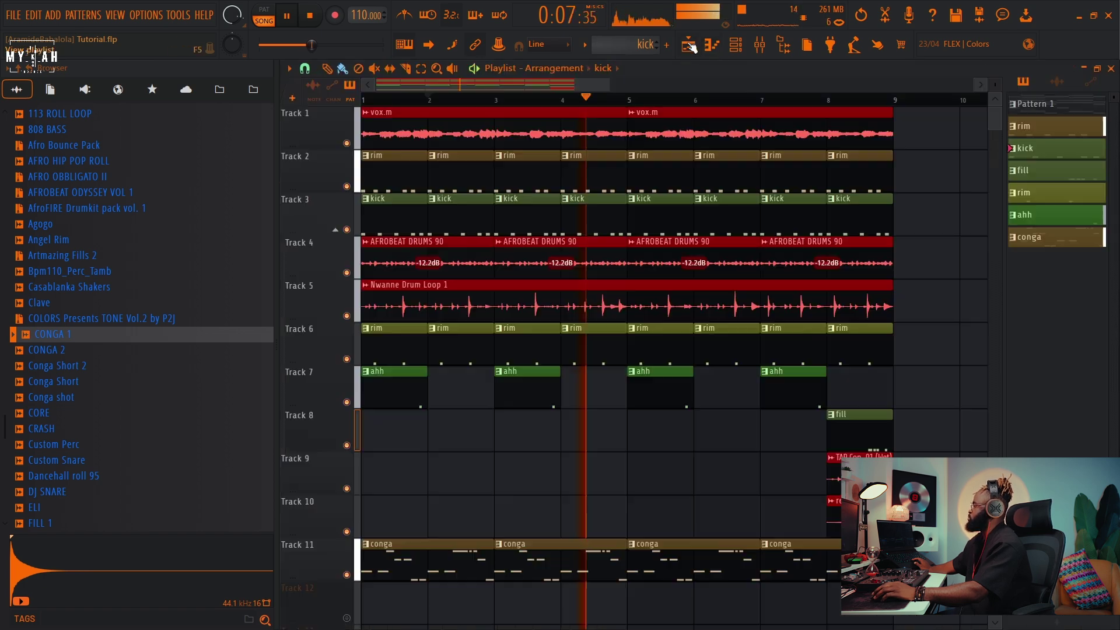
pyautogui.doubleClick(651, 569)
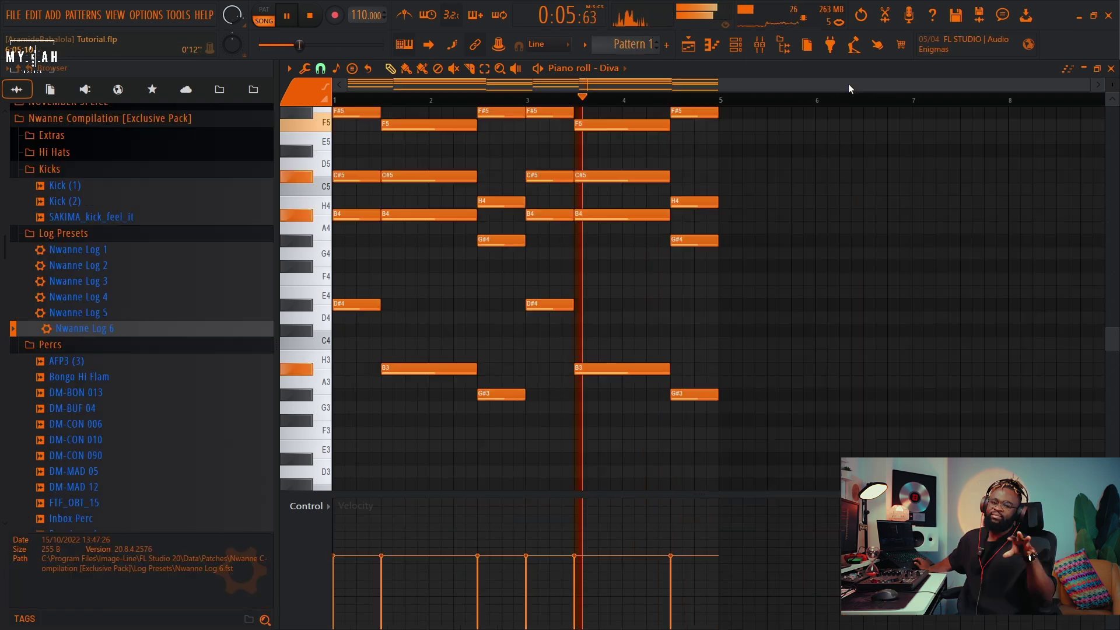
# Step: Route the Diva channel to mixer track 6
pyautogui.press('space')
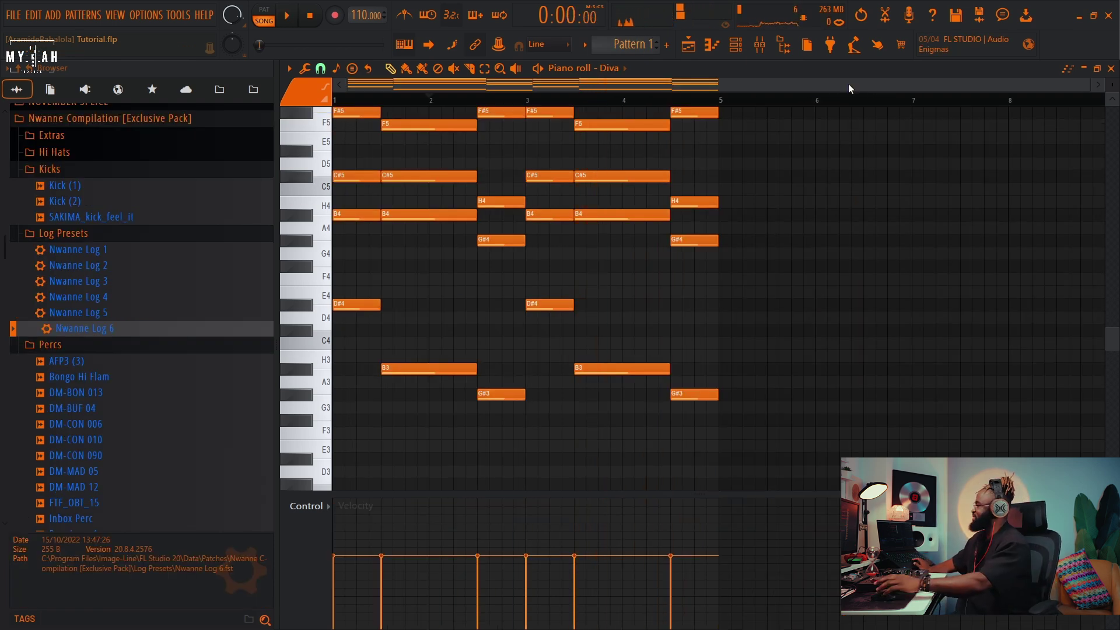
pyautogui.click(736, 45)
pyautogui.click(519, 139)
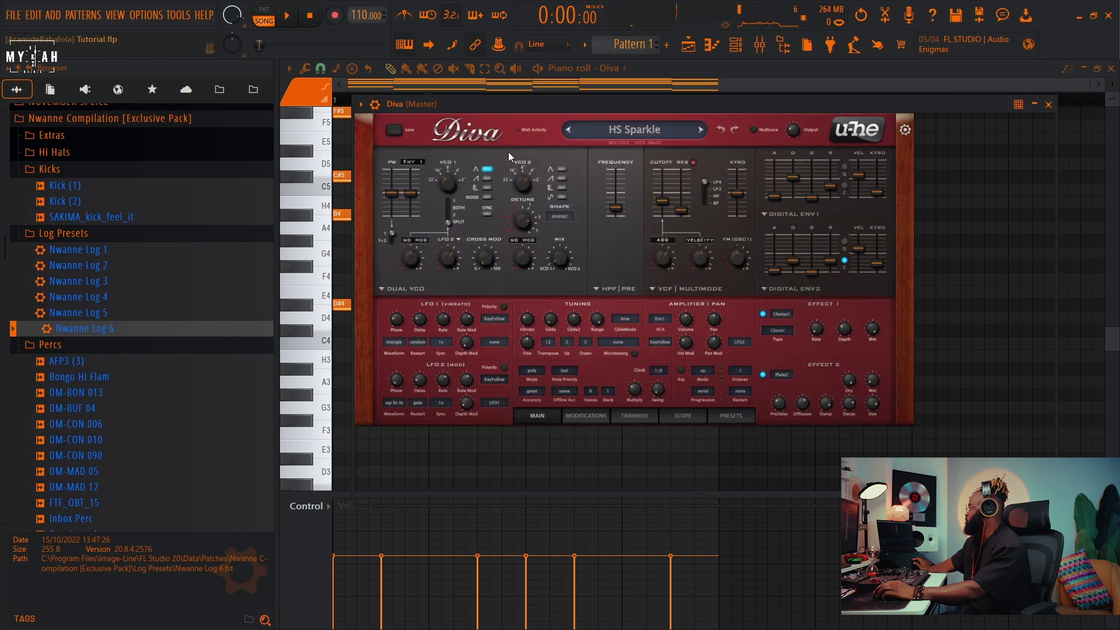
pyautogui.click(376, 105)
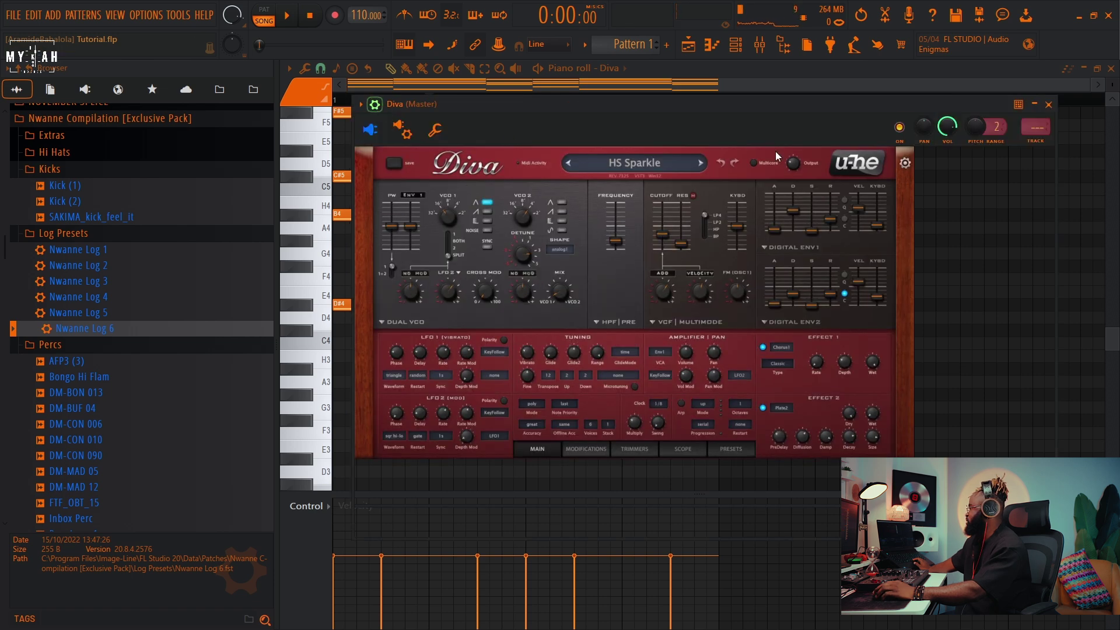
pyautogui.click(1036, 145)
# Step: Add Fruity Parametric EQ 2 to the Diva mixer track and cut the low end steeply with band 1
pyautogui.click(366, 113)
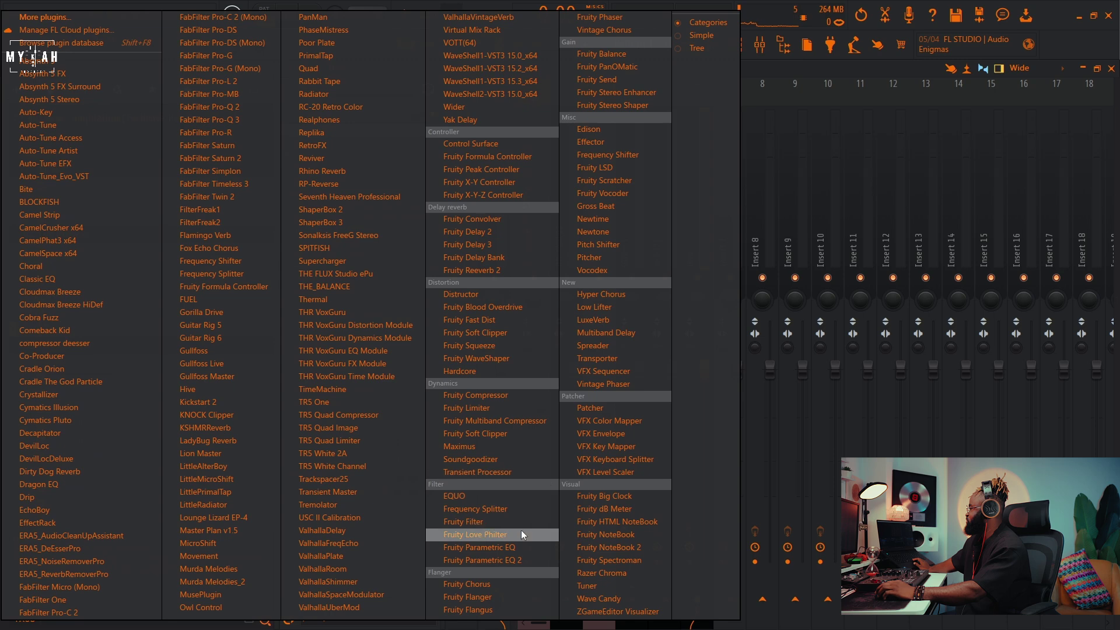
pyautogui.click(509, 559)
pyautogui.moveTo(464, 358); pyautogui.dragTo(496, 445)
pyautogui.rightClick(494, 443)
pyautogui.click(557, 495)
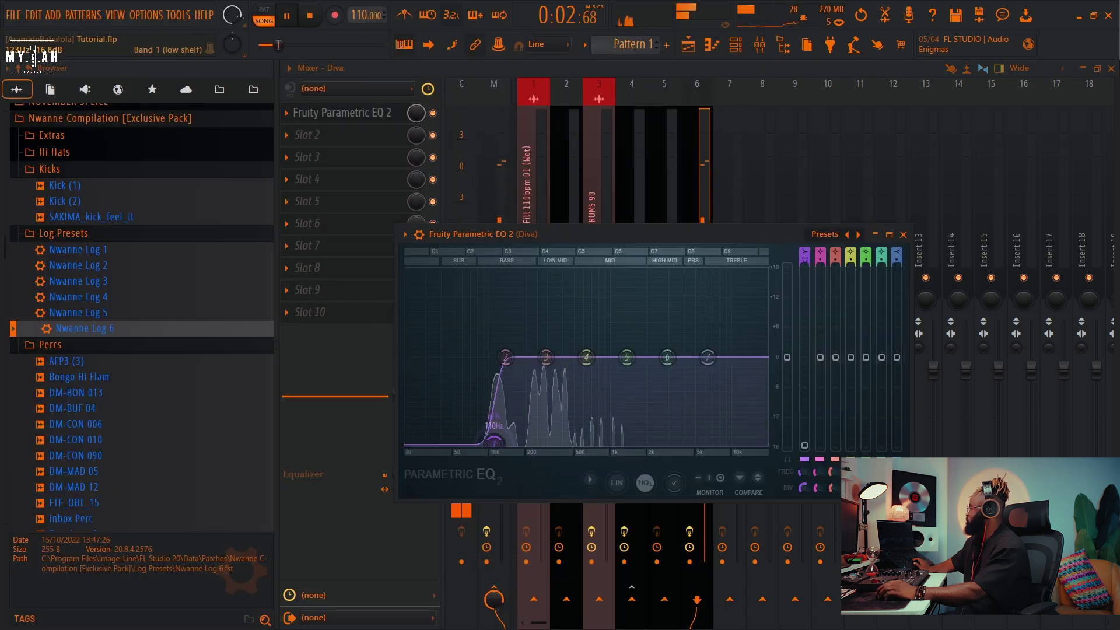
# Step: Unmute the vox.m track and repeat Pattern 1 on Track 12 at bar 5
pyautogui.click(737, 45)
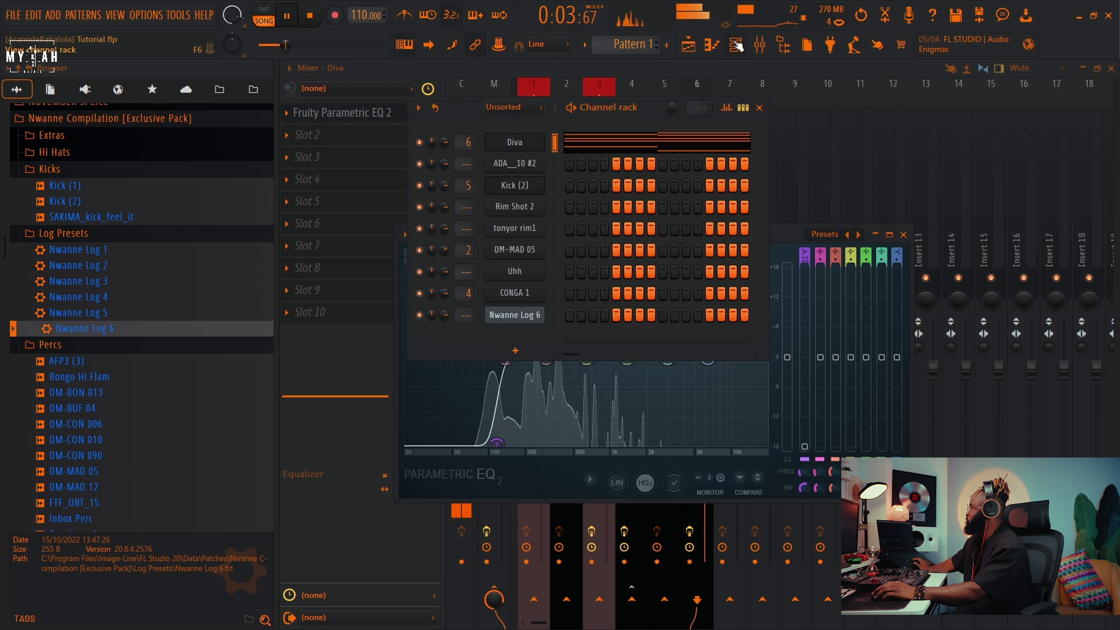
pyautogui.click(508, 142)
pyautogui.press('space')
pyautogui.press('F5')
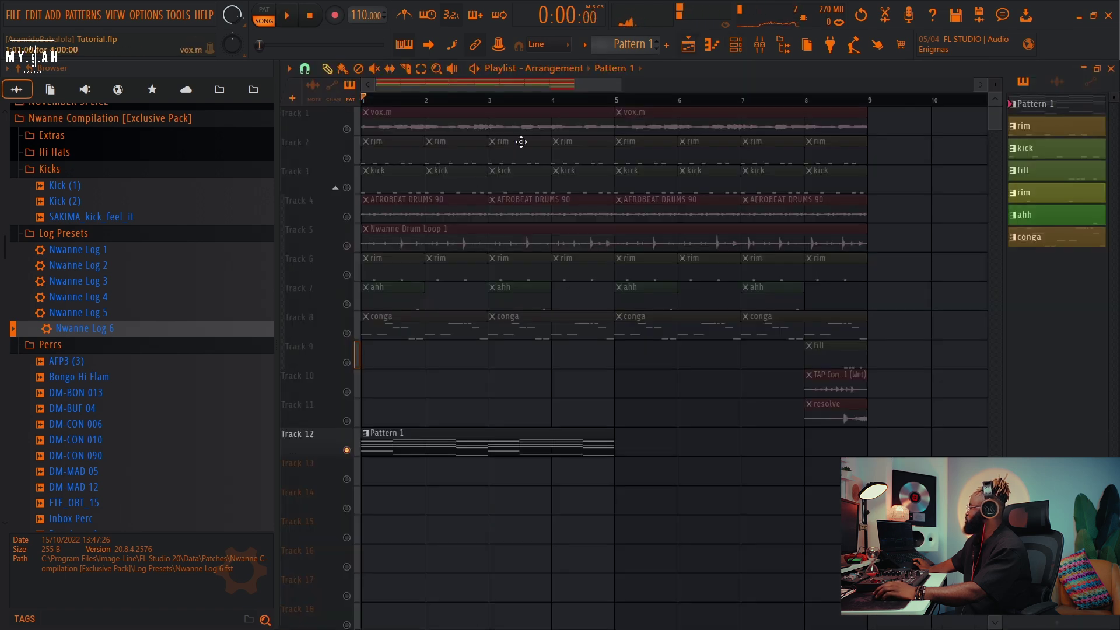
pyautogui.click(347, 129)
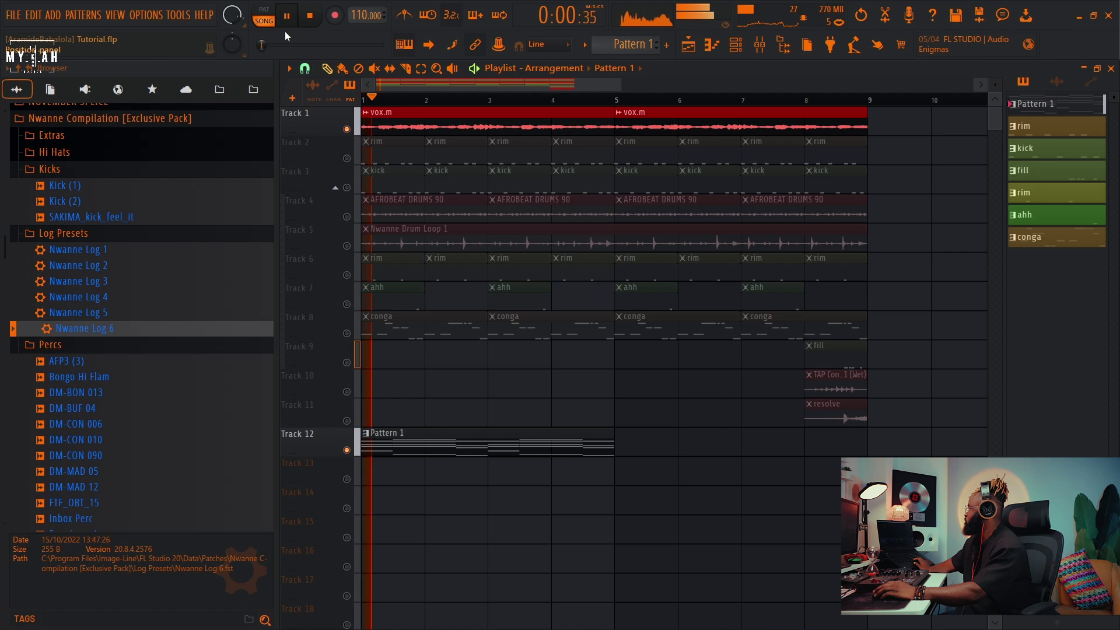
pyautogui.click(636, 445)
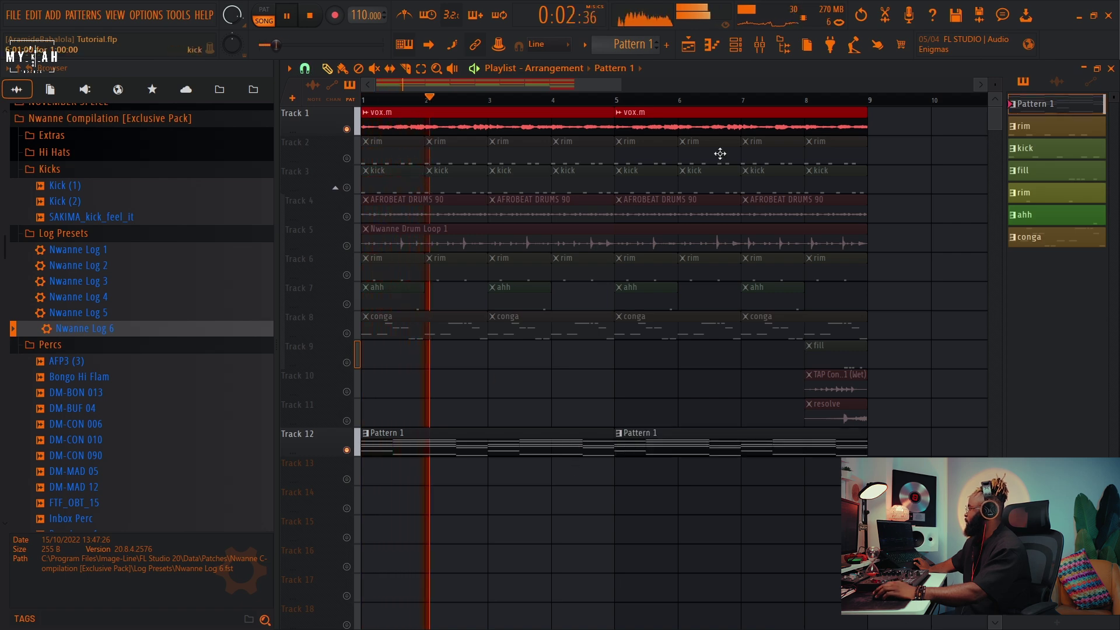
pyautogui.click(738, 44)
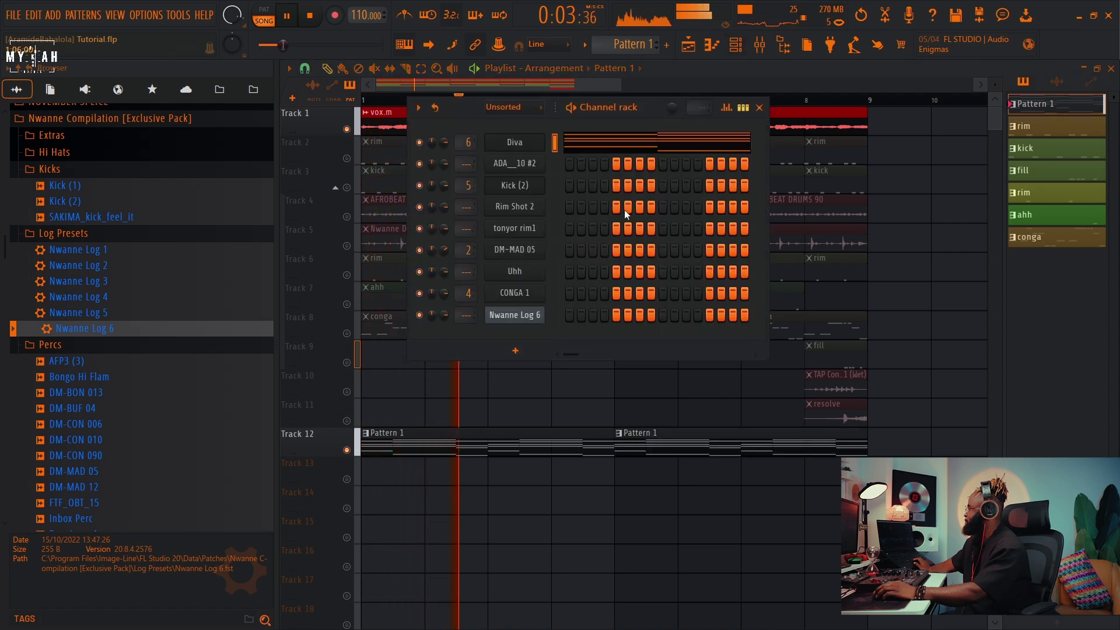
pyautogui.click(535, 149)
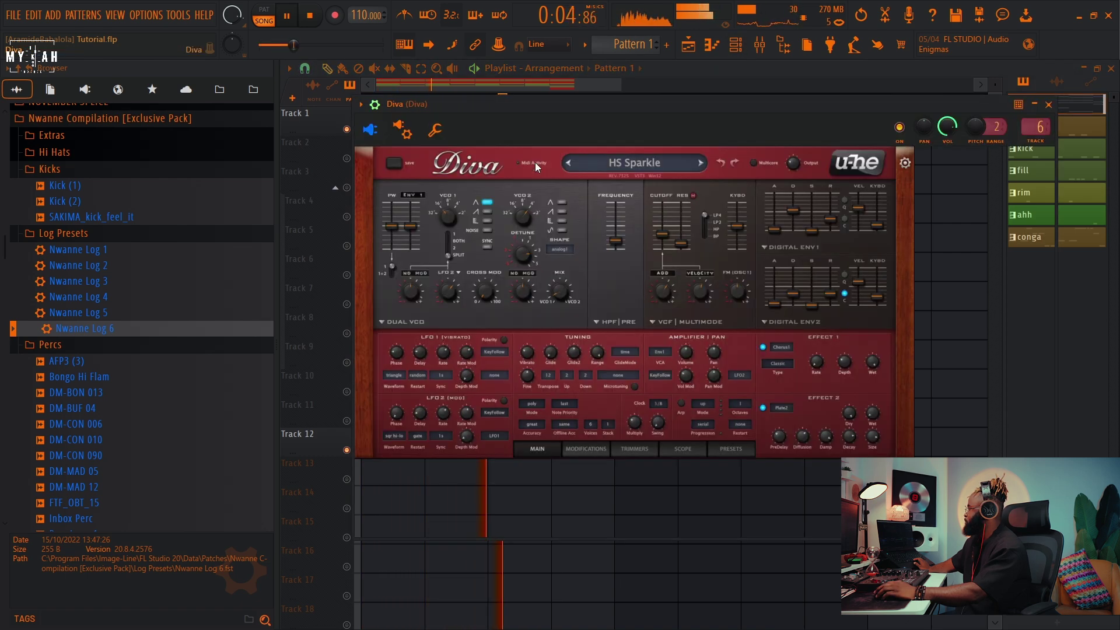
pyautogui.click(582, 73)
# Step: Transpose the conga pattern's notes up three semitones to F#4, F#5, C#5 and C#4
pyautogui.click(514, 325)
pyautogui.click(746, 48)
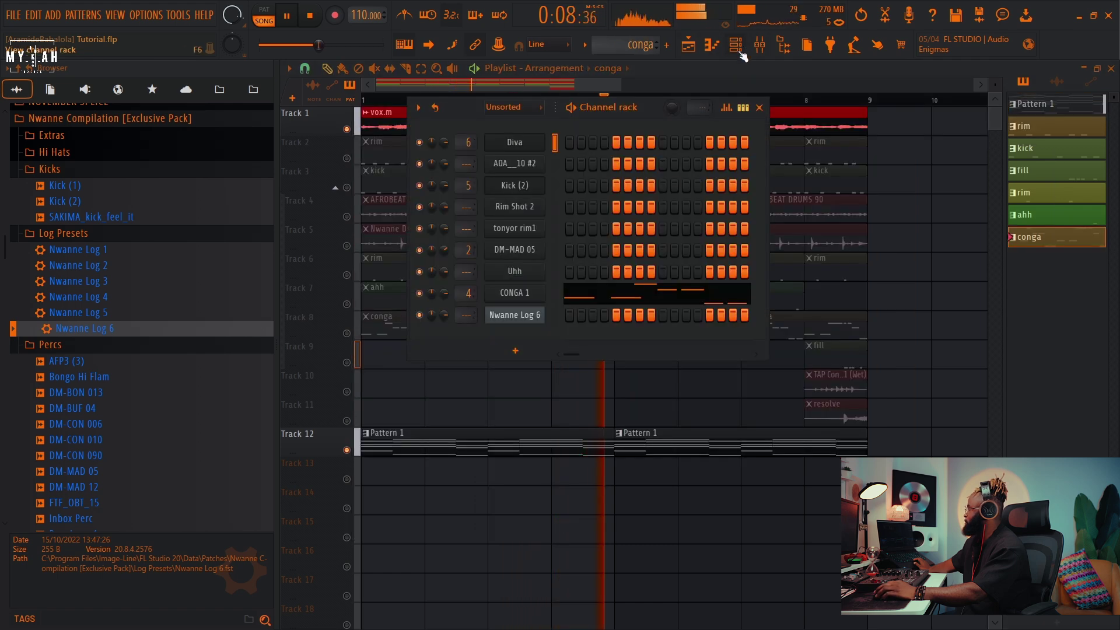
pyautogui.click(521, 296)
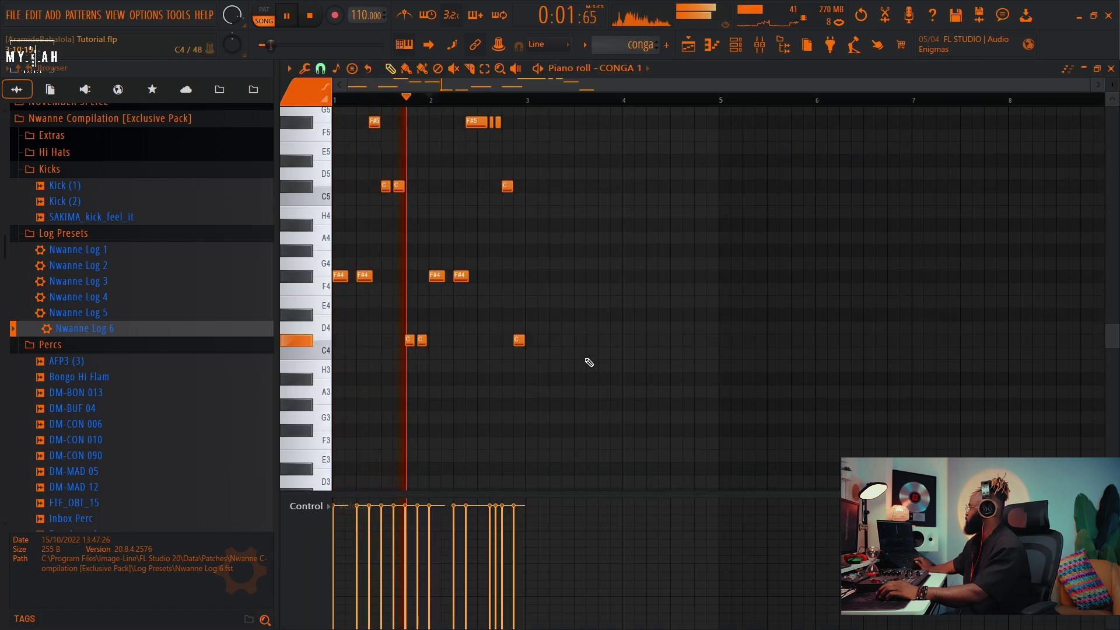
pyautogui.scroll(1, 411, 100)
pyautogui.scroll(2, 413, 101)
# Step: Unmute the conga, kick and first rim tracks in the playlist and play them with the vocal and Pattern 1
pyautogui.click(689, 45)
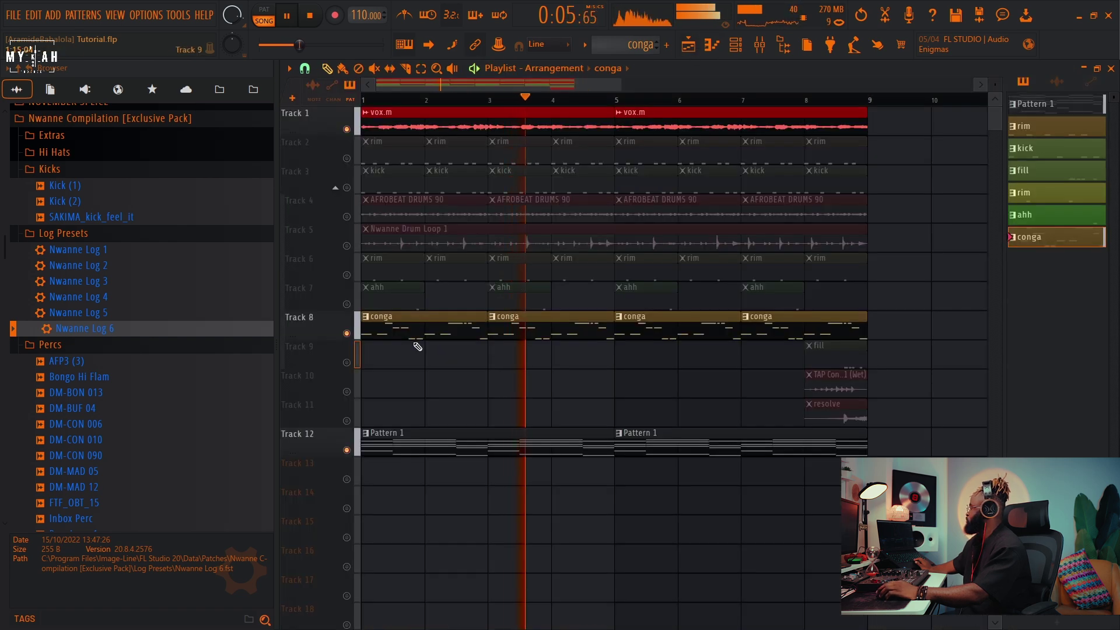
pyautogui.press('space')
pyautogui.click(350, 188)
pyautogui.press('space')
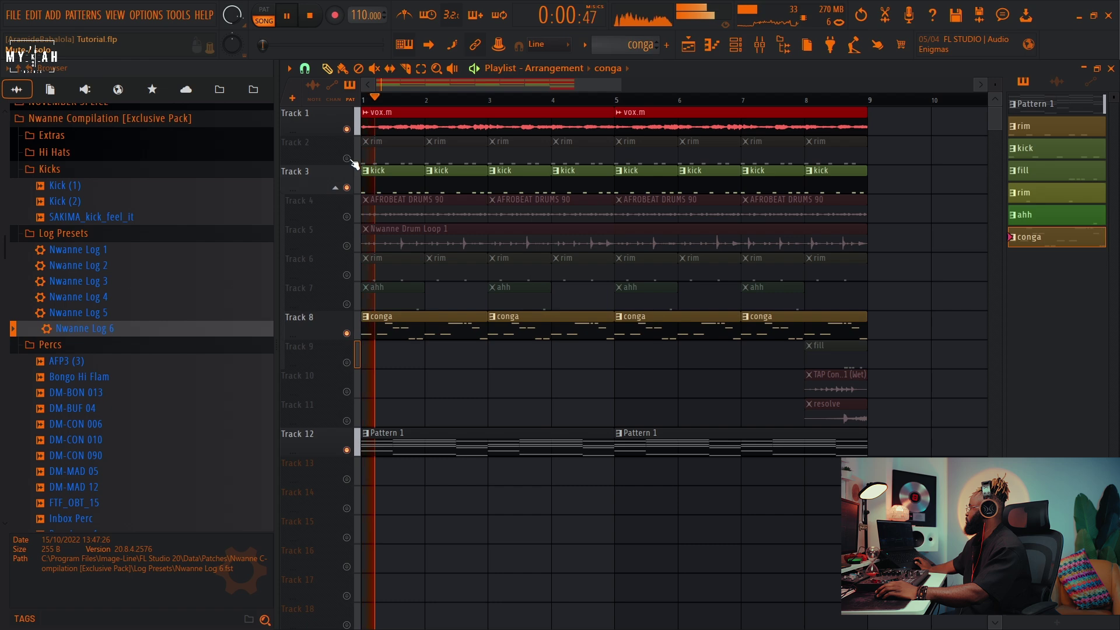
pyautogui.click(352, 159)
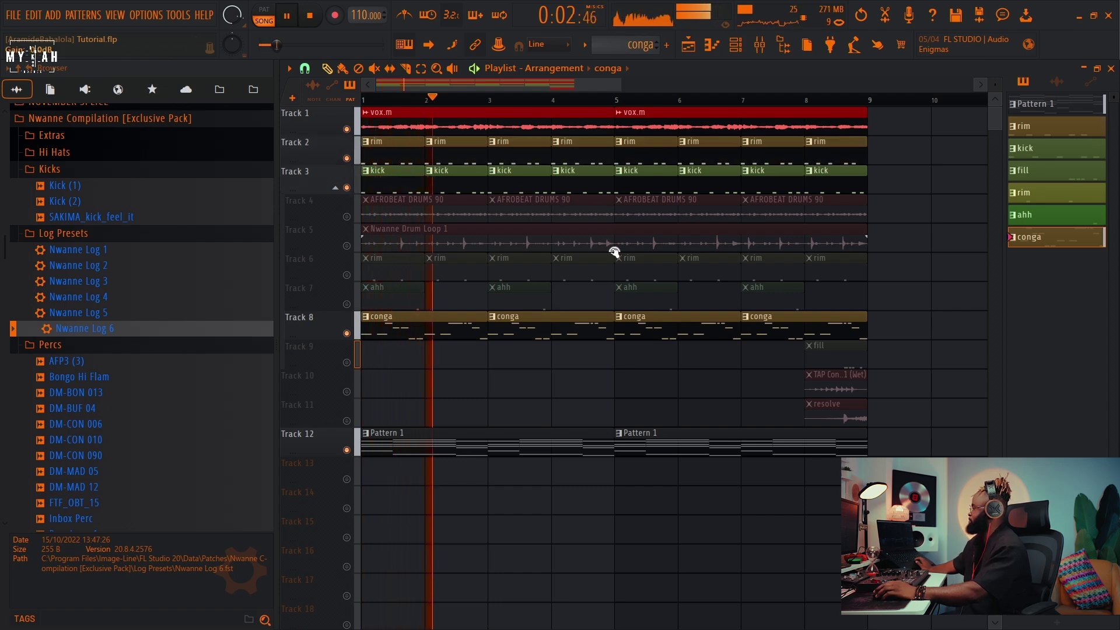
pyautogui.doubleClick(495, 448)
pyautogui.scroll(5, 590, 380)
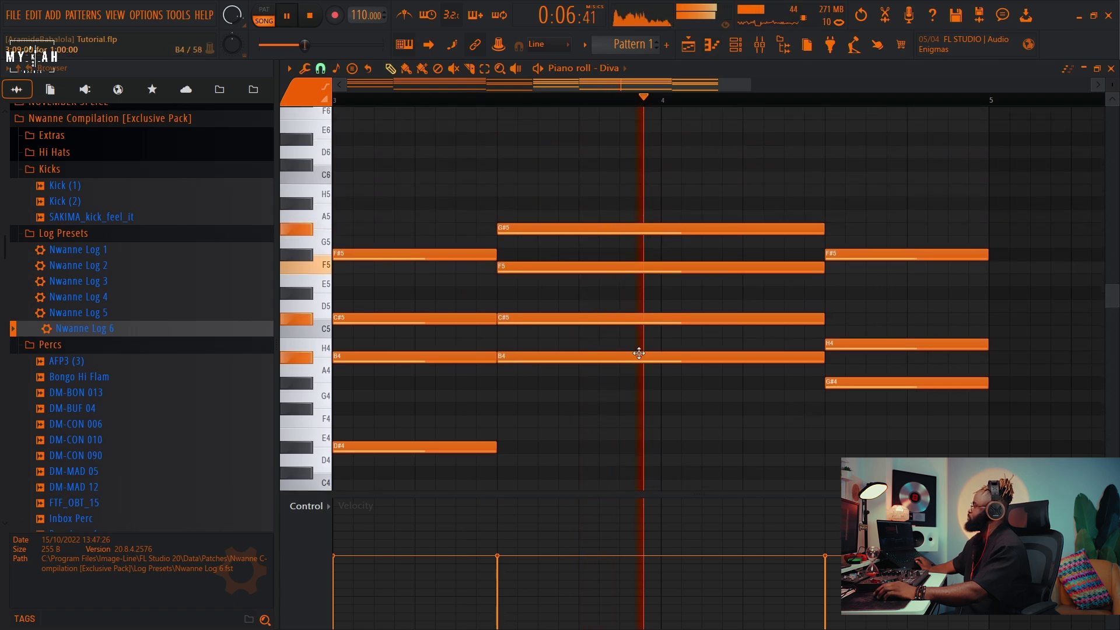
pyautogui.click(689, 47)
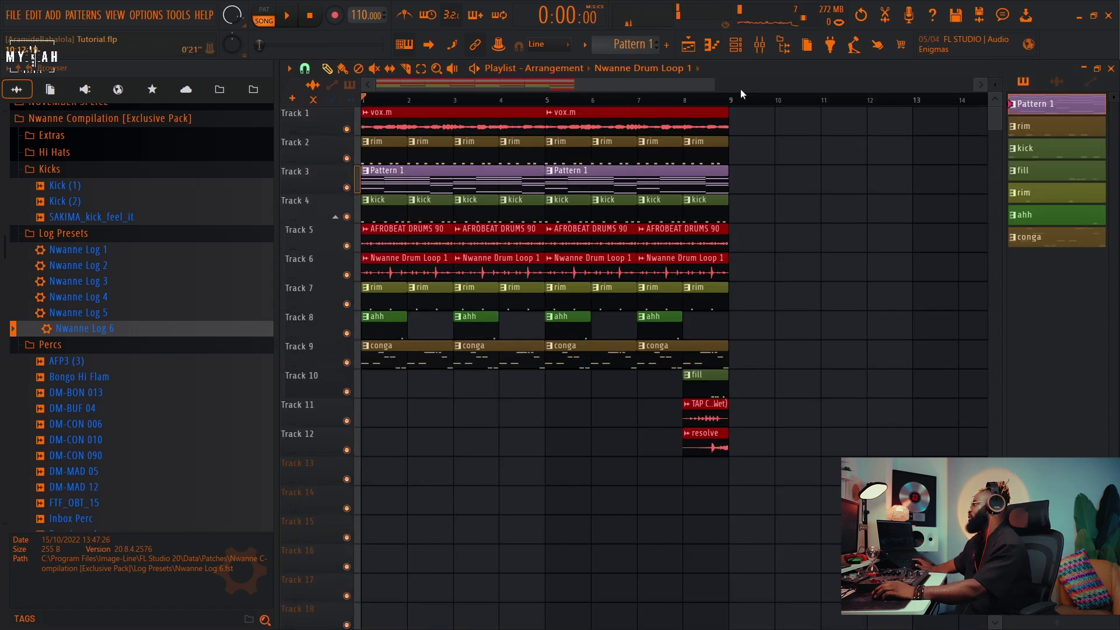
# Step: Route the ADA__10 #2 channel to mixer track 7
pyautogui.press('space')
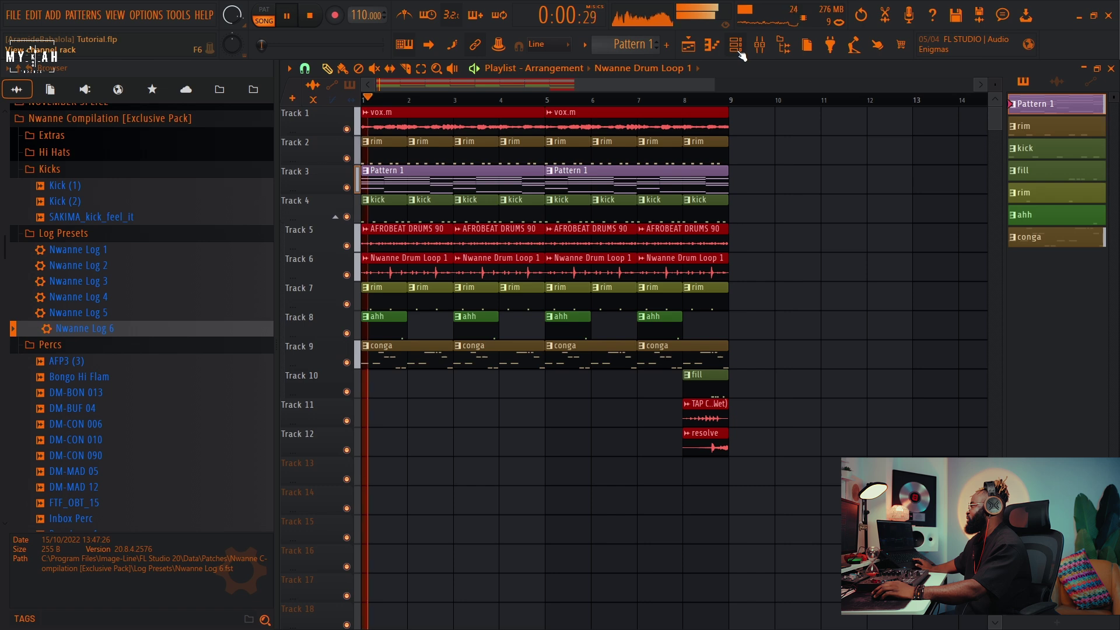
pyautogui.press('F6')
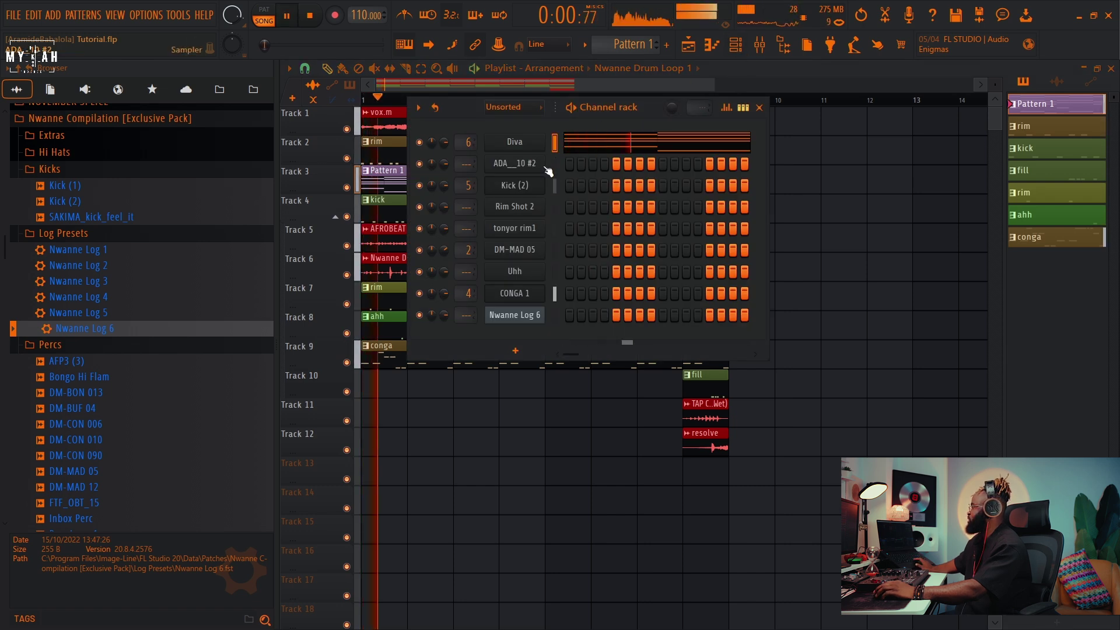
pyautogui.press('space')
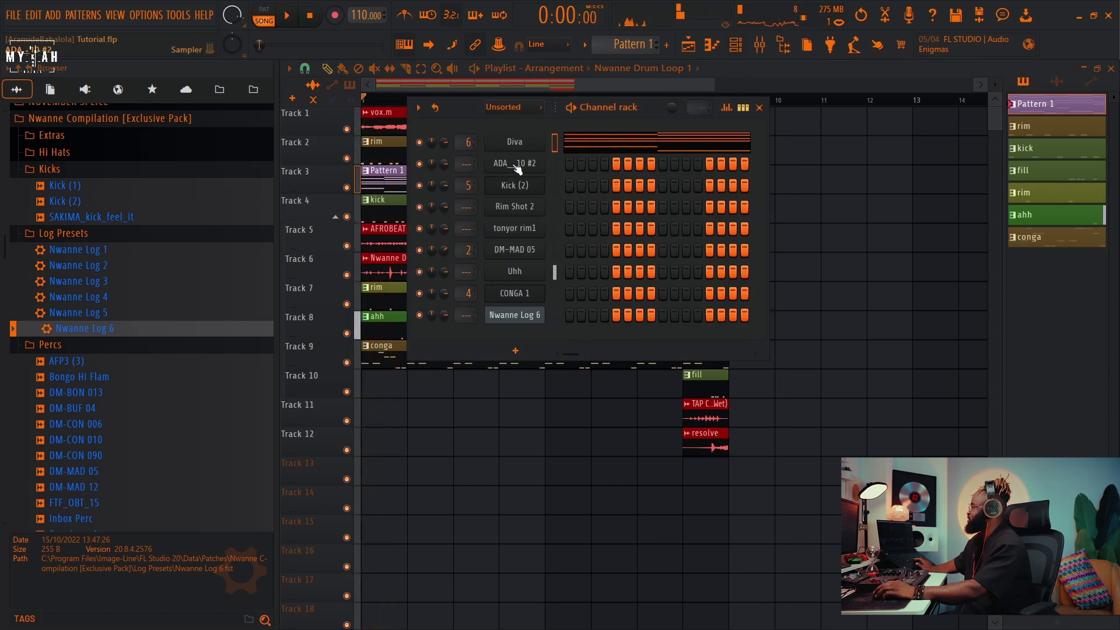
pyautogui.click(515, 166)
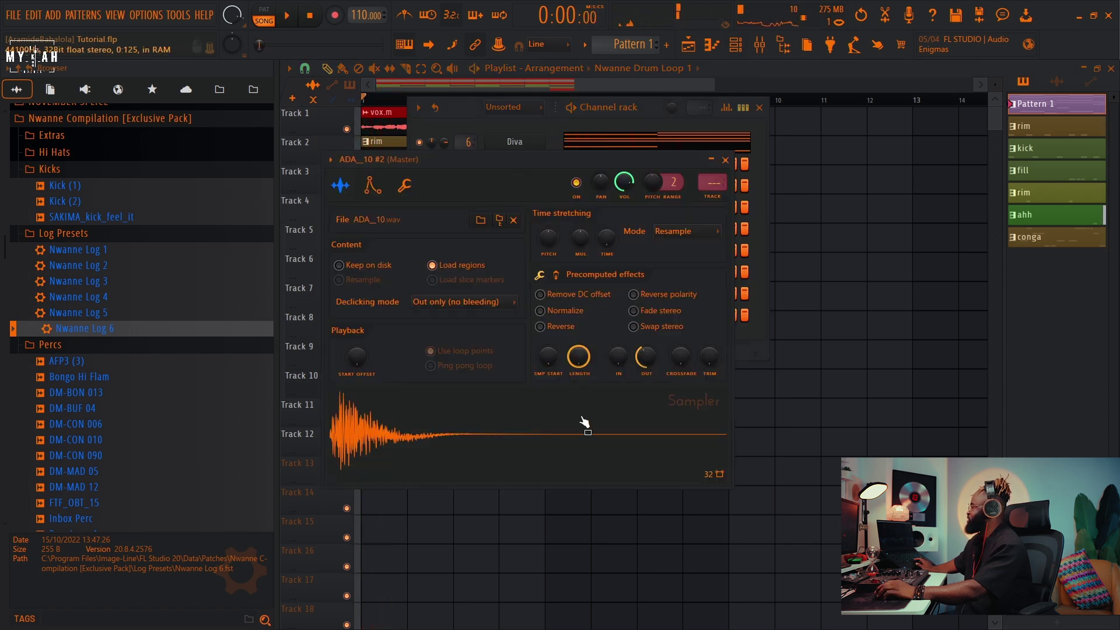
pyautogui.click(712, 197)
pyautogui.click(736, 45)
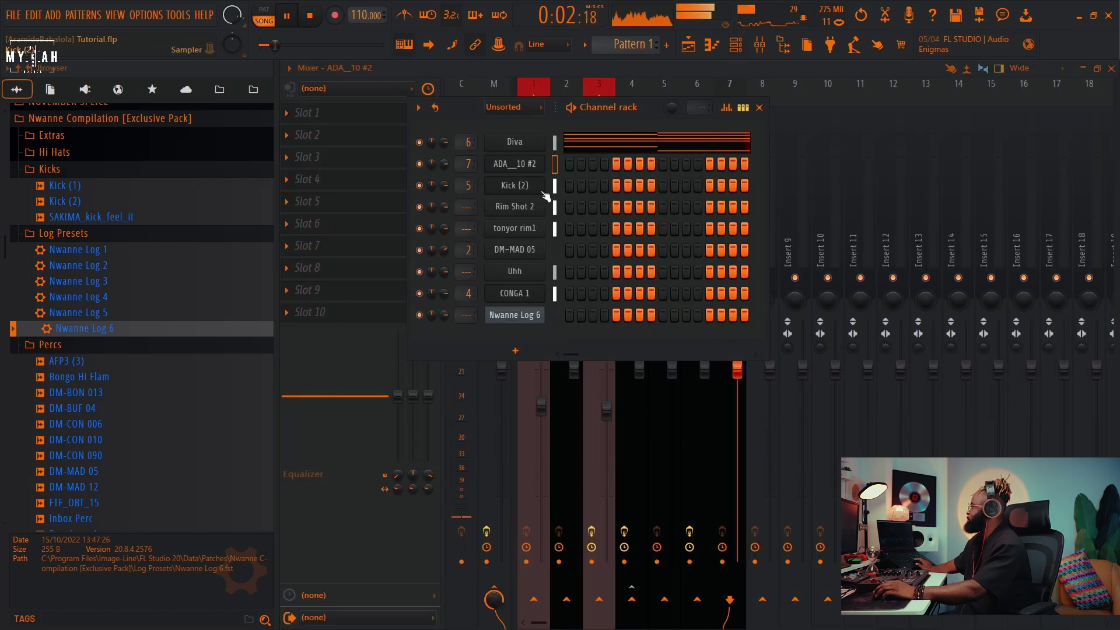
# Step: Route the Rim Shot 2 channel to mixer track 8 and the Uhh channel to mixer track 9
pyautogui.click(521, 209)
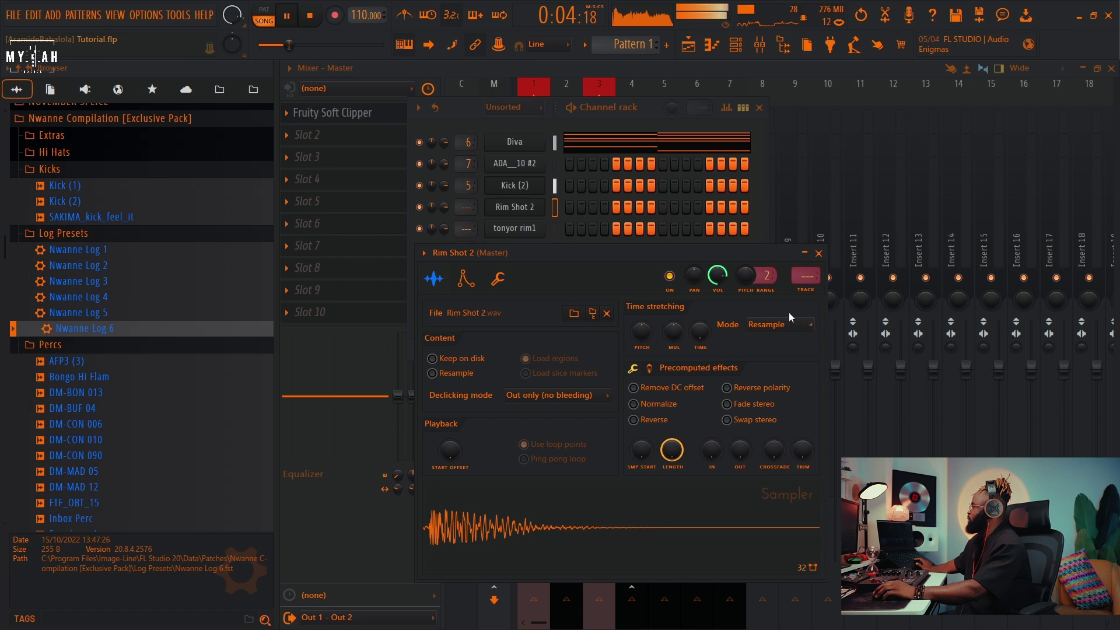
pyautogui.hotkey('ctrl', 'l')
pyautogui.click(735, 45)
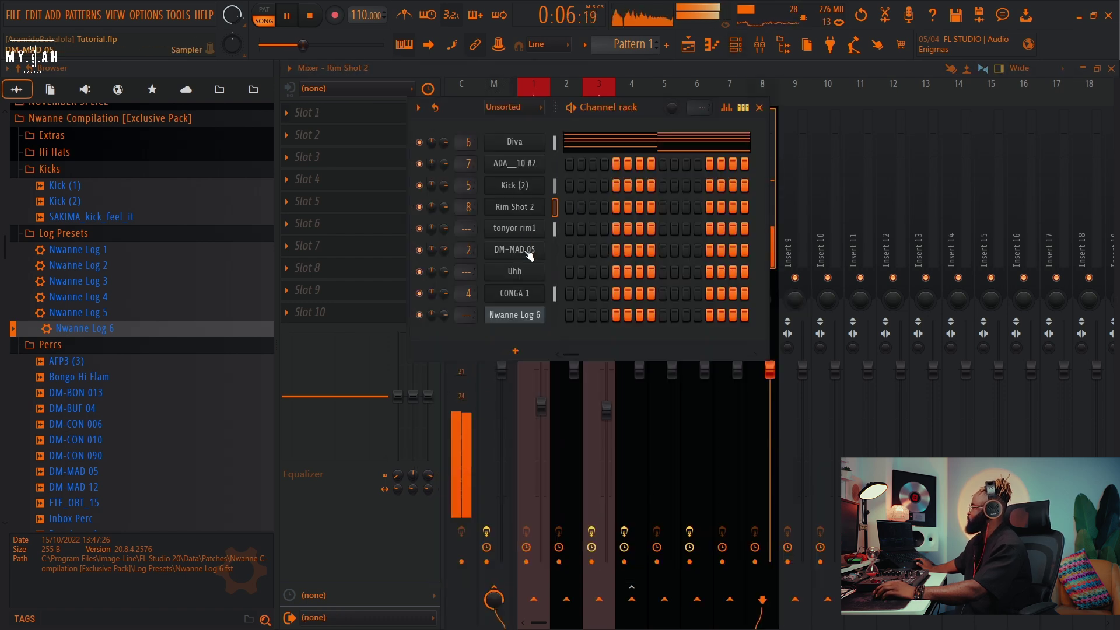
pyautogui.click(515, 271)
pyautogui.hotkey('ctrl', 'l')
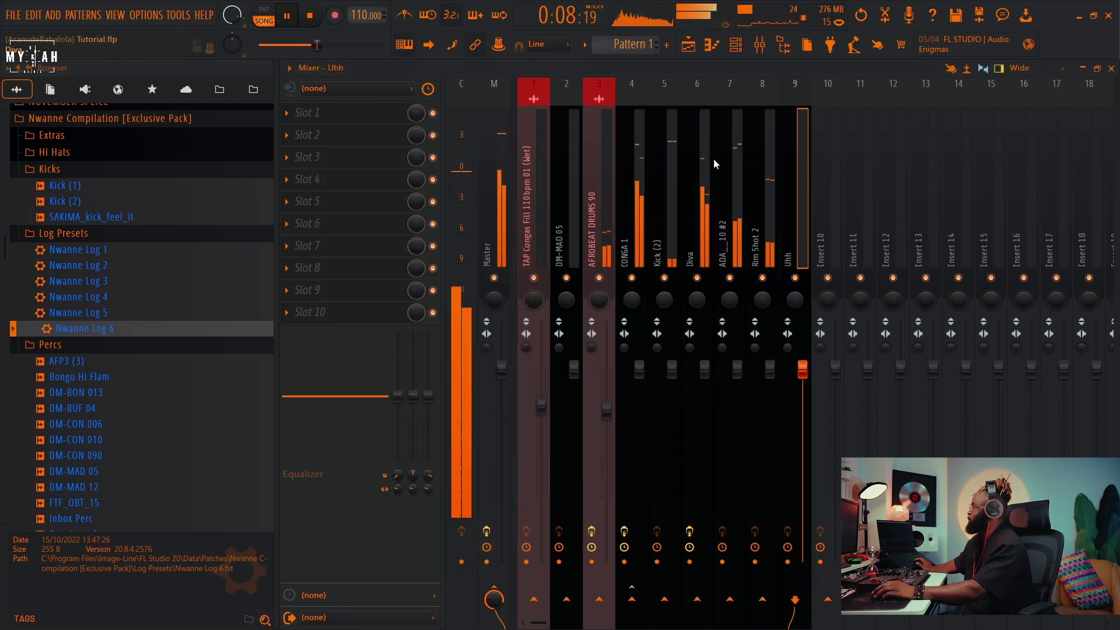
pyautogui.click(735, 45)
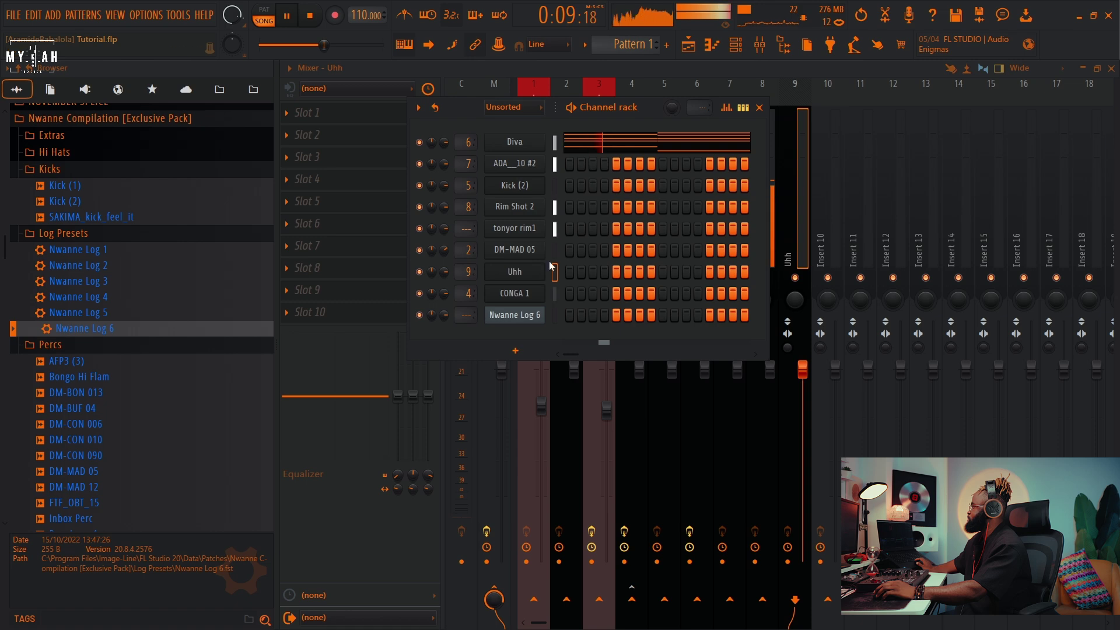
# Step: Route the tonyor rim1 channel to mixer track 10
pyautogui.click(517, 233)
pyautogui.hotkey('ctrl', 'l')
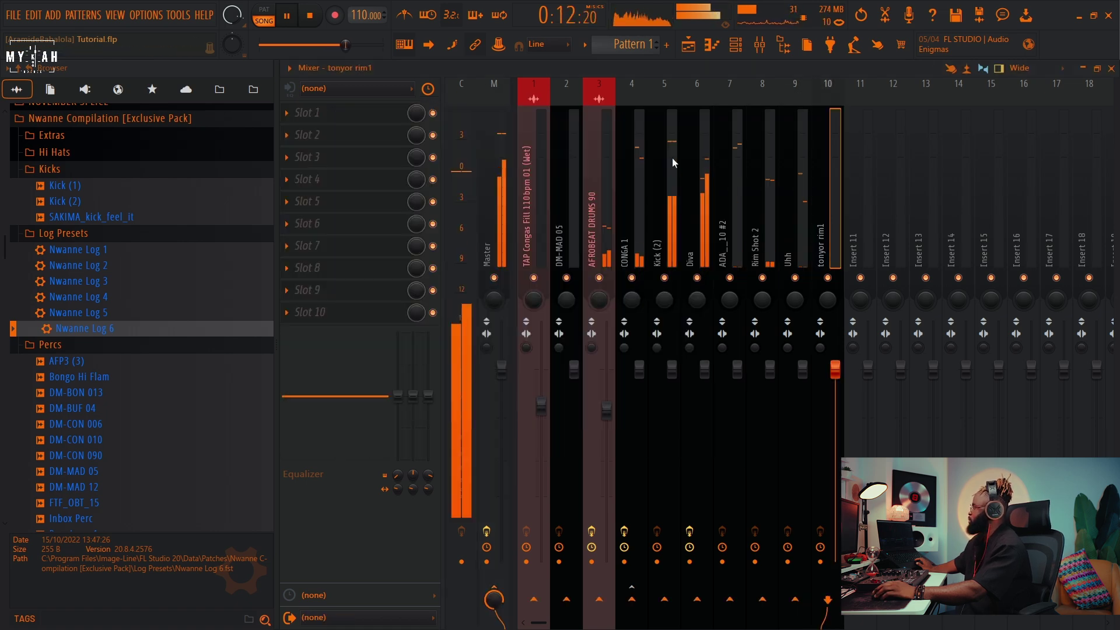
pyautogui.click(735, 45)
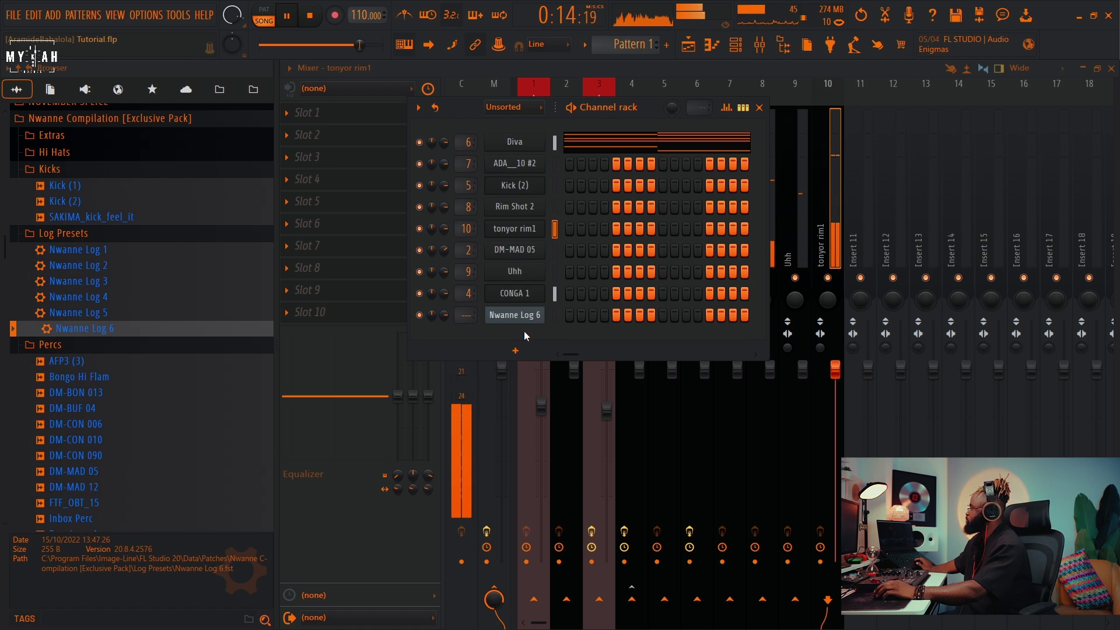
# Step: Delete the Nwanne Log 6 channel from the channel rack
pyautogui.rightClick(518, 317)
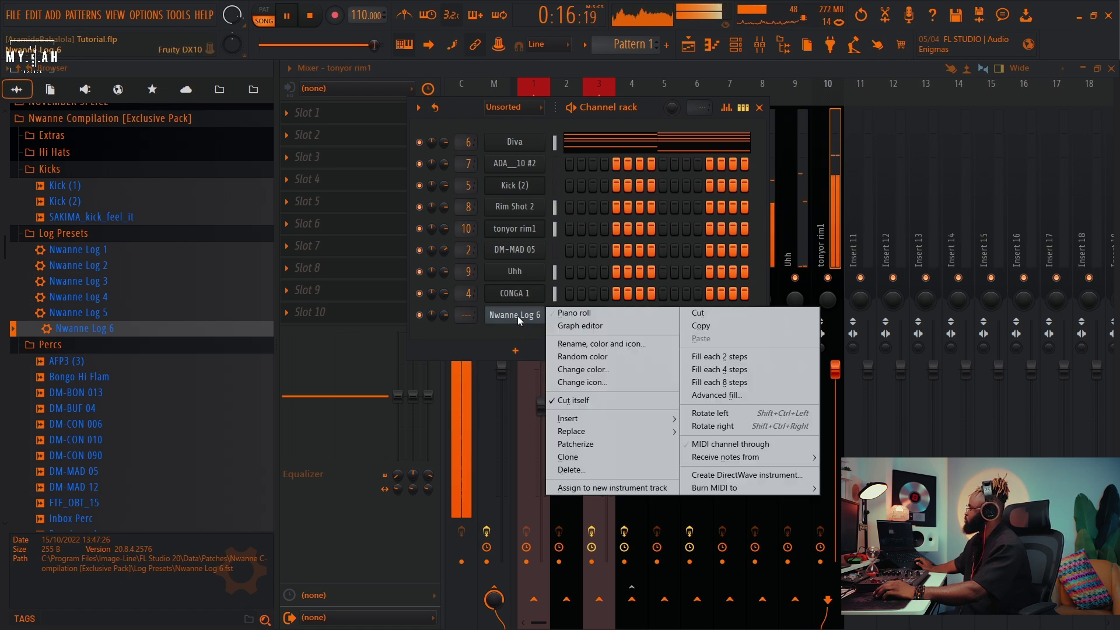
pyautogui.click(514, 330)
pyautogui.rightClick(519, 320)
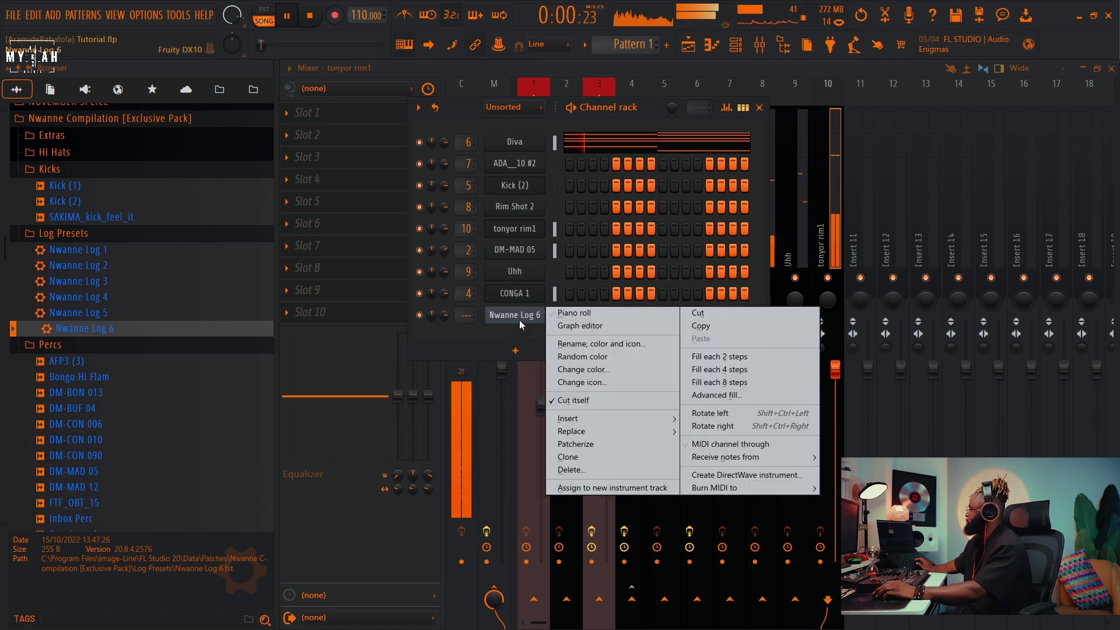
pyautogui.click(569, 470)
pyautogui.click(604, 369)
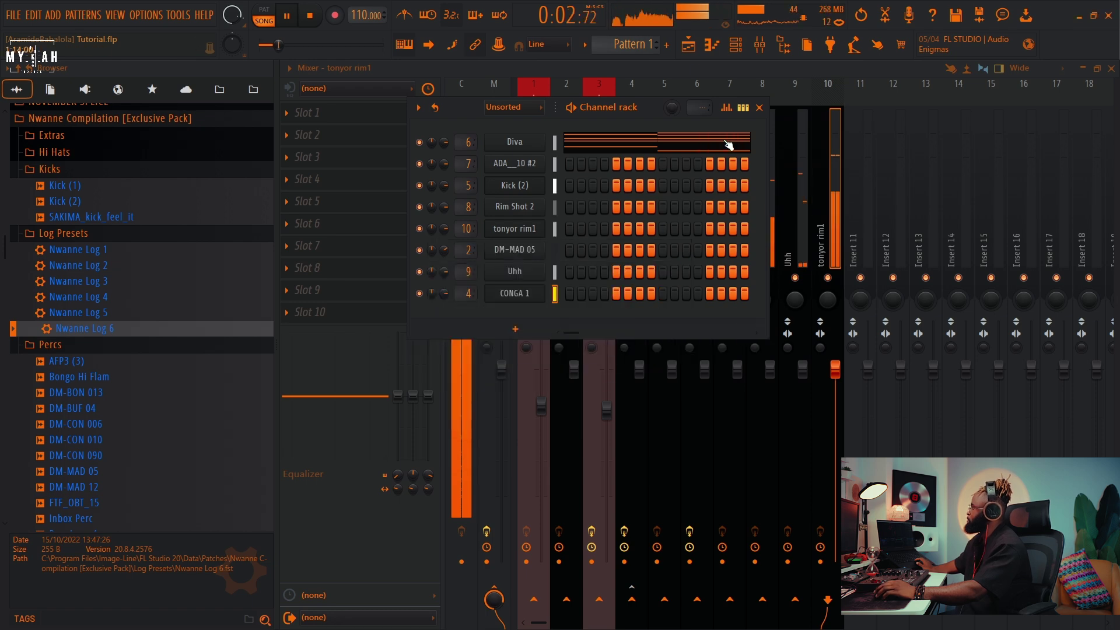
# Step: Add an Omnisphere instrument as a new channel at the end of the channel rack
pyautogui.press('F5')
pyautogui.moveTo(723, 78); pyautogui.dragTo(597, 119)
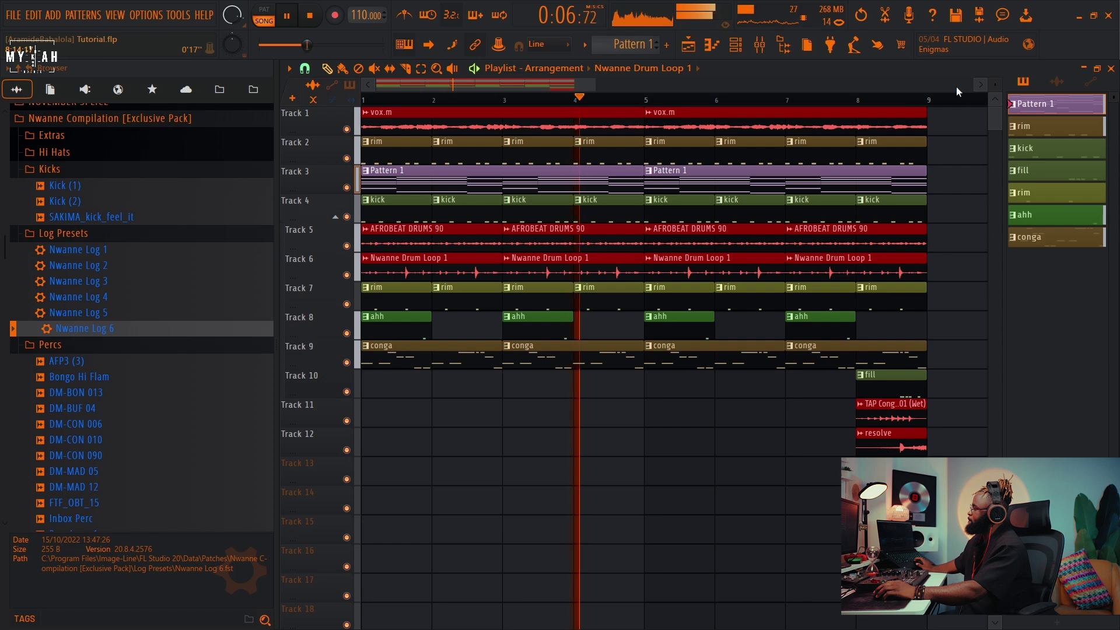
pyautogui.moveTo(996, 84); pyautogui.dragTo(996, 77)
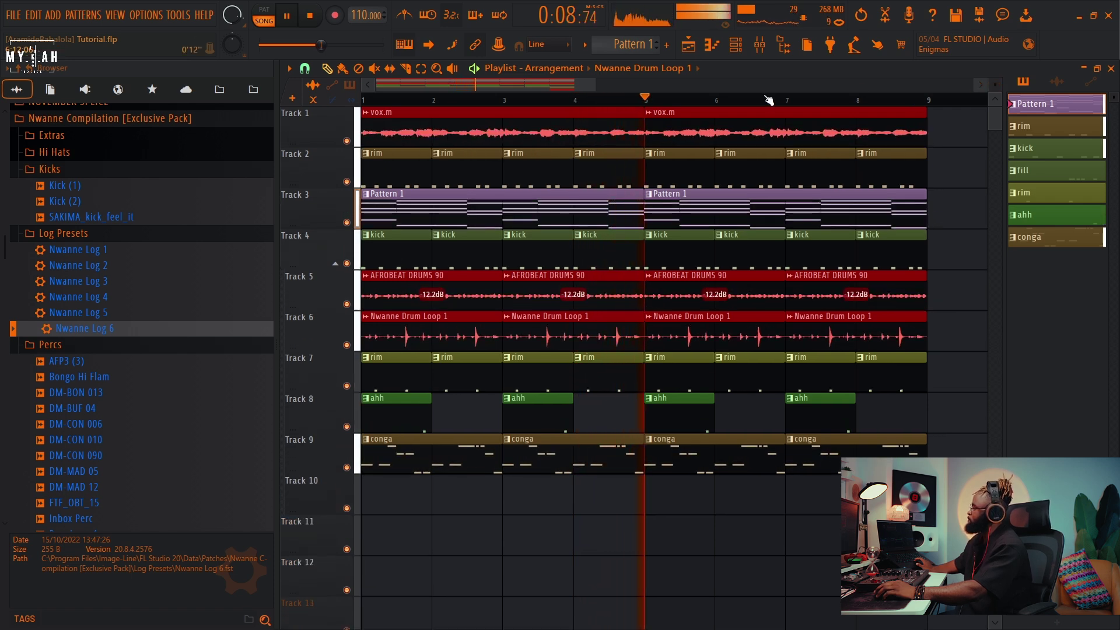
pyautogui.scroll(-3, 770, 103)
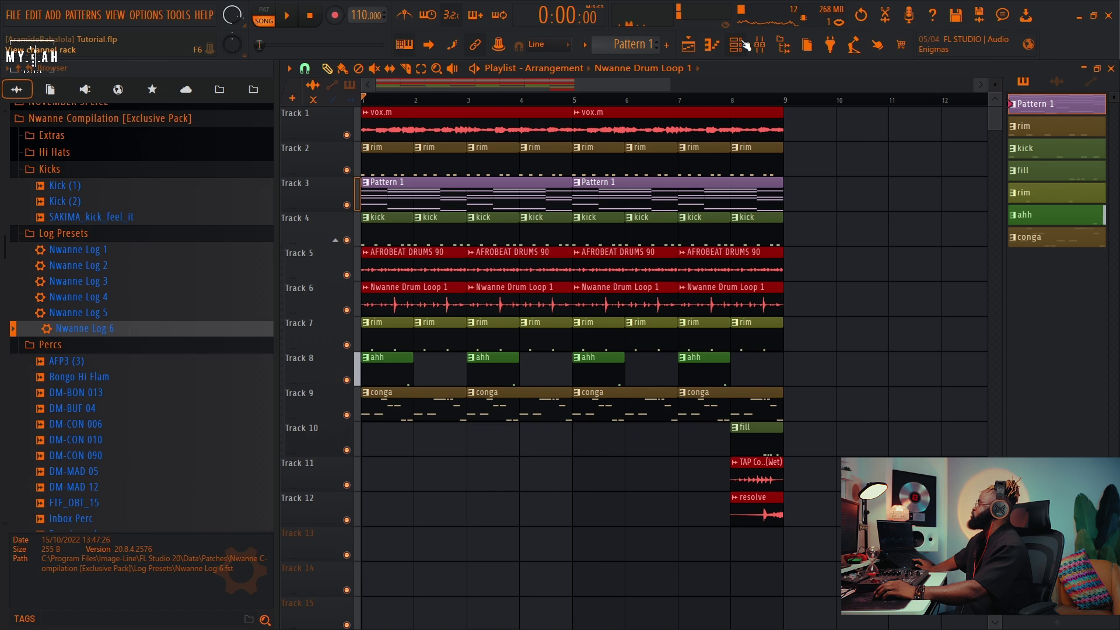
pyautogui.click(746, 44)
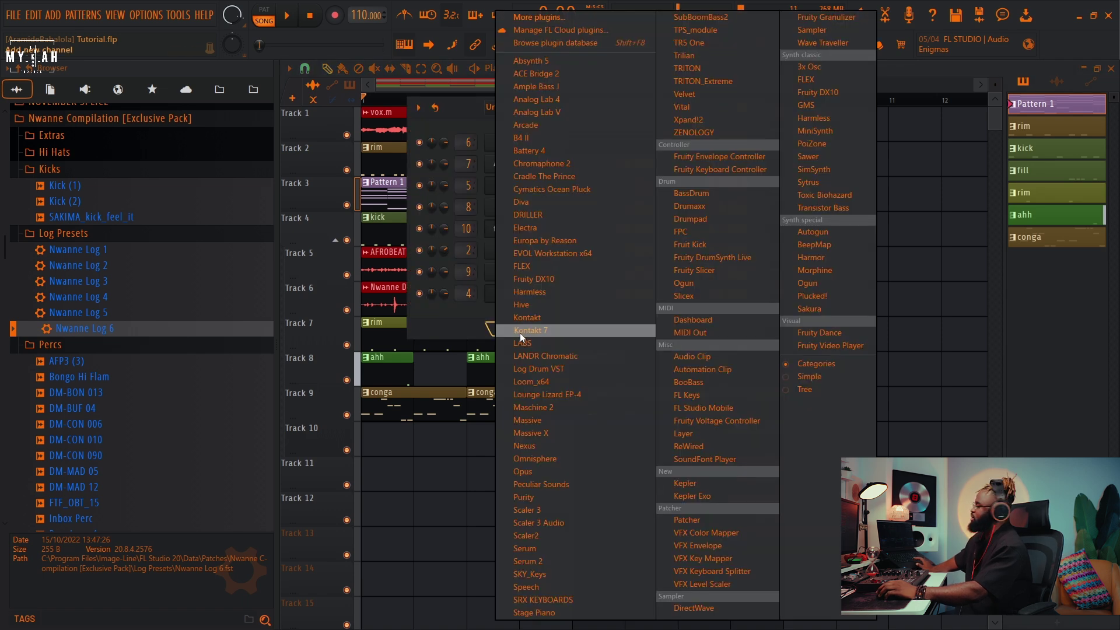
pyautogui.click(520, 331)
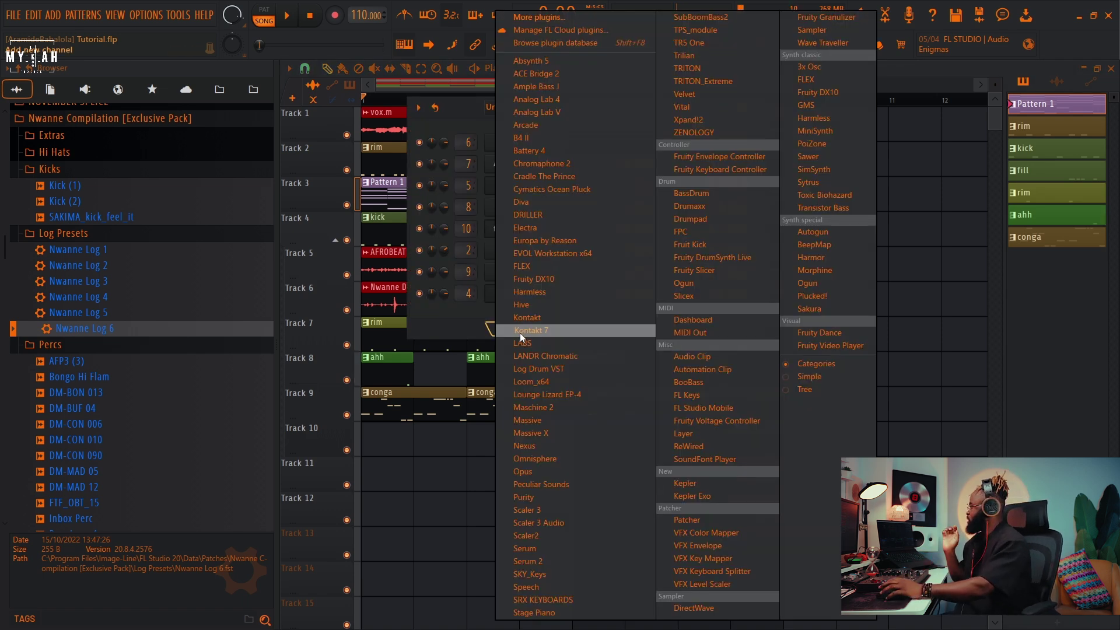
pyautogui.click(535, 459)
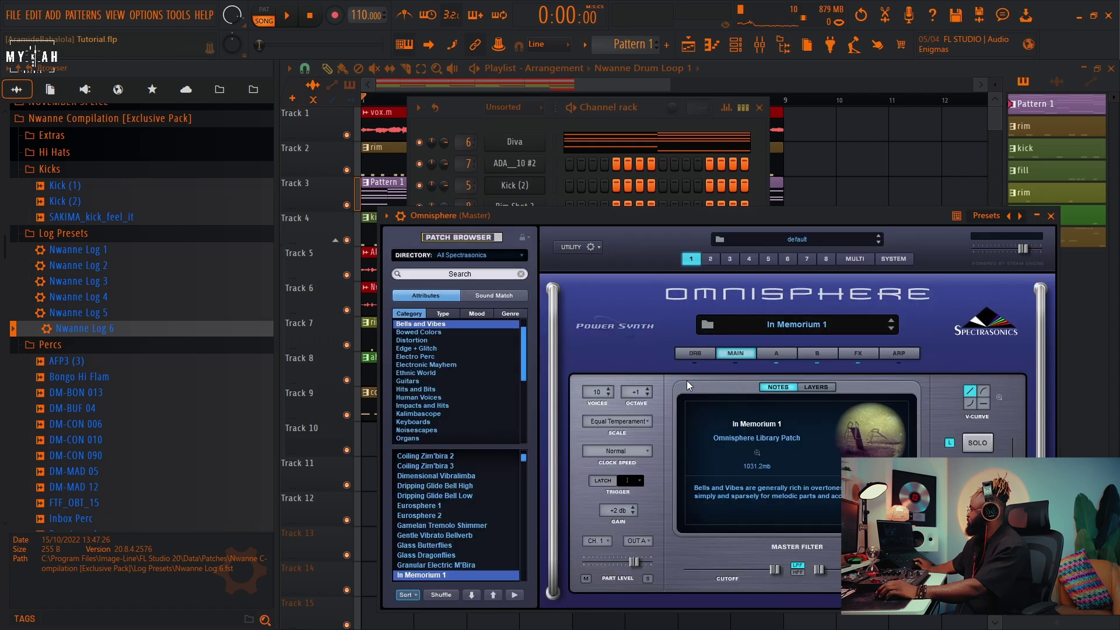
# Step: Load the Jazz Guitar Octaves a patch from Omnisphere's Guitars category
pyautogui.scroll(-4, 440, 413)
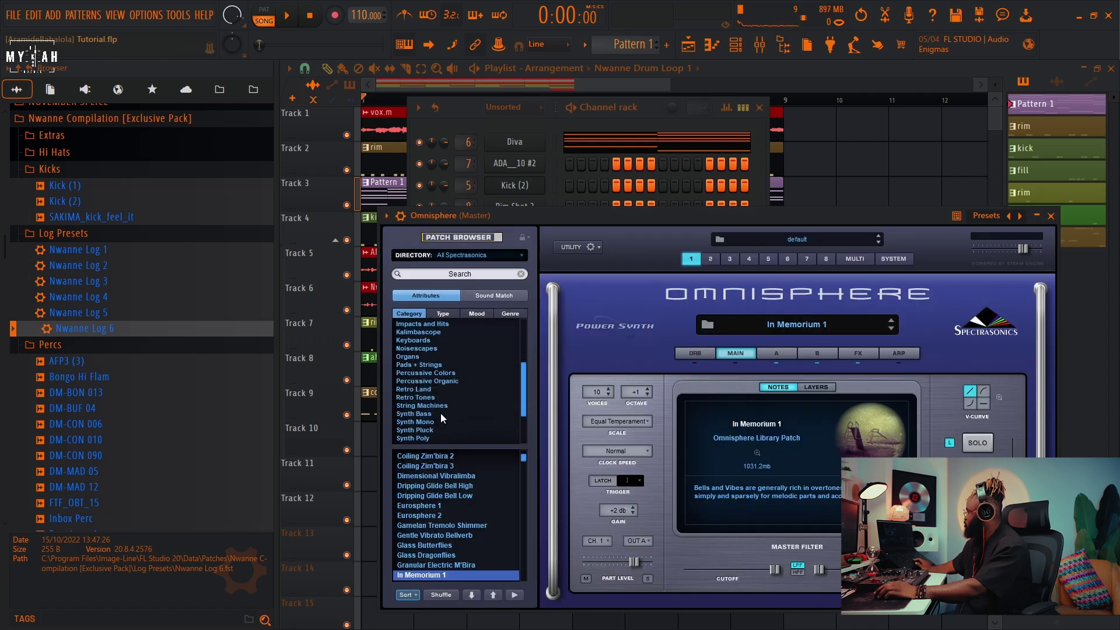
pyautogui.scroll(3, 442, 409)
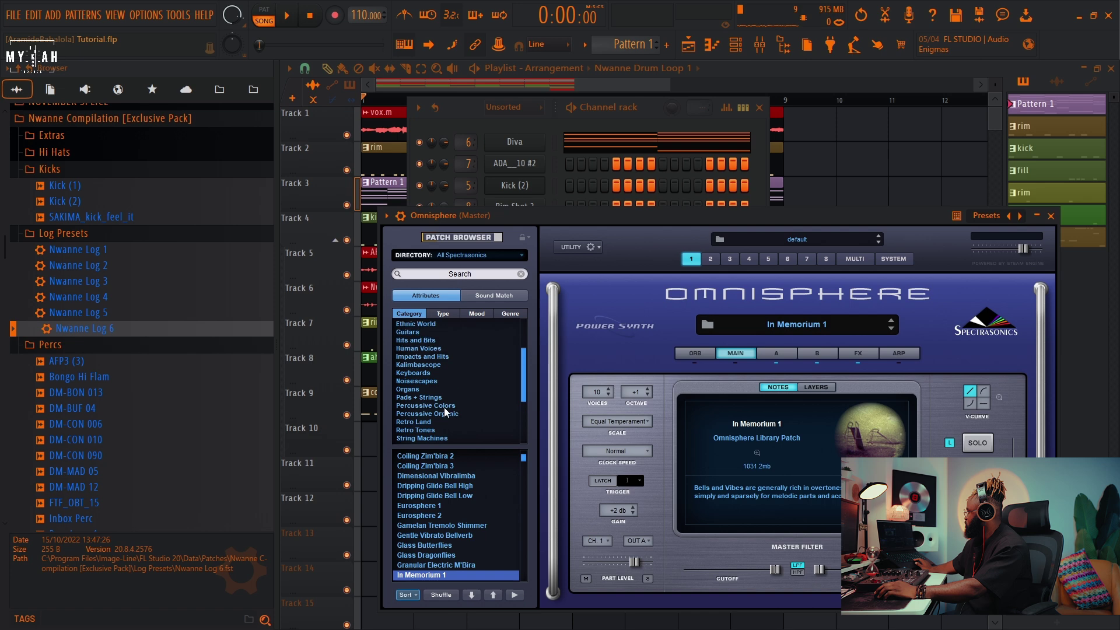
pyautogui.click(416, 349)
pyautogui.scroll(-5, 469, 533)
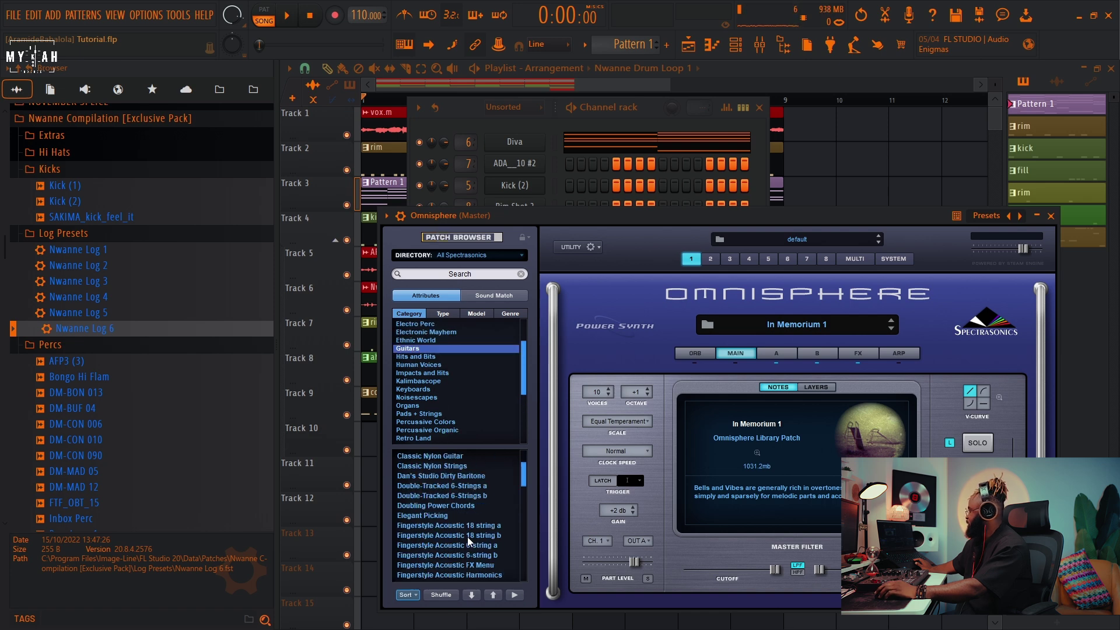
pyautogui.scroll(-3, 470, 531)
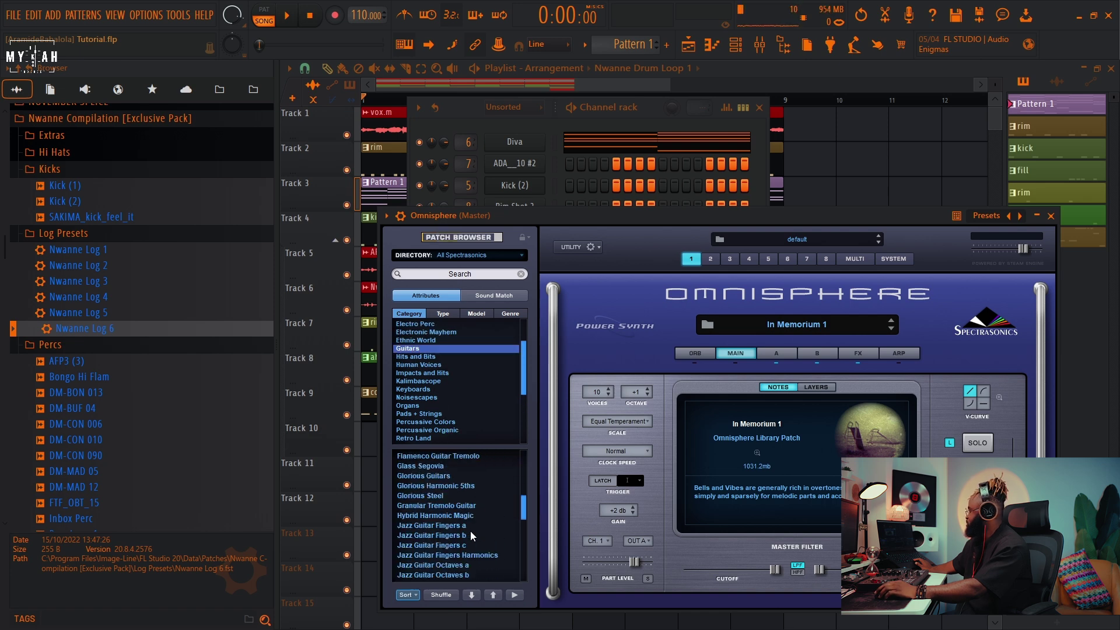
pyautogui.click(462, 567)
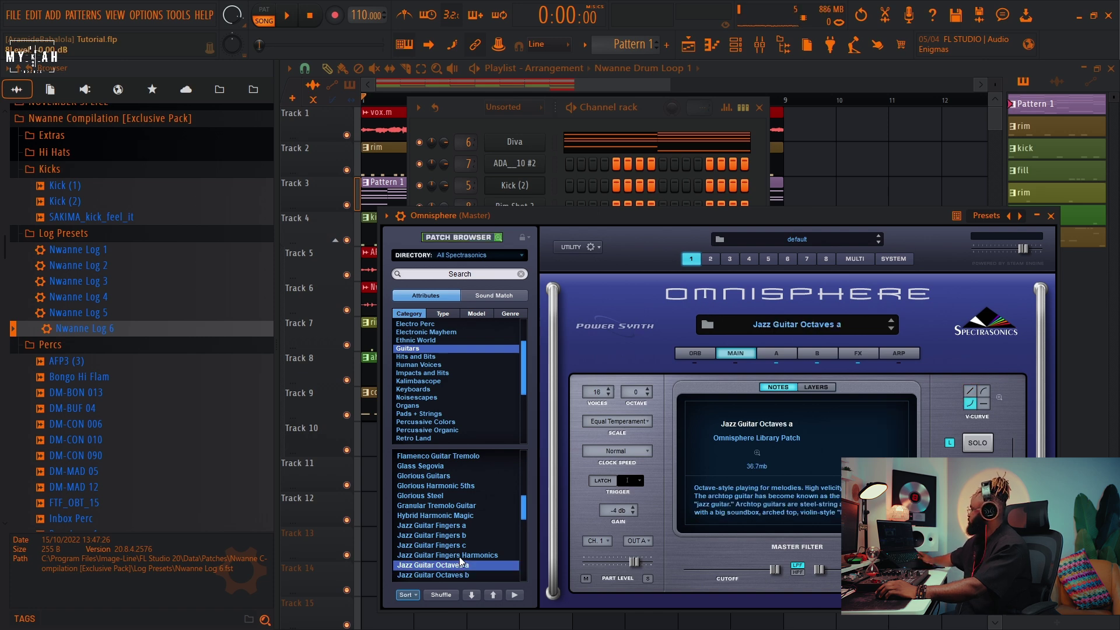
pyautogui.moveTo(376, 227); pyautogui.dragTo(355, 195)
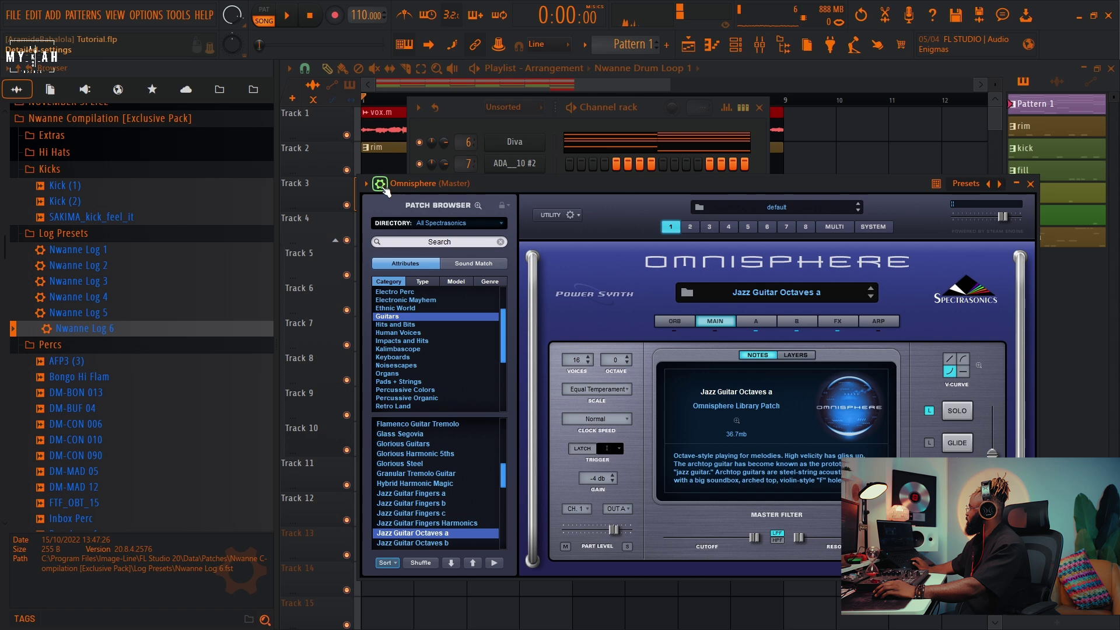
# Step: Set the Omnisphere channel's root note to F#4 and start the song playing
pyautogui.click(382, 187)
pyautogui.click(529, 476)
pyautogui.press('space')
# Step: Create a new pattern named Guitar with an olive-green colour
pyautogui.click(630, 45)
pyautogui.click(681, 64)
pyautogui.press('capslock')
pyautogui.write('Guitar')
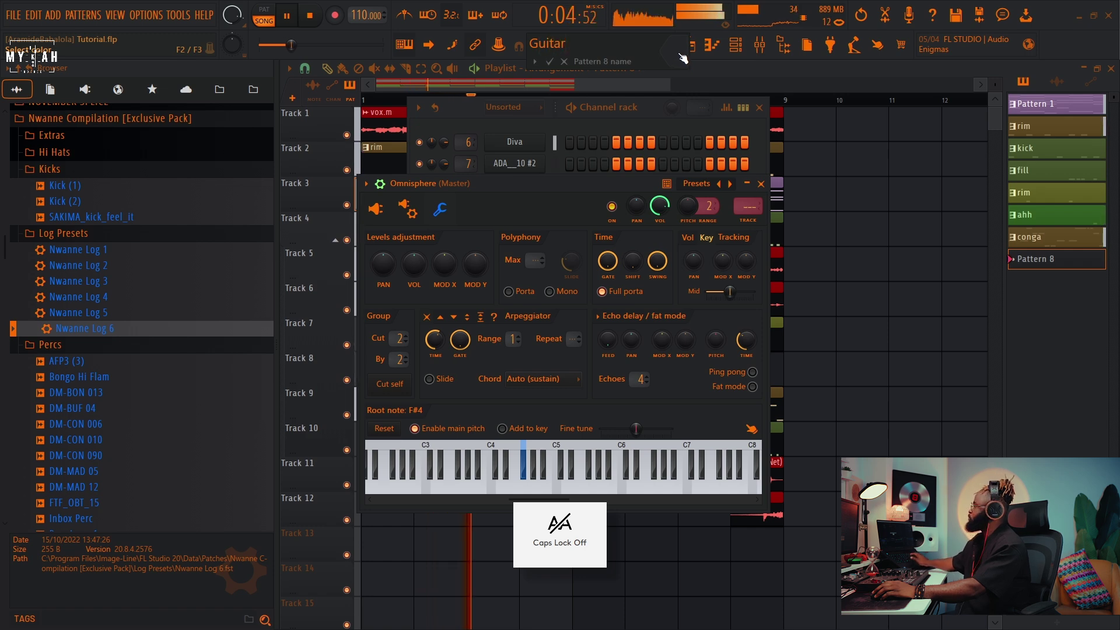
pyautogui.click(680, 55)
pyautogui.click(744, 191)
pyautogui.press('Return')
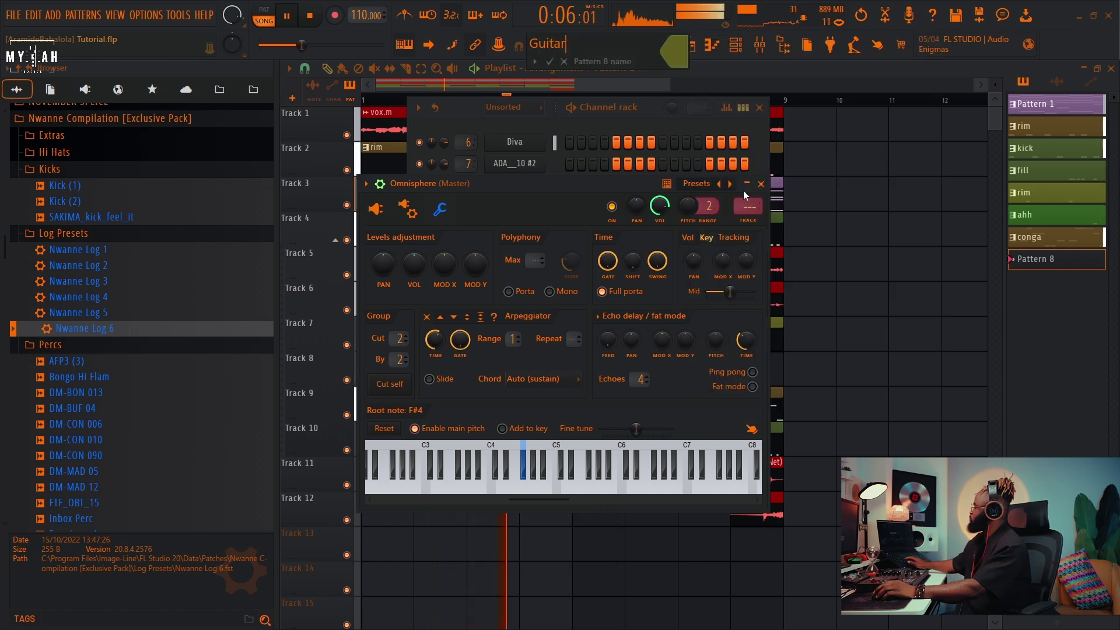
pyautogui.press('Return')
# Step: Insert a new playlist track at Track 10 and place the Guitar pattern there at bar 1
pyautogui.click(553, 71)
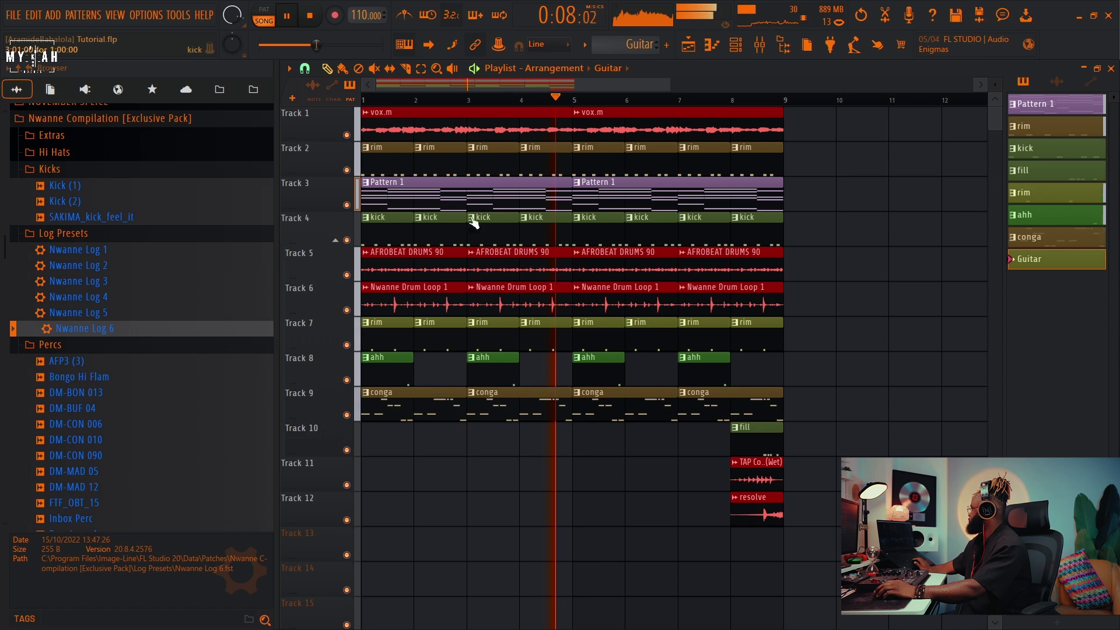
pyautogui.rightClick(328, 439)
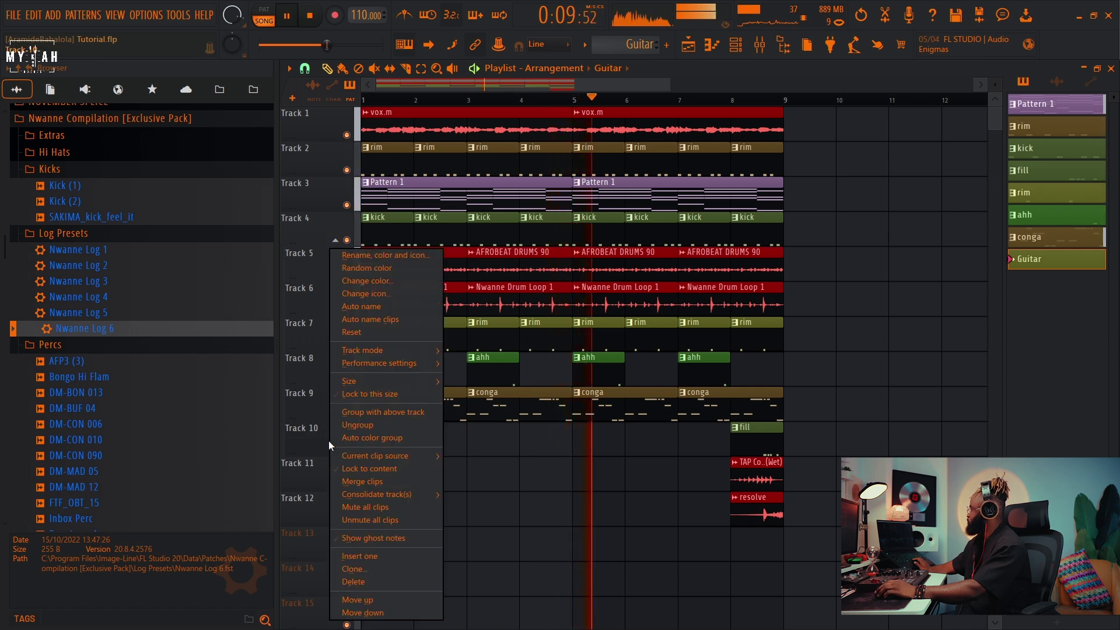
pyautogui.click(367, 556)
pyautogui.click(370, 445)
pyautogui.press('space')
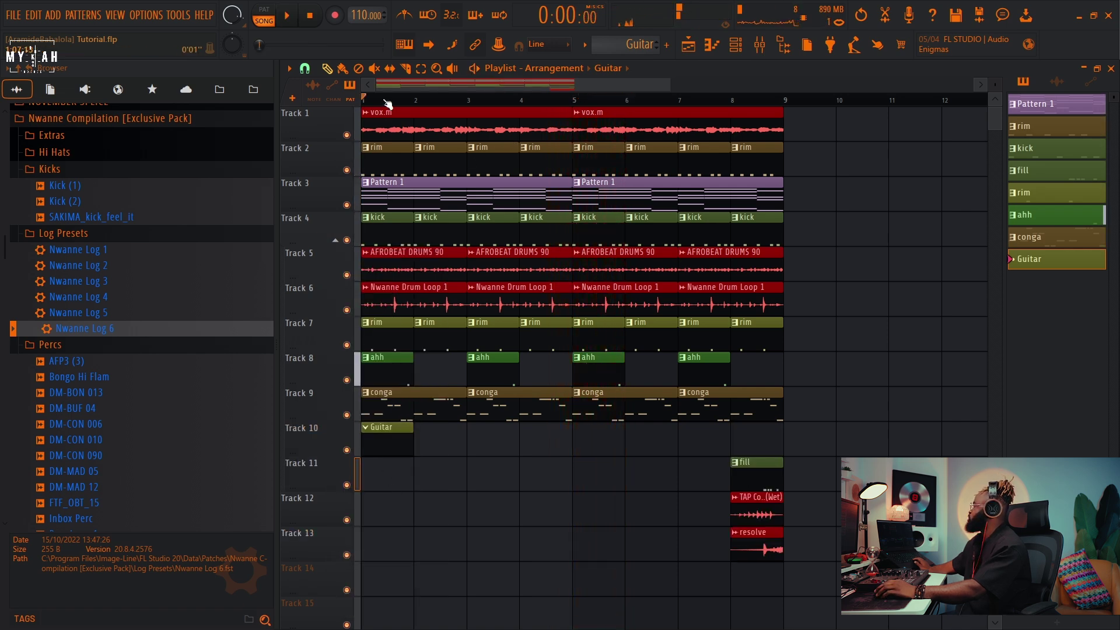
# Step: Copy the Diva chord notes from Pattern 1 and paste them into the Omnisphere channel of the Guitar pattern
pyautogui.click(736, 45)
pyautogui.rightClick(527, 149)
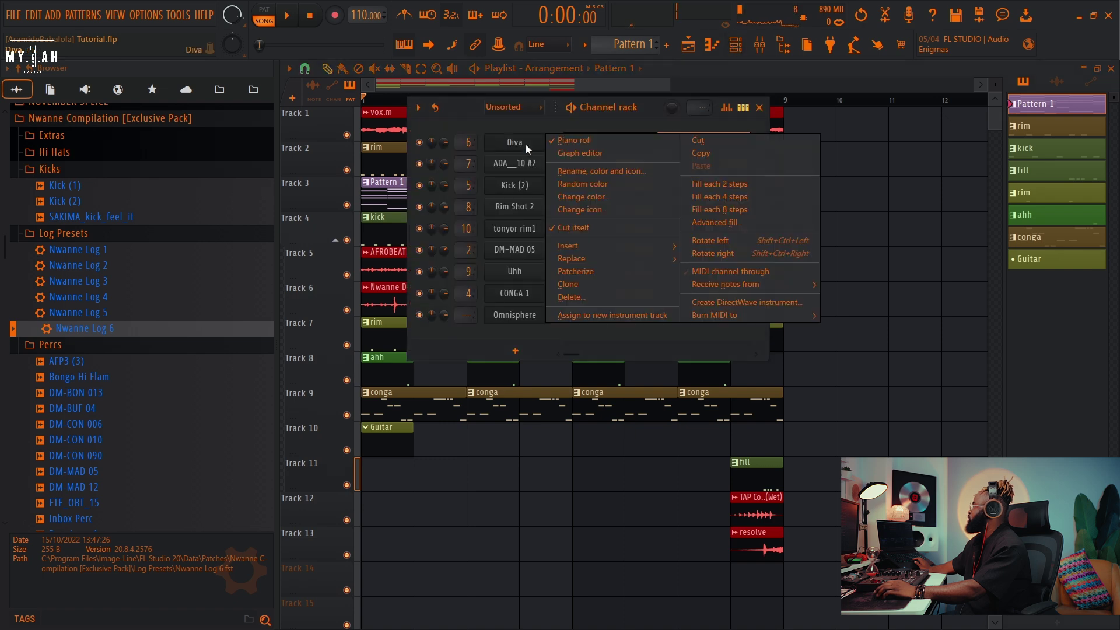
pyautogui.click(704, 155)
pyautogui.click(397, 431)
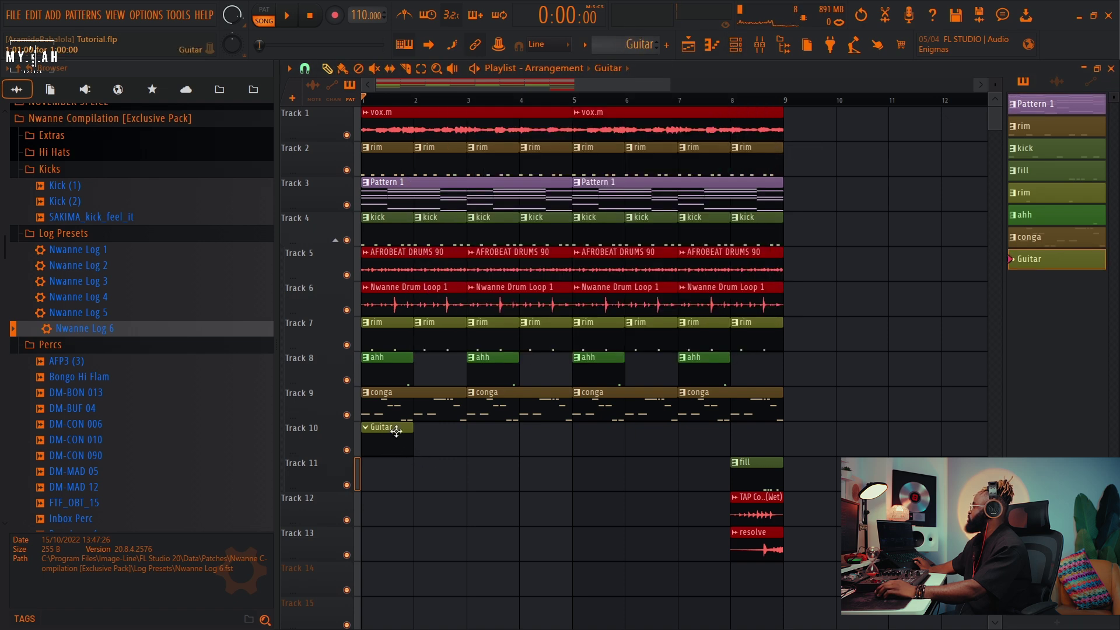
pyautogui.click(736, 46)
pyautogui.rightClick(520, 316)
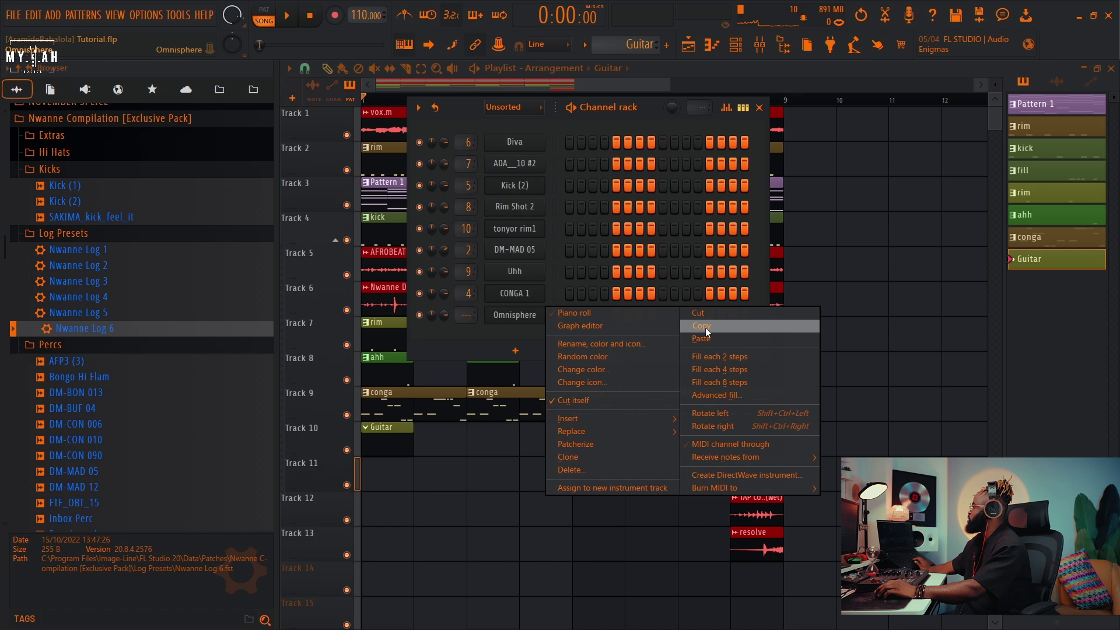
pyautogui.click(706, 334)
# Step: Solo the Guitar track, Track 10, in the playlist
pyautogui.click(540, 318)
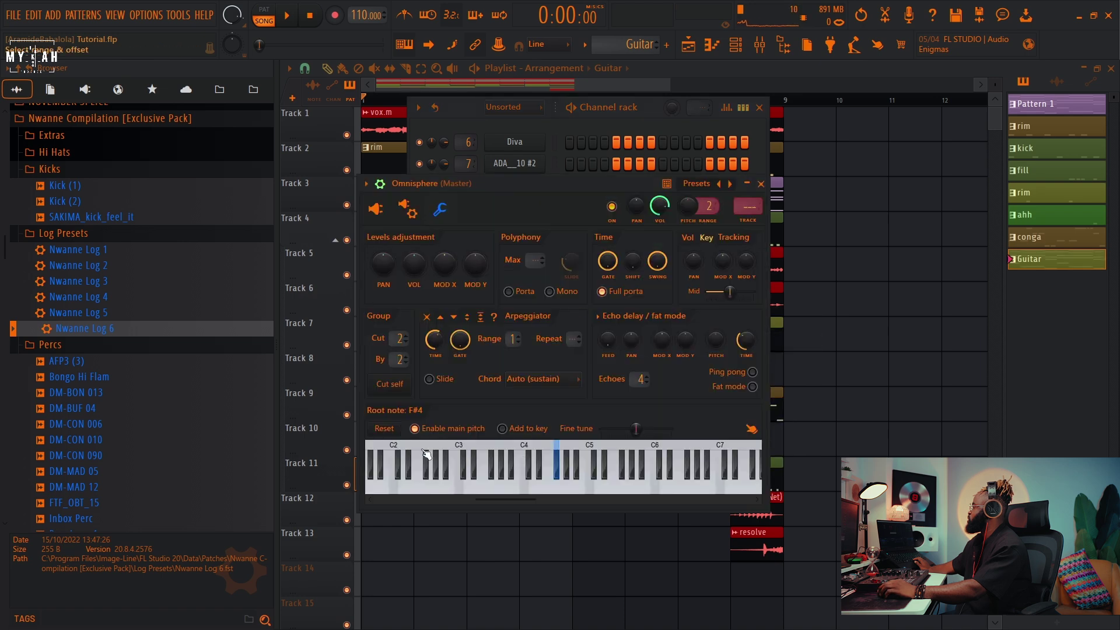
pyautogui.click(390, 433)
pyautogui.rightClick(440, 538)
pyautogui.rightClick(347, 451)
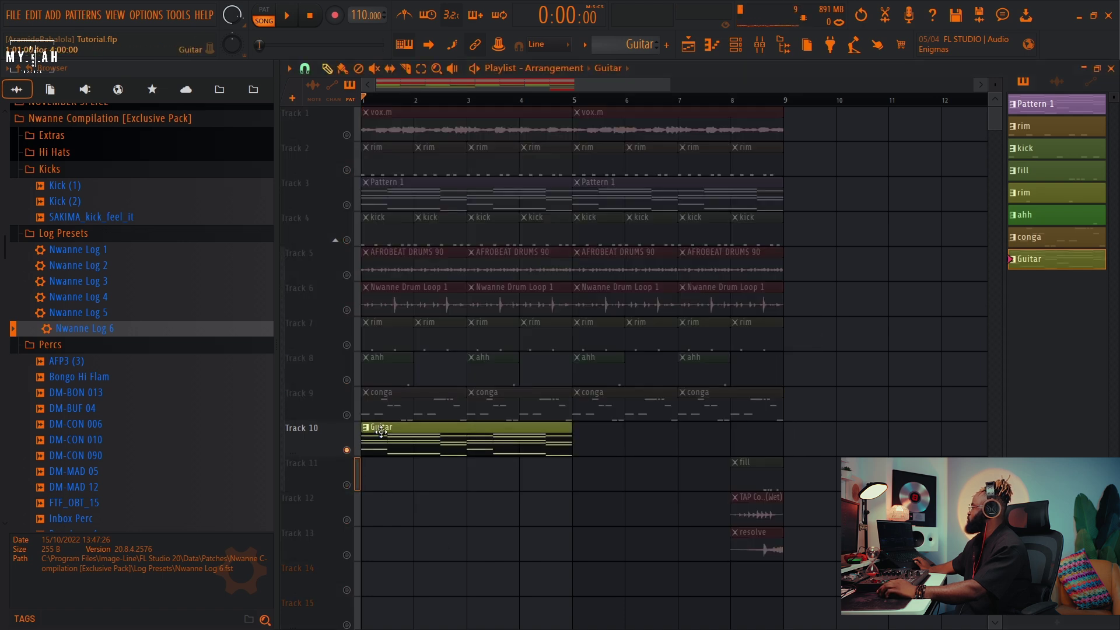
# Step: Transpose the Guitar pattern's chords up one octave as short stabs, and shift them all about 0.4 bar later
pyautogui.doubleClick(382, 431)
pyautogui.press('space')
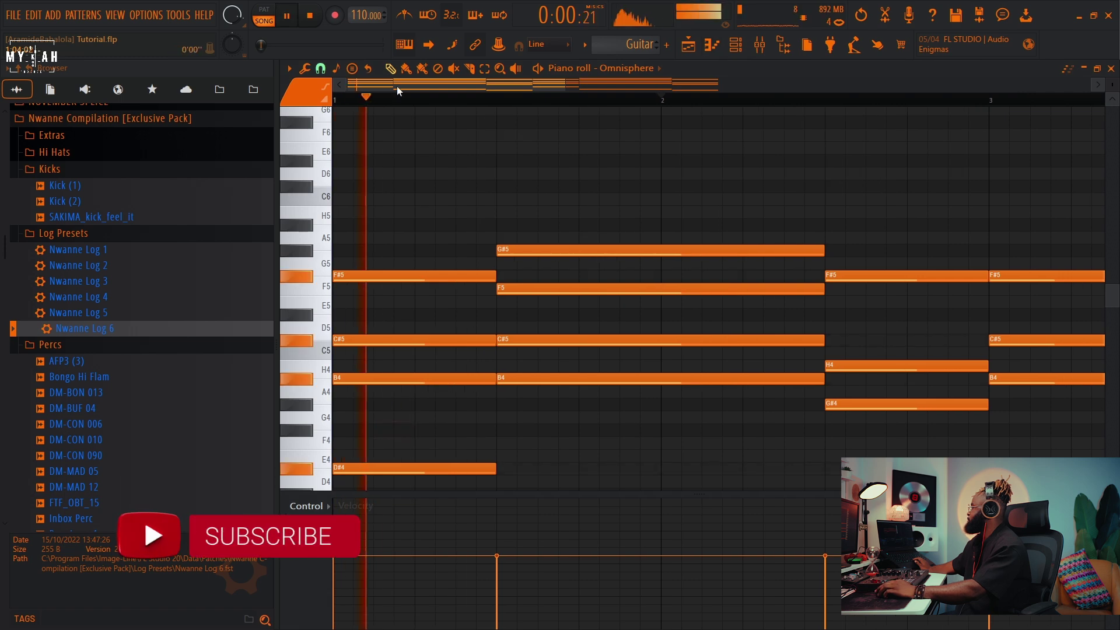
pyautogui.scroll(-6, 414, 104)
pyautogui.press('space')
pyautogui.hotkey('ctrl', 'Up')
pyautogui.press('space')
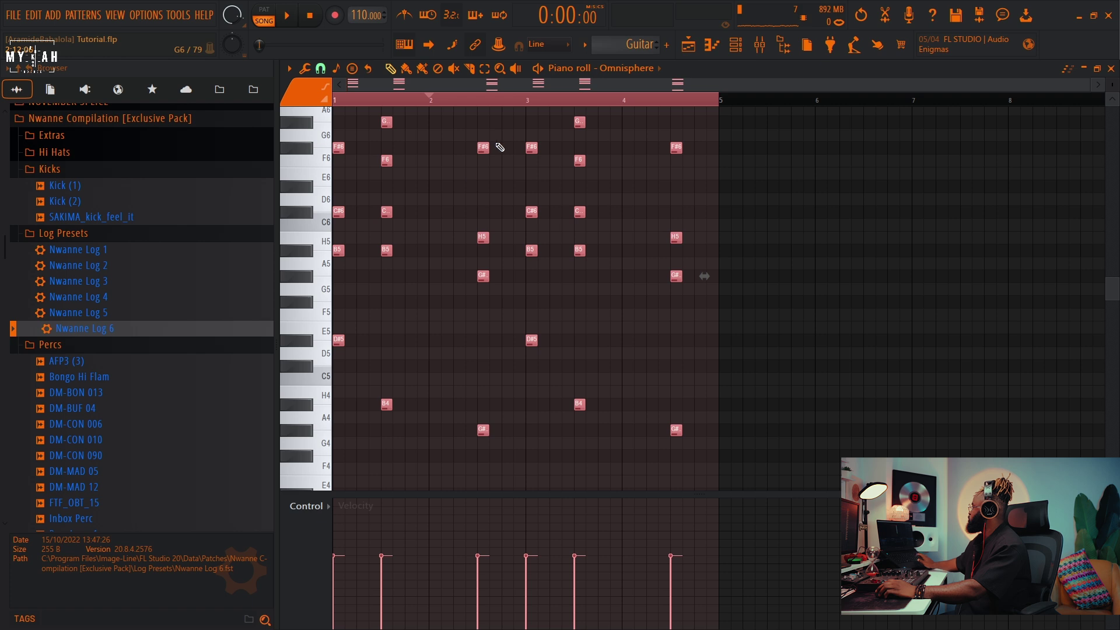
pyautogui.moveTo(338, 252); pyautogui.dragTo(376, 252)
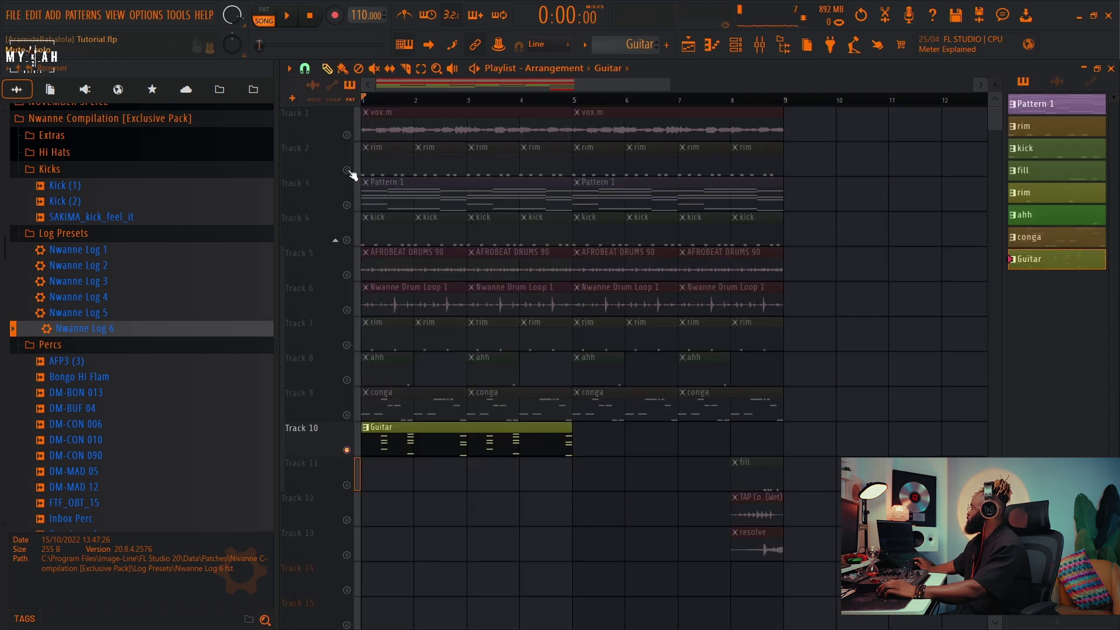
# Step: Unmute the first rim track and the Pattern 1 track and play them together with the guitar
pyautogui.click(348, 171)
pyautogui.press('space')
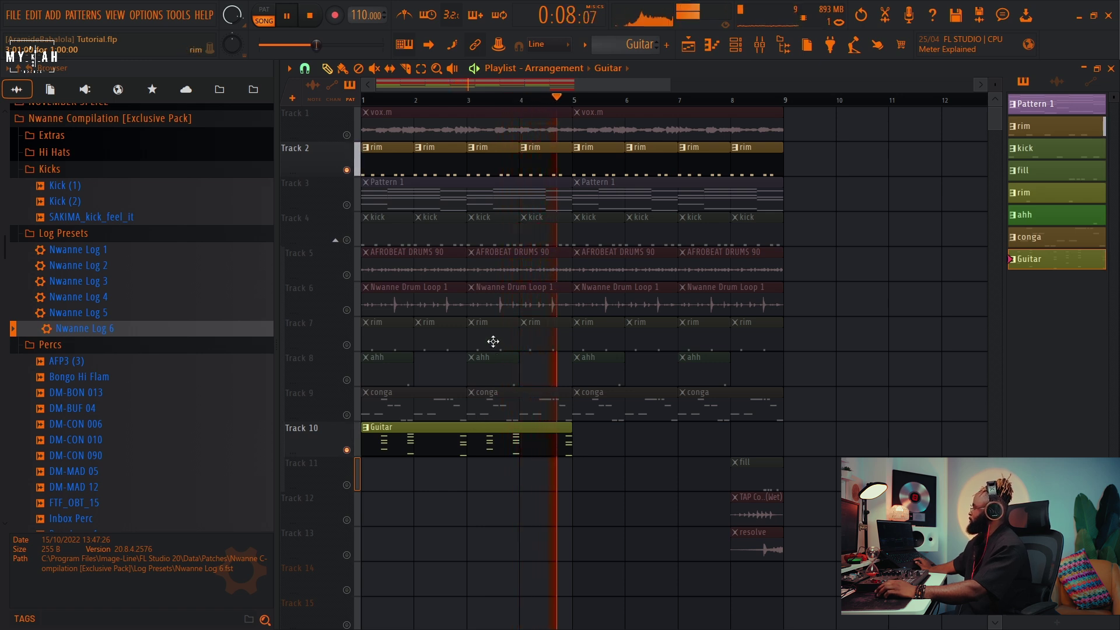
pyautogui.click(348, 205)
pyautogui.press('space')
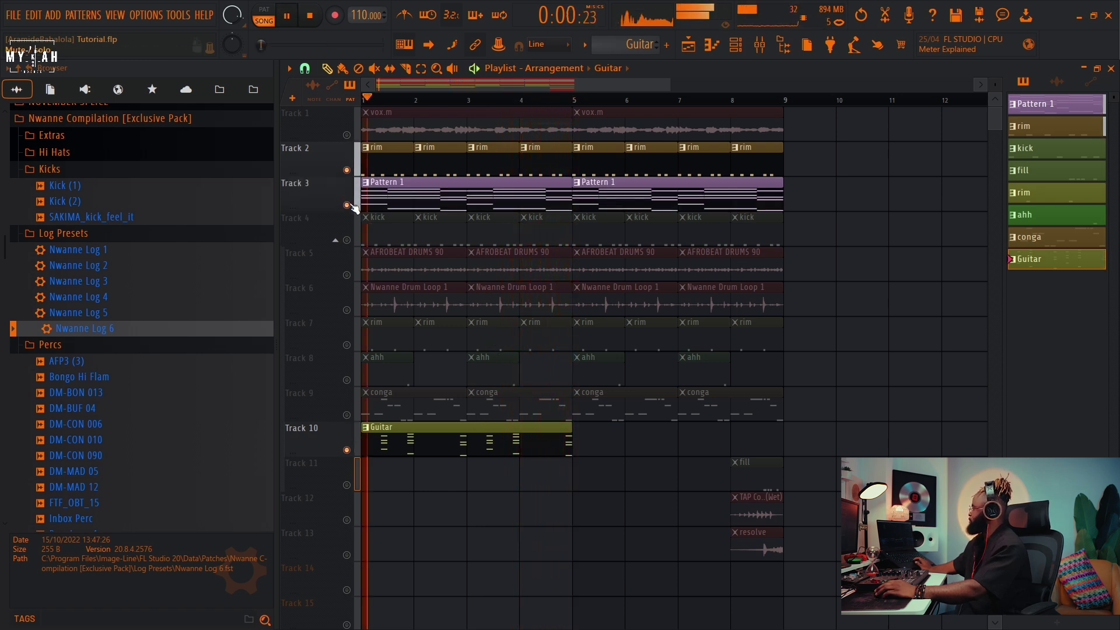
# Step: Route the Omnisphere channel to mixer track 11 and load Fruity Parametric EQ 2 on it
pyautogui.press('space')
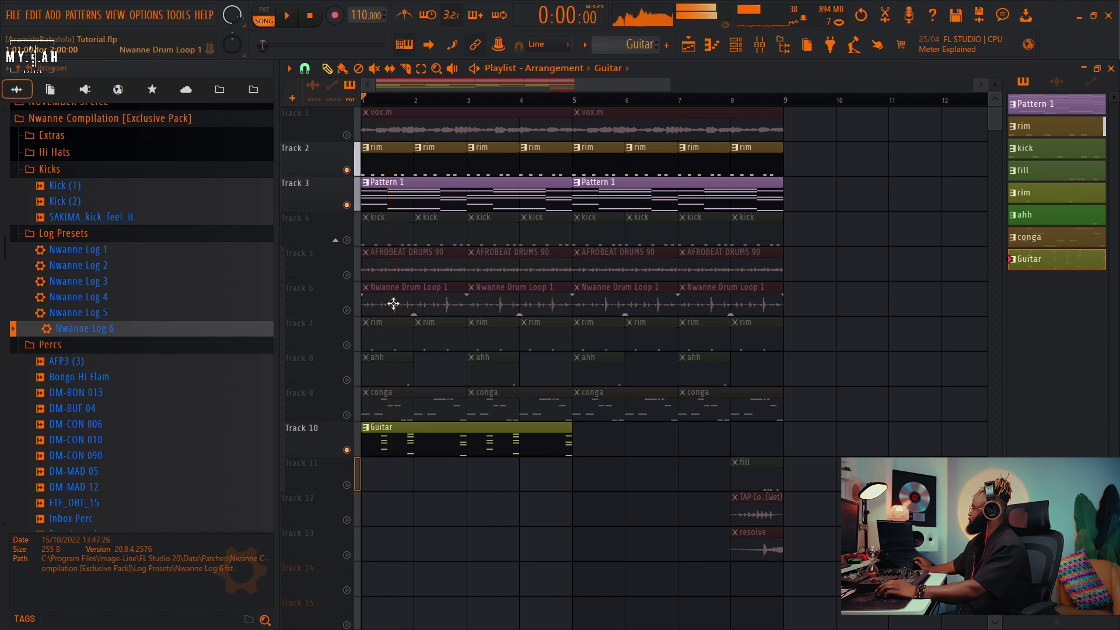
pyautogui.doubleClick(388, 437)
pyautogui.press('space')
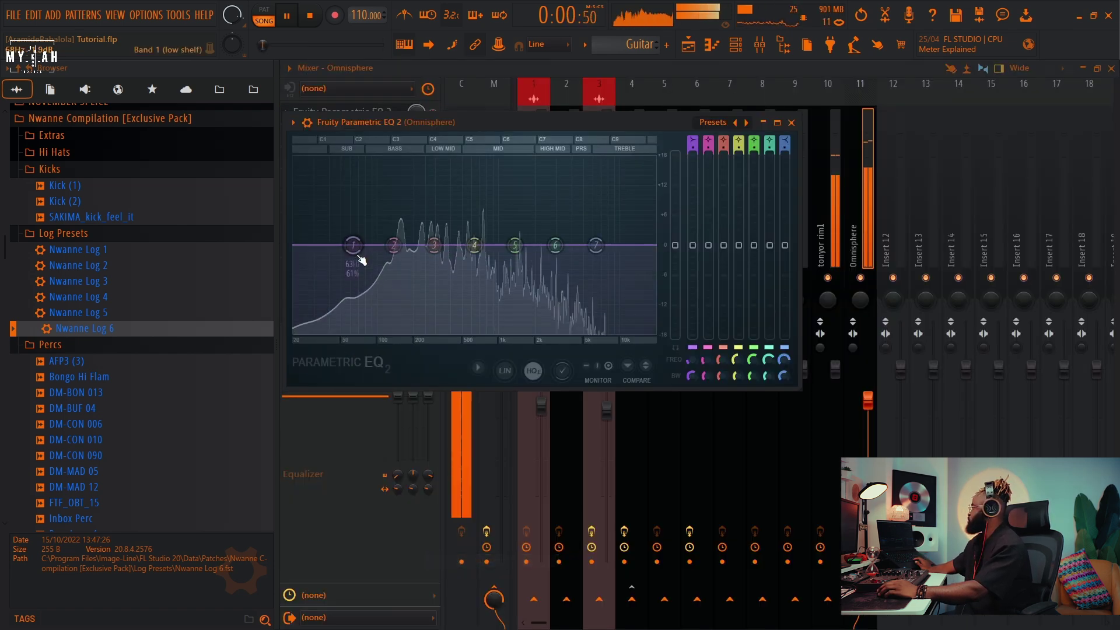
# Step: Cut Omnisphere's low end with EQ band 1 as a steep low shelf at -18 dB around 143 Hz
pyautogui.moveTo(359, 257); pyautogui.dragTo(386, 333)
pyautogui.rightClick(386, 333)
pyautogui.moveTo(410, 384)
pyautogui.click(455, 385)
pyautogui.moveTo(391, 332)
pyautogui.mouseDown()
pyautogui.moveTo(420, 333)
pyautogui.moveTo(396, 333)
pyautogui.mouseUp()
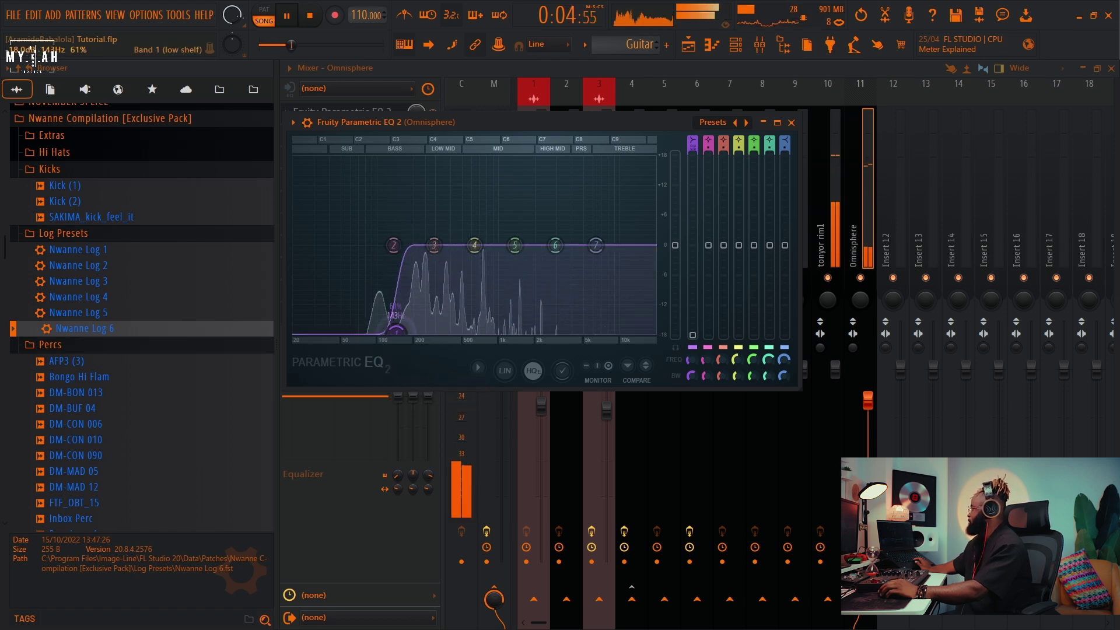
# Step: Dip Omnisphere's low mids slightly with EQ band 3 at about 280 Hz
pyautogui.moveTo(434, 245)
pyautogui.mouseDown()
pyautogui.moveTo(445, 250)
pyautogui.moveTo(435, 264)
pyautogui.mouseUp()
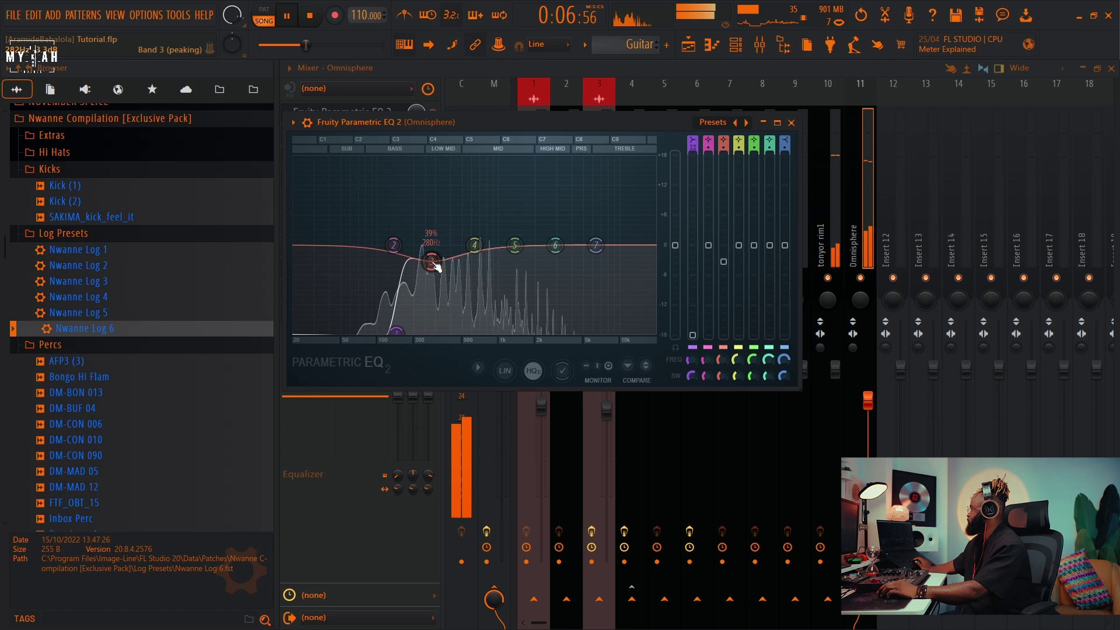
# Step: Unmute the kick, ahh, second rim, Nwanne Drum Loop 1 and AFROBEAT DRUMS 90 tracks while playing the arrangement from the start
pyautogui.click(689, 44)
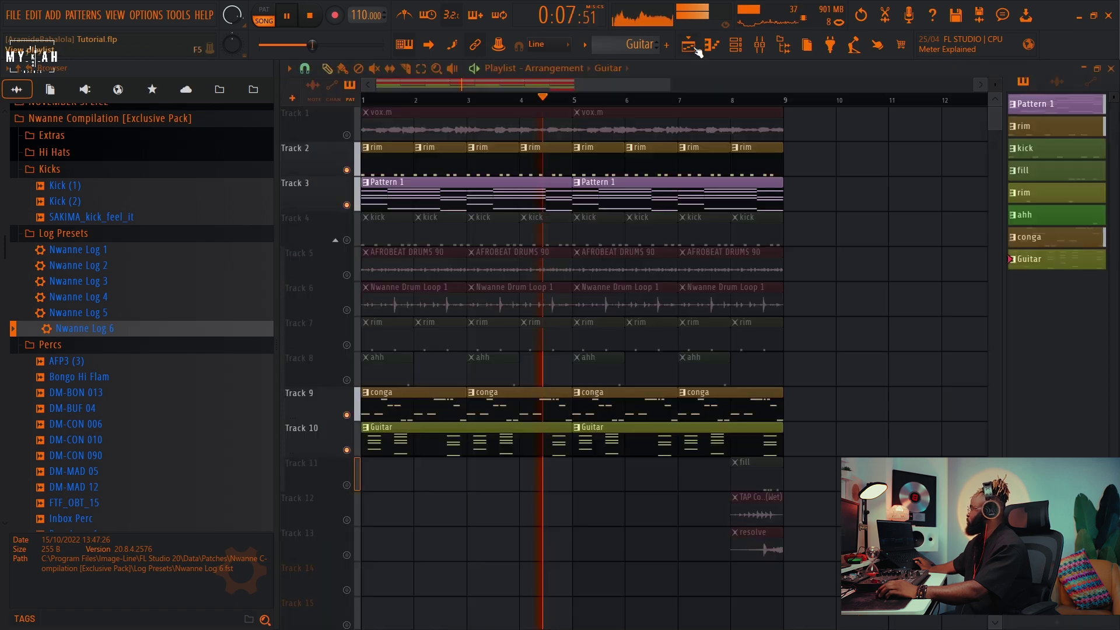
pyautogui.click(355, 244)
pyautogui.doubleClick(433, 233)
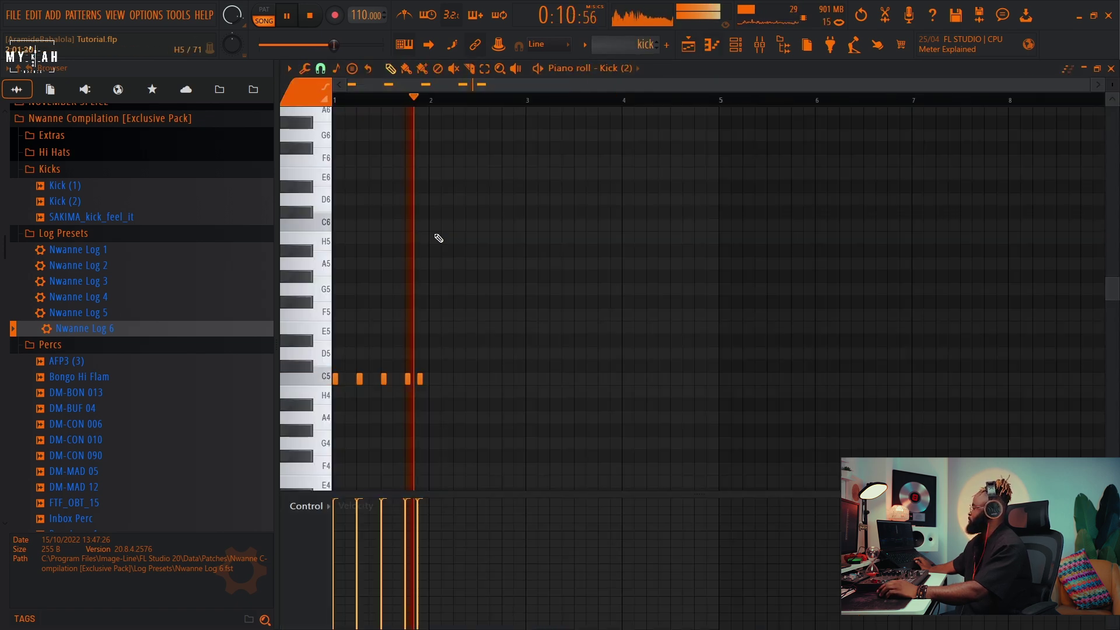
pyautogui.press('l')
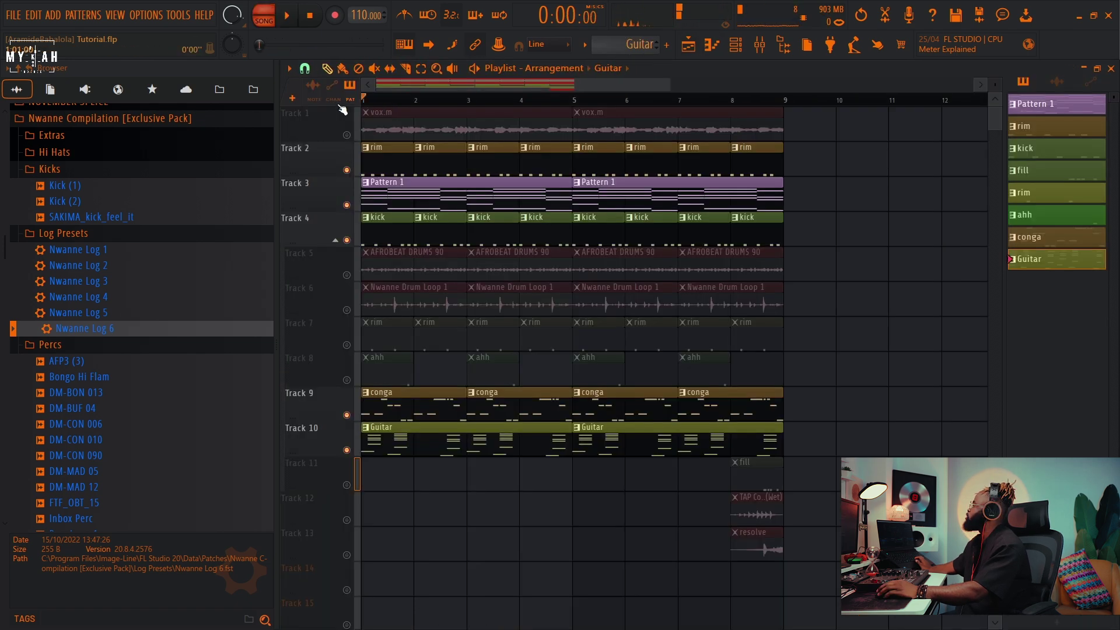
pyautogui.press('space')
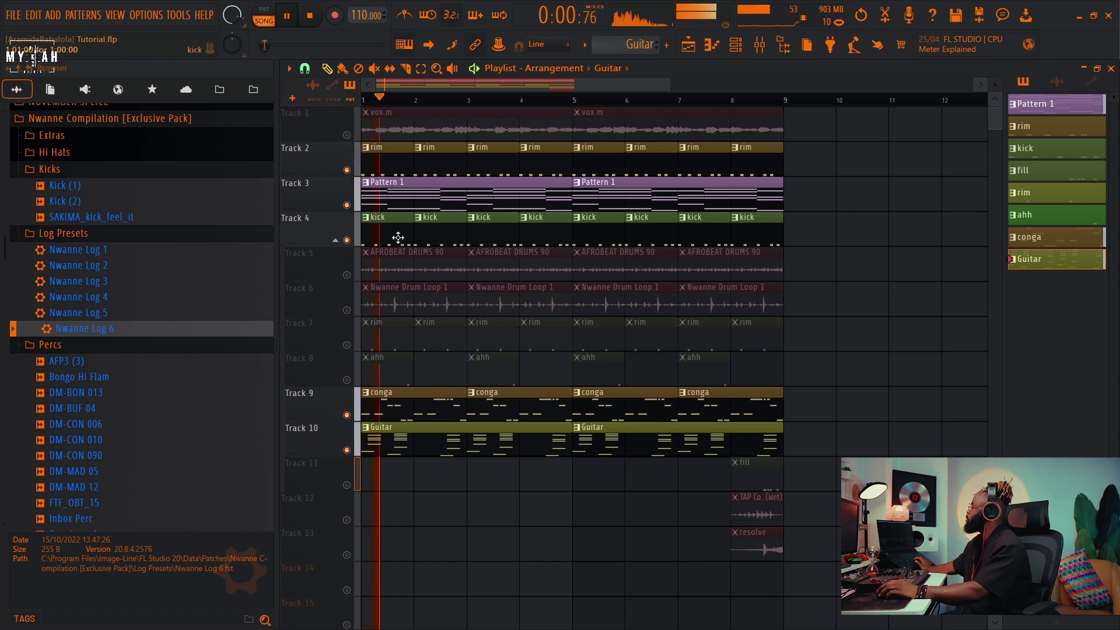
pyautogui.click(355, 371)
pyautogui.click(355, 341)
pyautogui.click(356, 311)
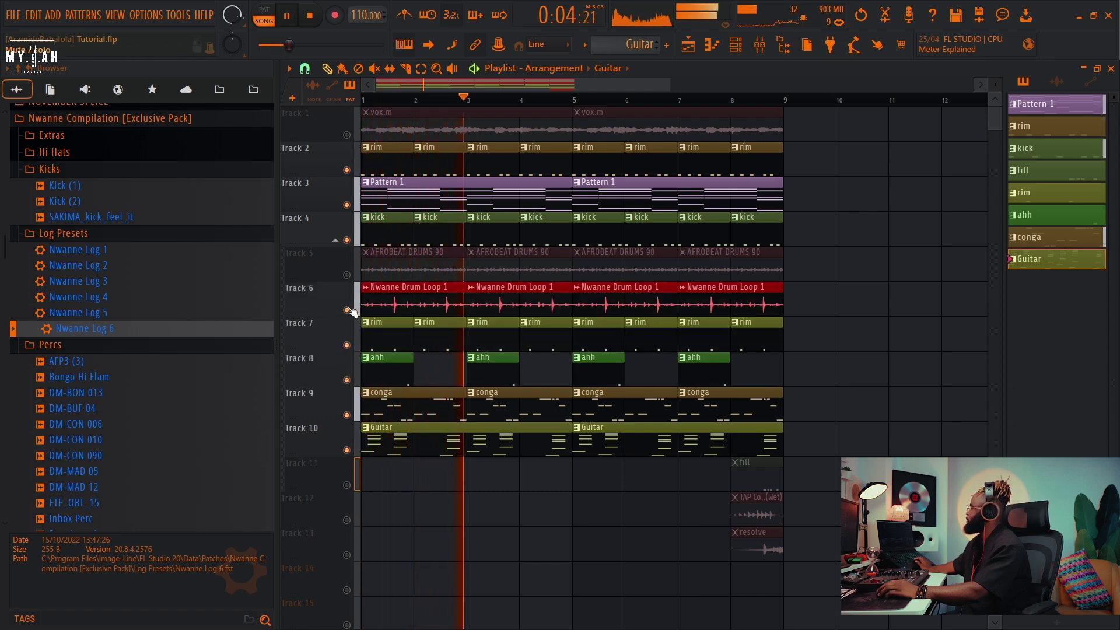
pyautogui.click(356, 266)
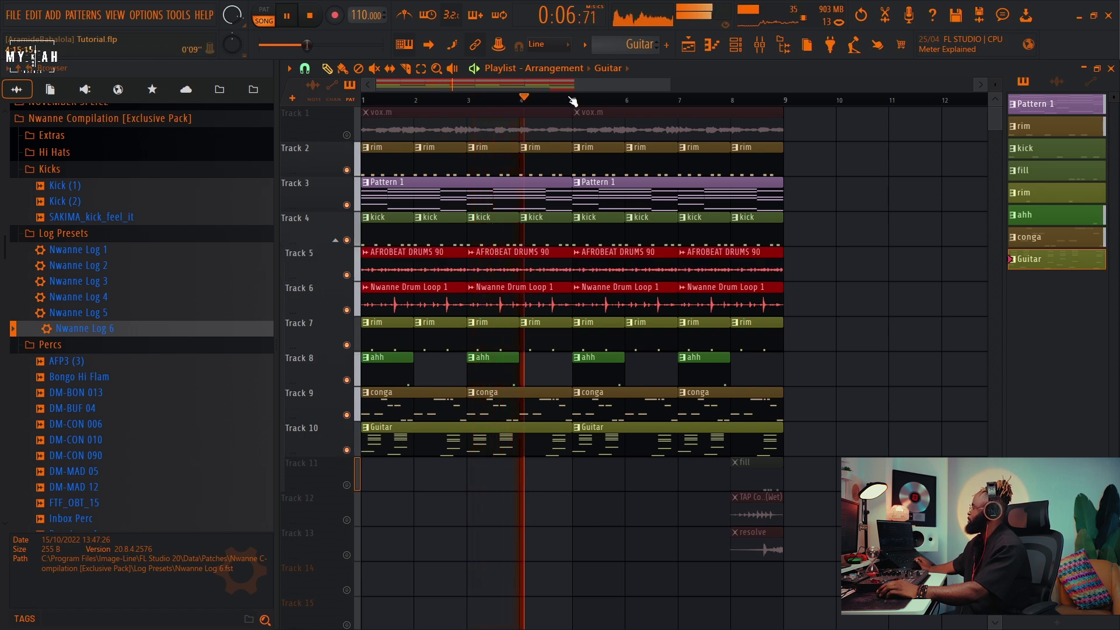
# Step: Adjust the Omnisphere channel's volume while the arrangement plays with the vocal loop, and stop playback
pyautogui.scroll(-3, 575, 104)
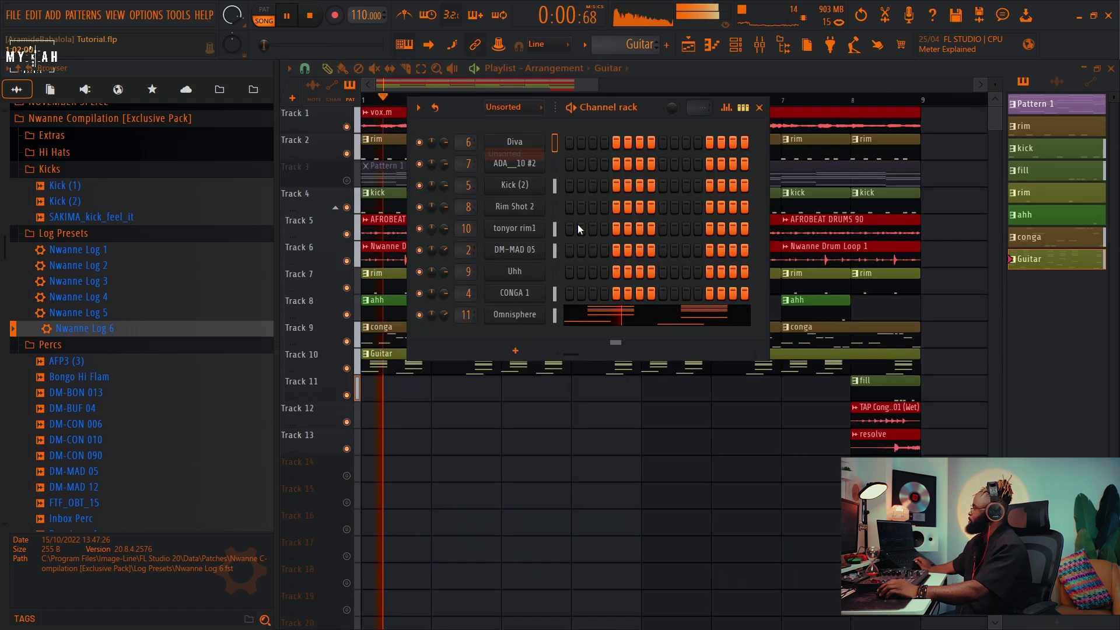
pyautogui.rightClick(444, 315)
pyautogui.click(470, 326)
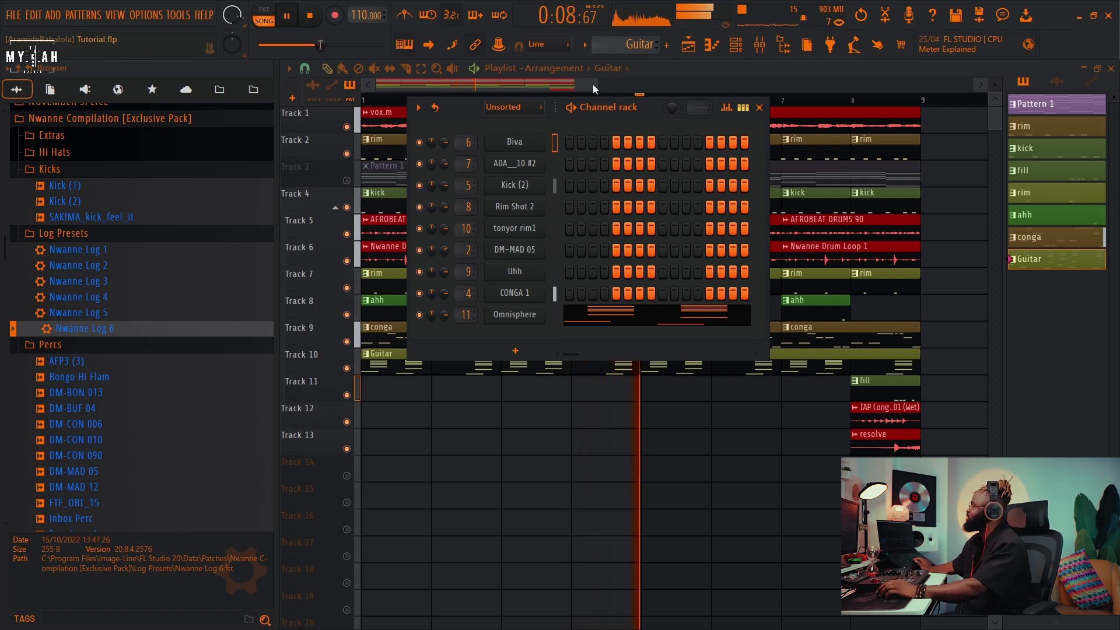
pyautogui.press('space')
pyautogui.moveTo(593, 84); pyautogui.dragTo(651, 84)
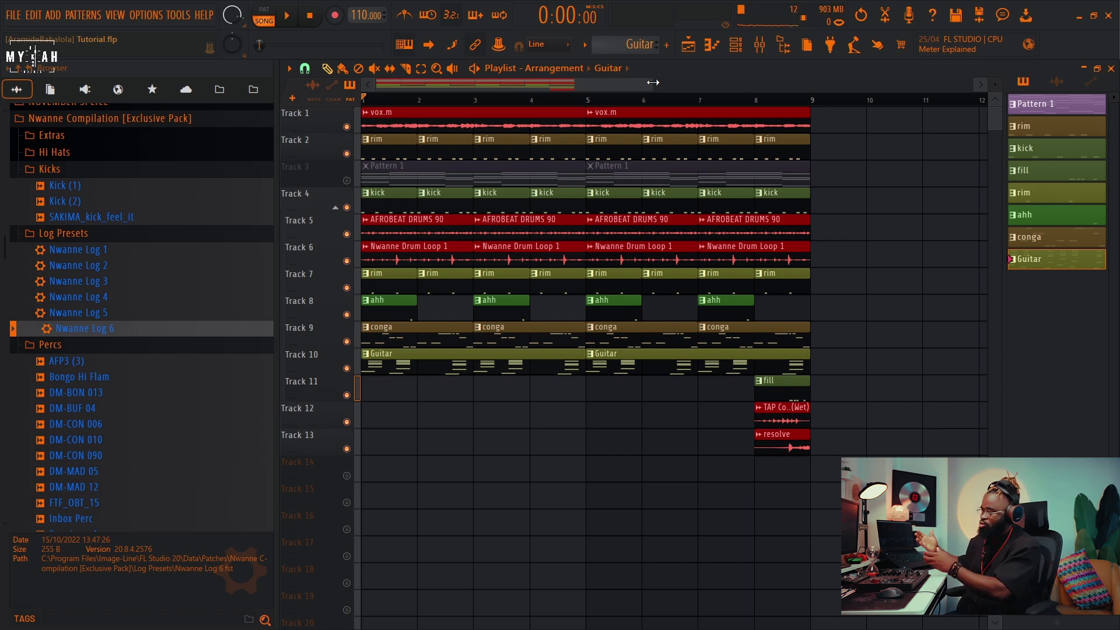
# Step: Load the Glue mastering preset in Master Plan on the master track while the song plays
pyautogui.press('space')
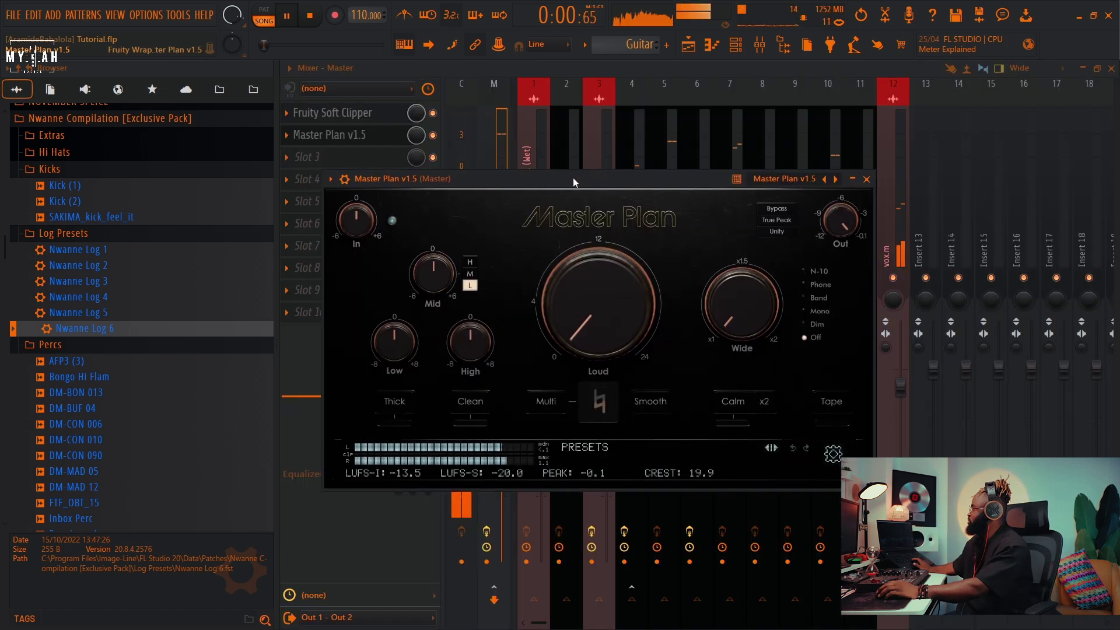
pyautogui.click(593, 450)
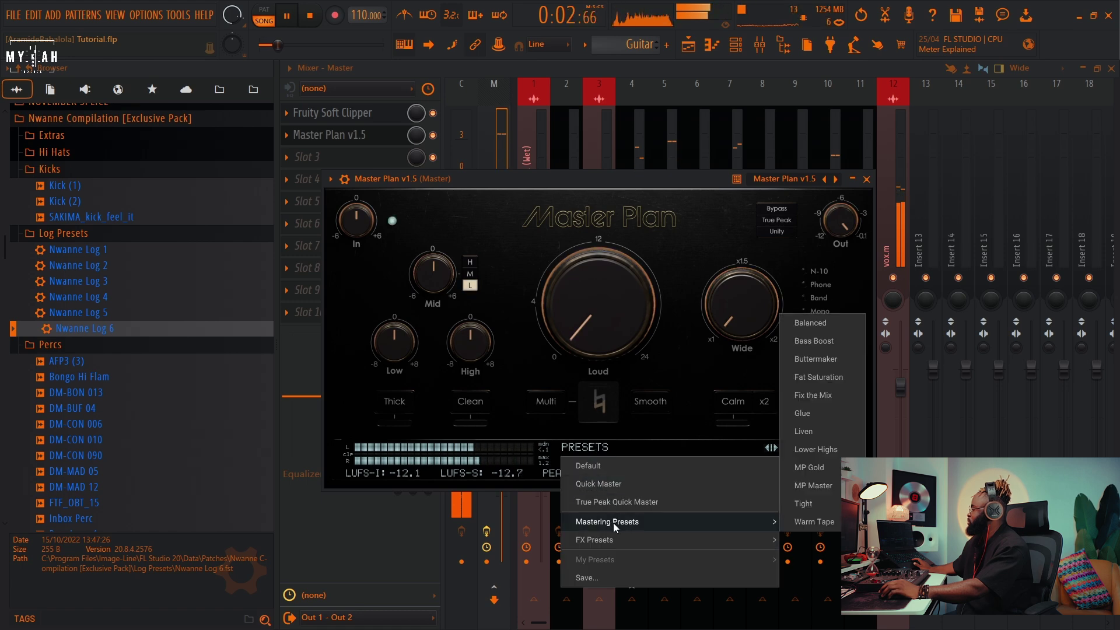
pyautogui.moveTo(688, 526)
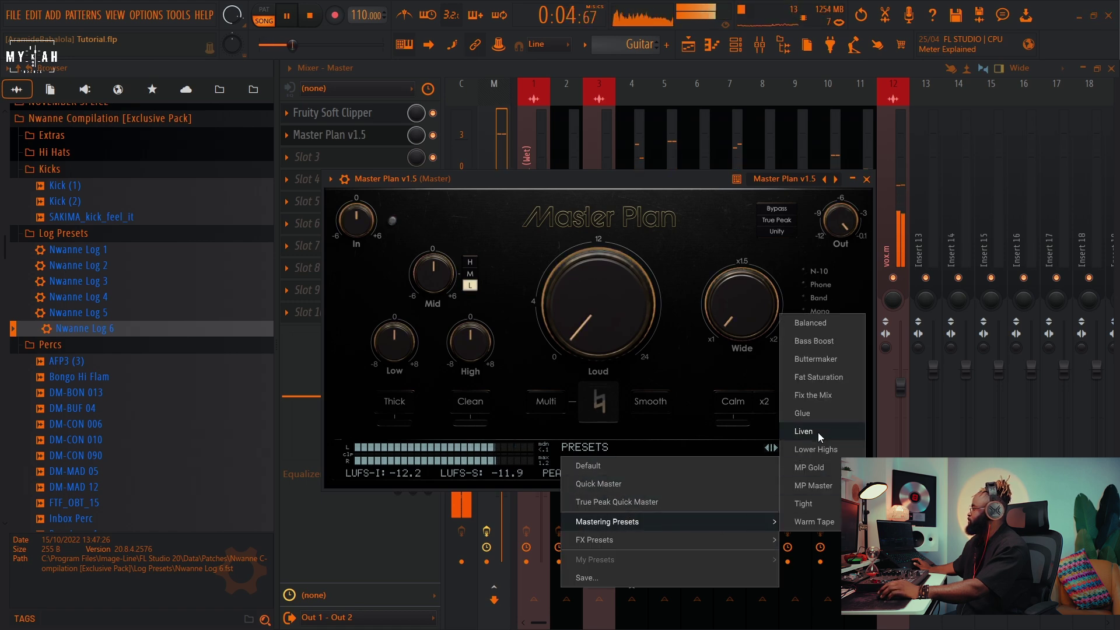
pyautogui.click(812, 416)
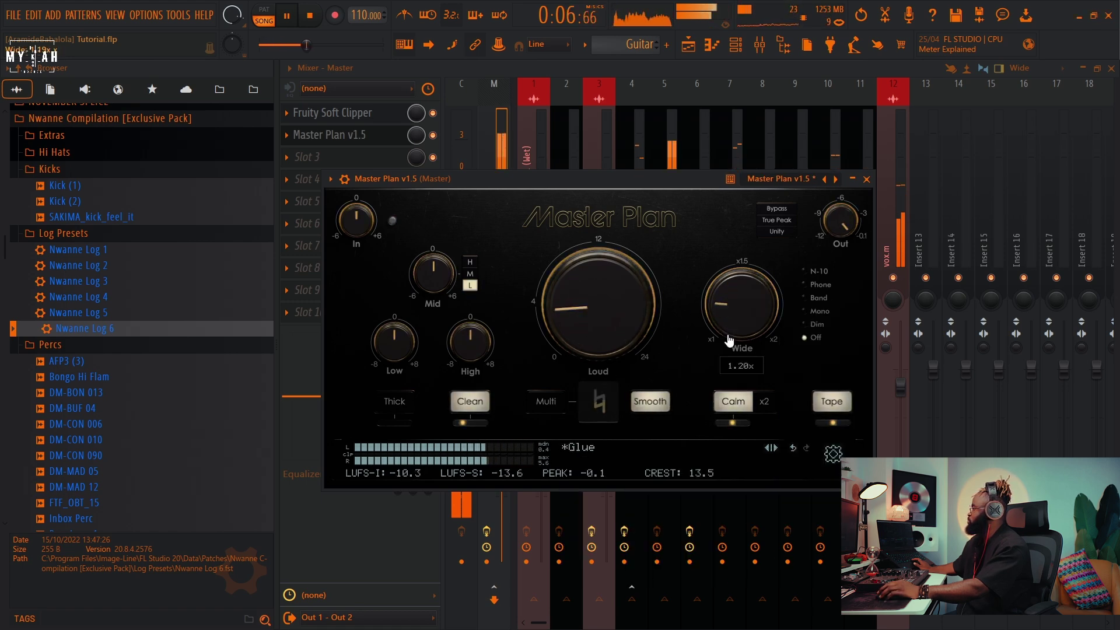
# Step: Set Master Plan's Wide to about 1.07x, Loud to about 3.21 dB and High to about -0.71 dB
pyautogui.moveTo(728, 337); pyautogui.dragTo(735, 365)
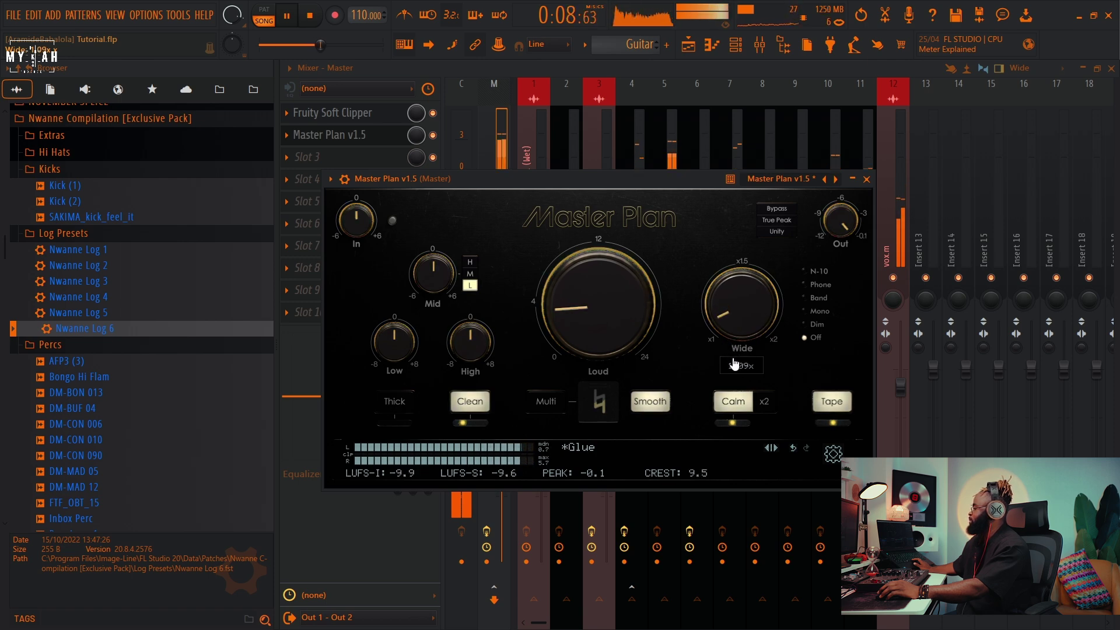
pyautogui.moveTo(739, 318); pyautogui.dragTo(738, 323)
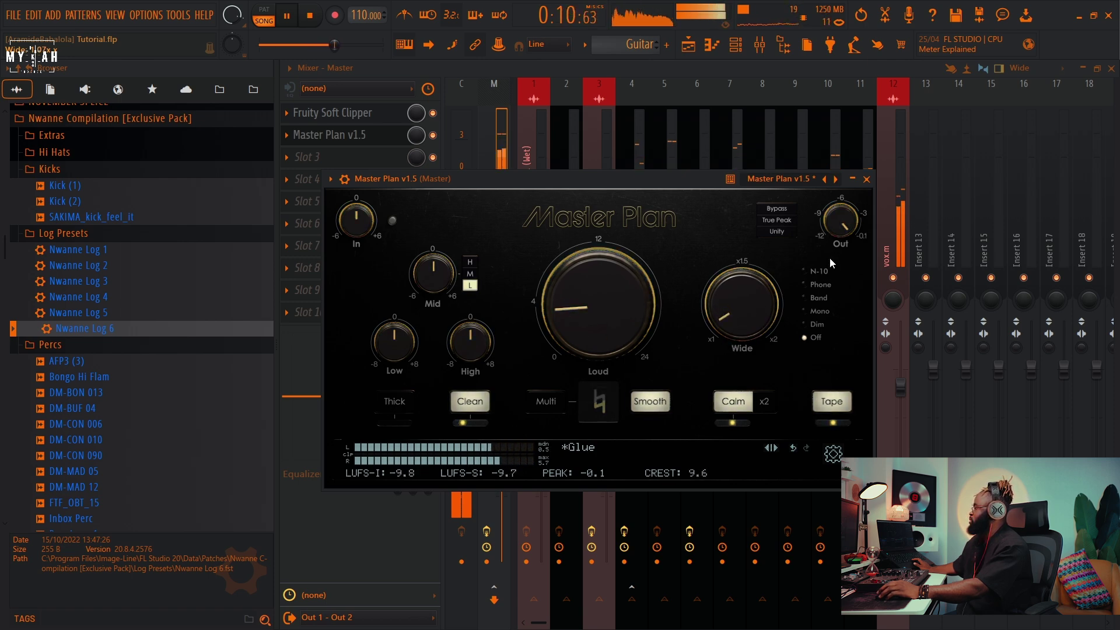
pyautogui.moveTo(570, 312); pyautogui.dragTo(562, 327)
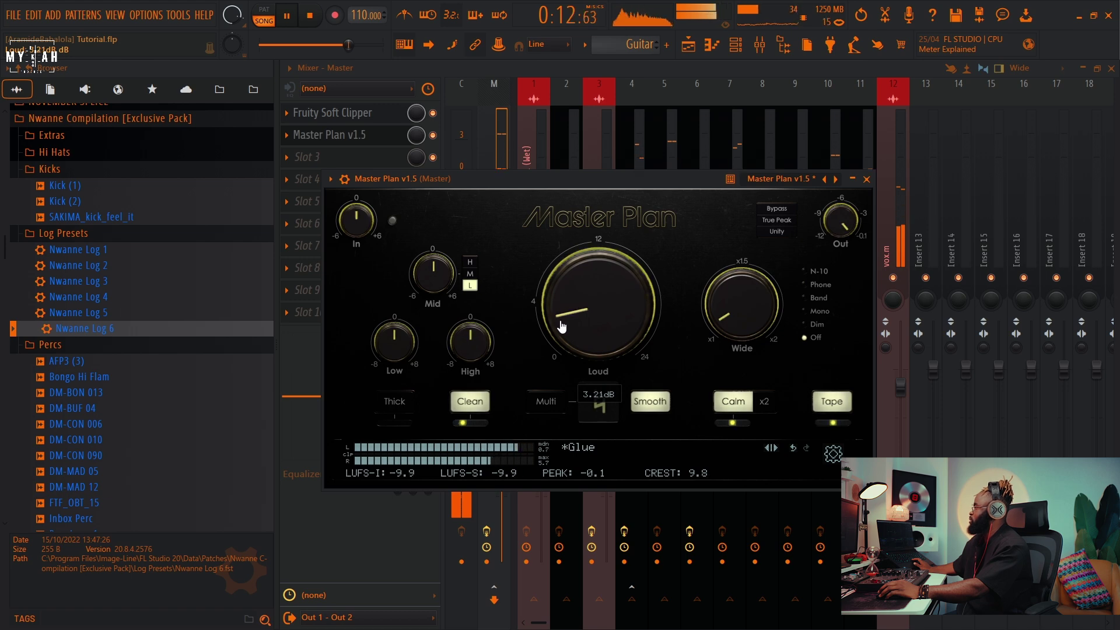
pyautogui.moveTo(472, 337); pyautogui.dragTo(476, 344)
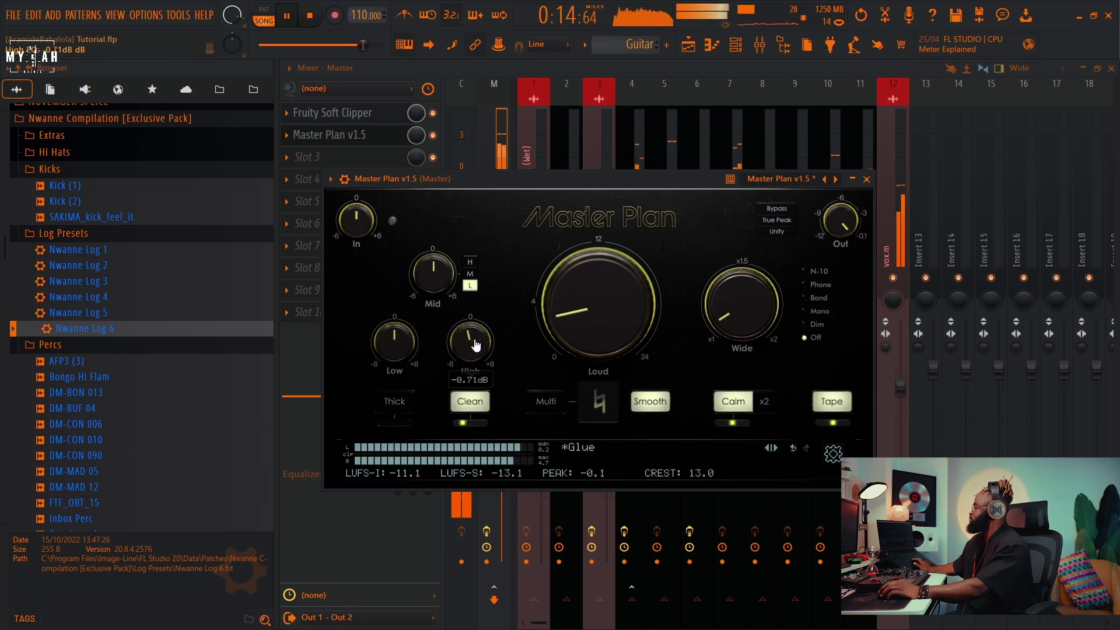
pyautogui.moveTo(465, 429)
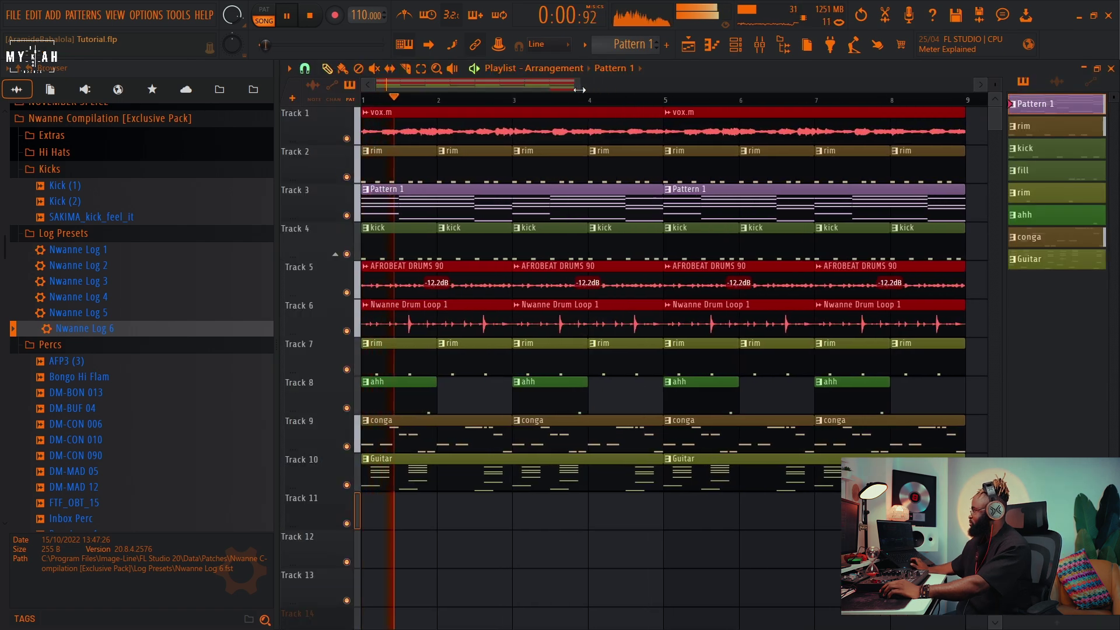
# Step: Mute the vox.m track and play the instrumental arrangement with all eight bars in view
pyautogui.moveTo(570, 89); pyautogui.dragTo(564, 90)
pyautogui.click(347, 138)
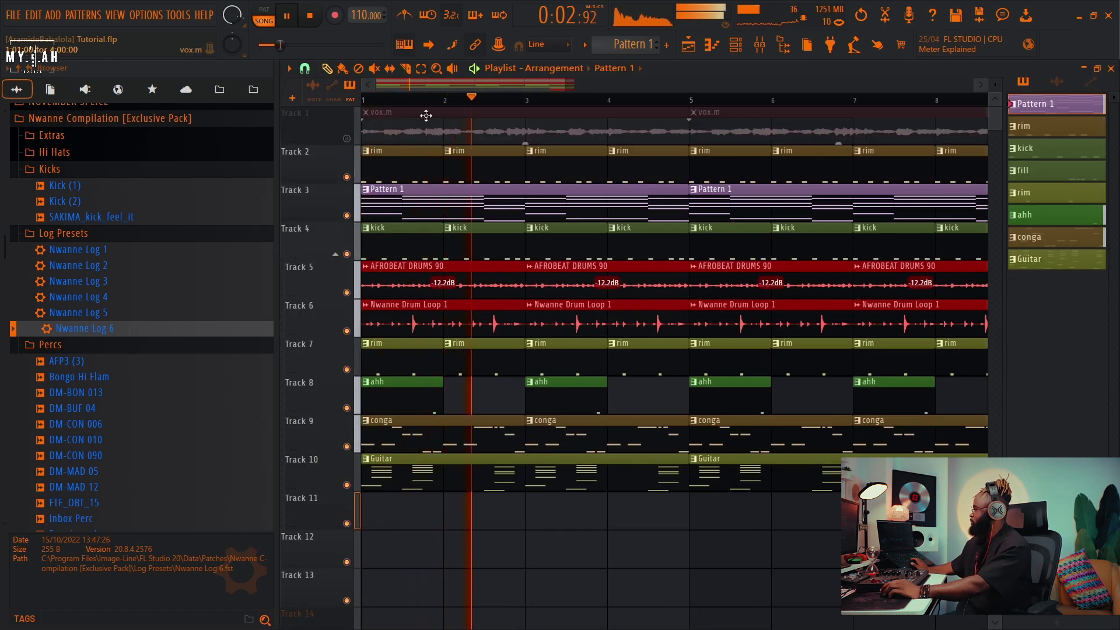
pyautogui.scroll(-3, 543, 108)
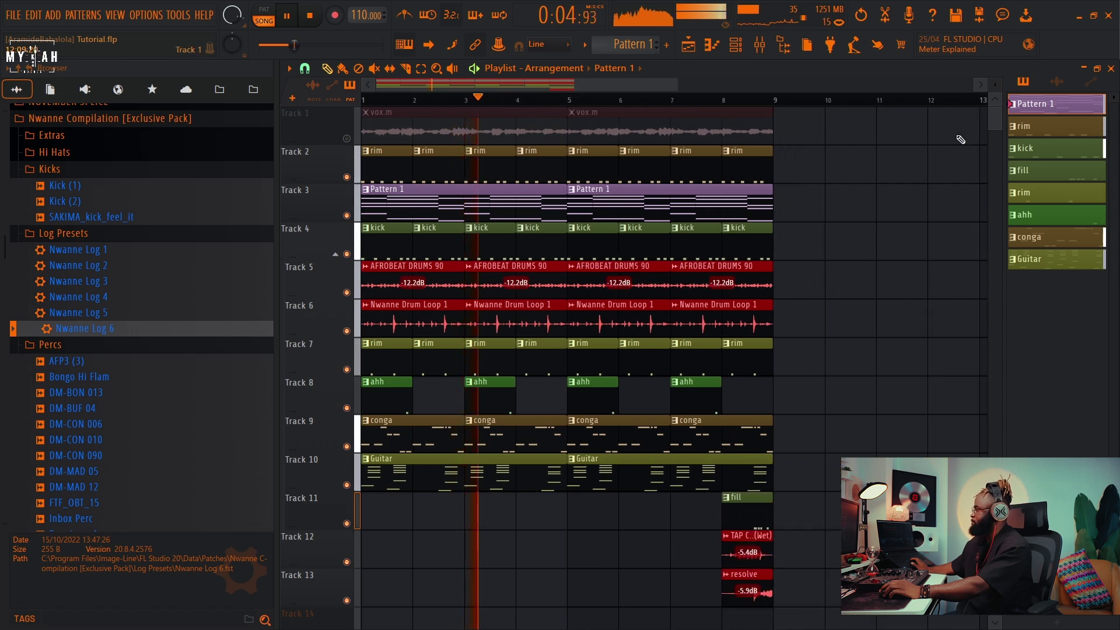
pyautogui.moveTo(994, 88); pyautogui.dragTo(993, 96)
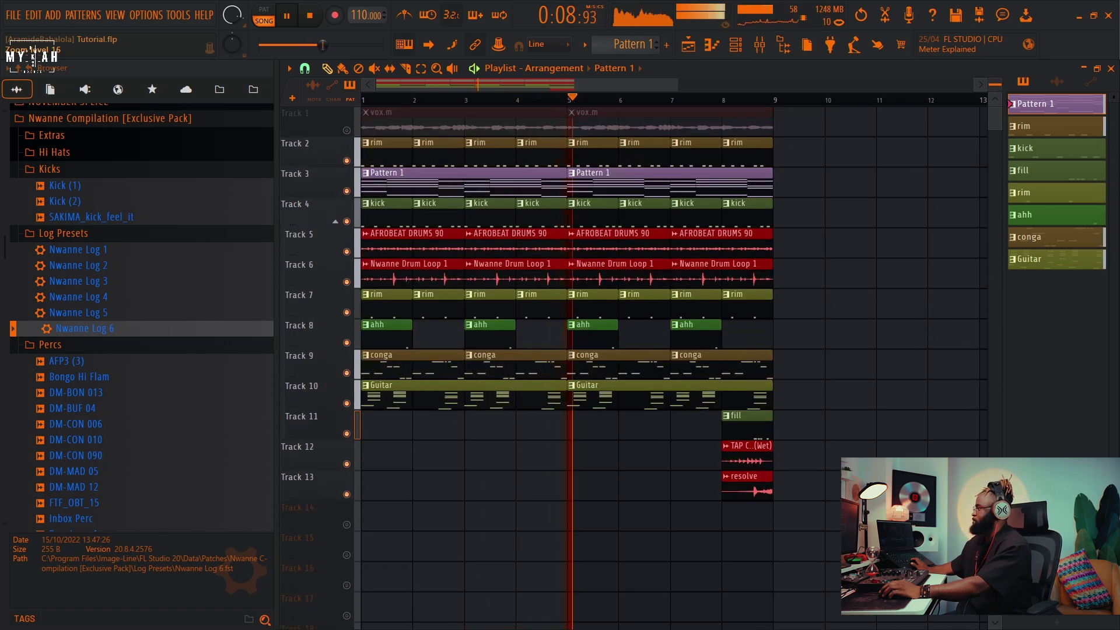
pyautogui.moveTo(677, 85); pyautogui.dragTo(594, 94)
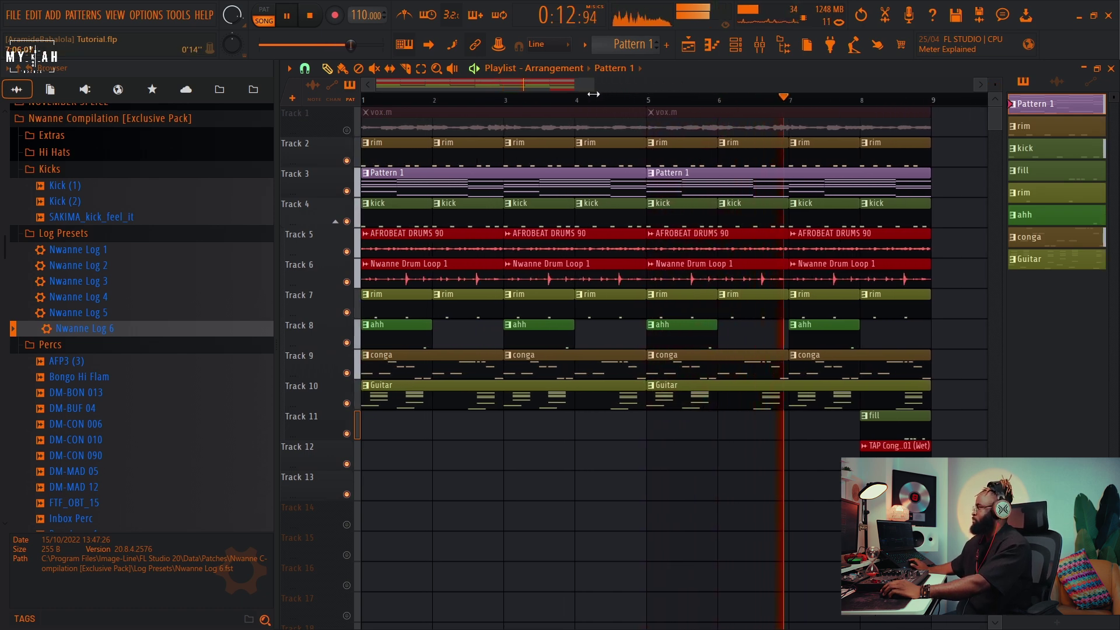